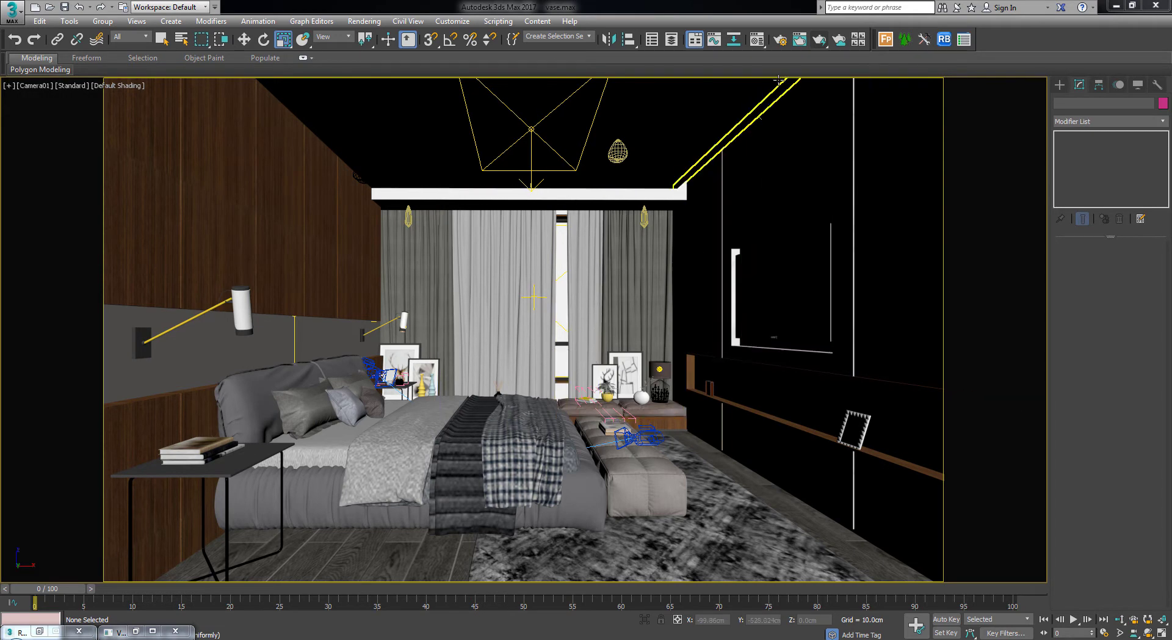
Try a near-white refraction colour (whiteness 232) on the xcv material, then cancel to keep it black
{"action": "left_click", "coordinate": [757, 39]}
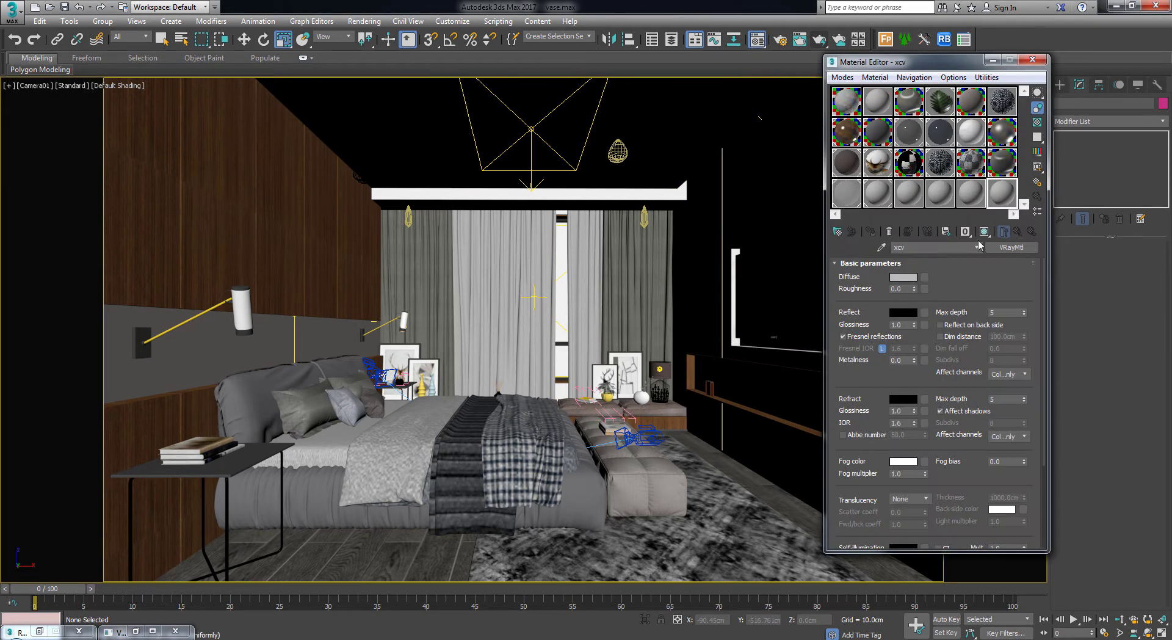
{"action": "left_click", "coordinate": [903, 399]}
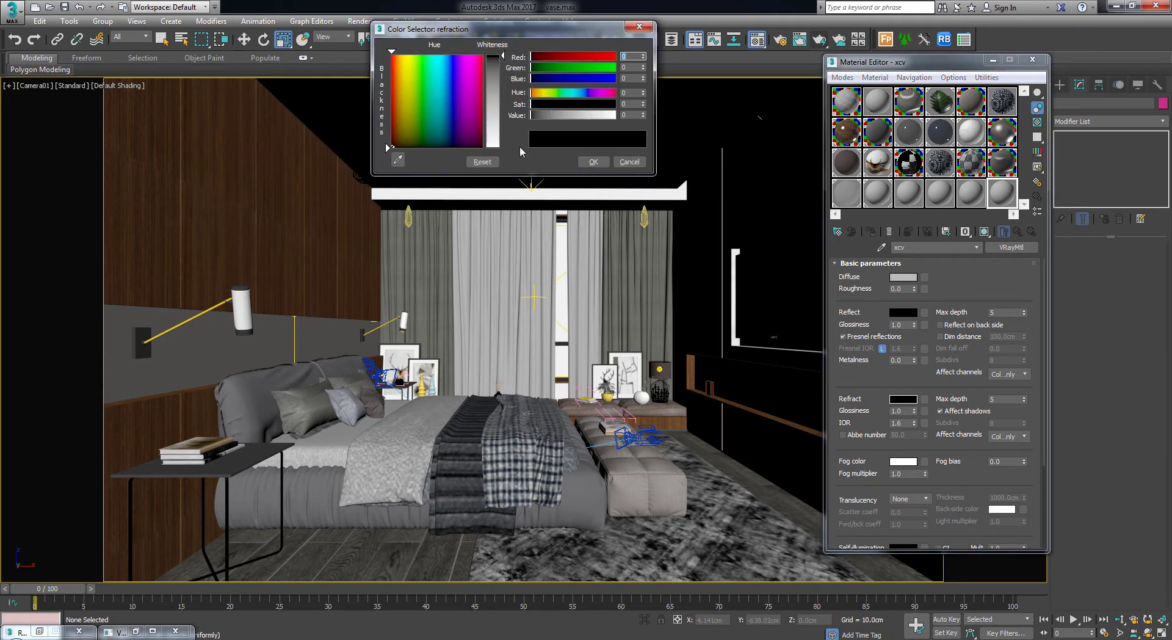
{"action": "left_click", "coordinate": [499, 139]}
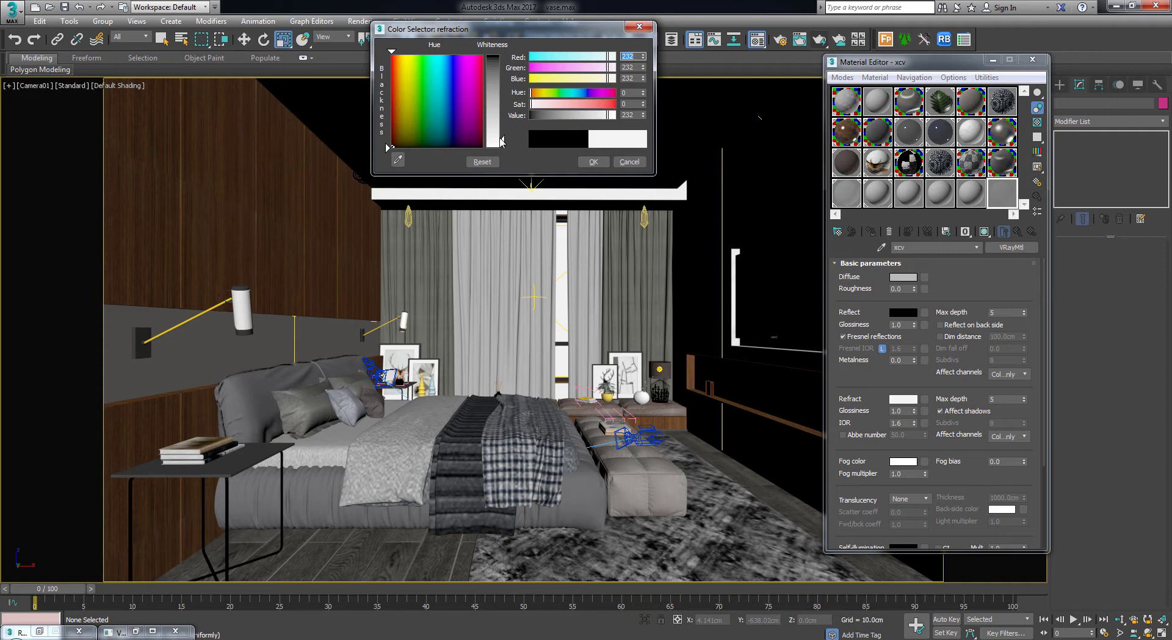
{"action": "left_click", "coordinate": [629, 162]}
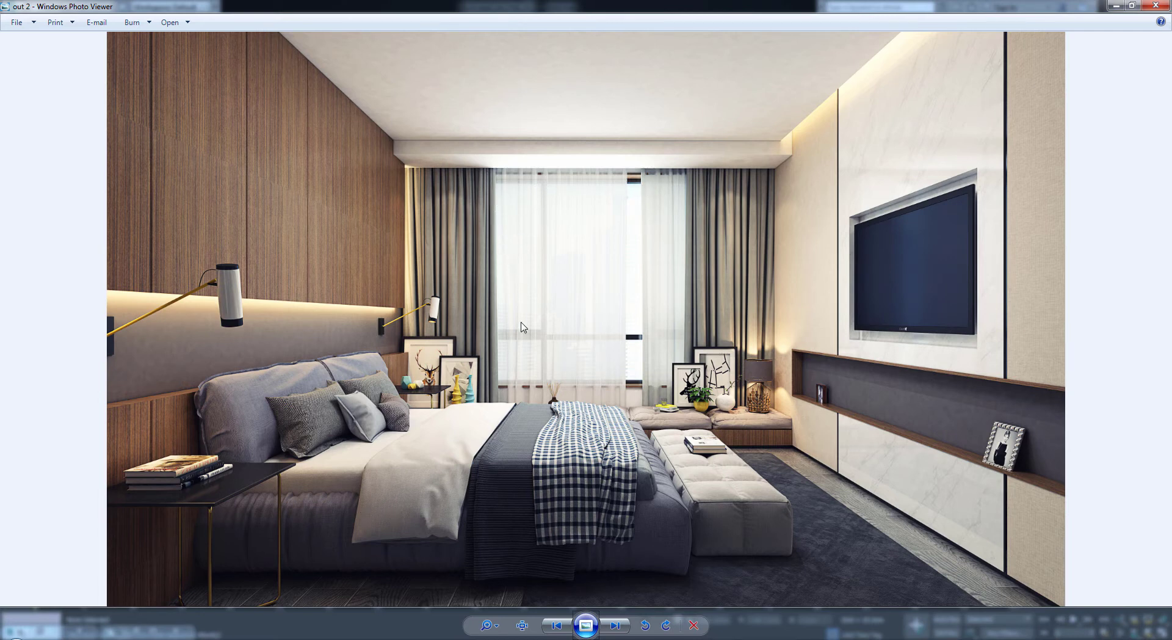
Zoom and pan the reference image to inspect the sheer white curtains, then minimize the viewer
{"action": "scroll", "coordinate": [585, 319], "scroll_direction": "up", "scroll_amount": 2}
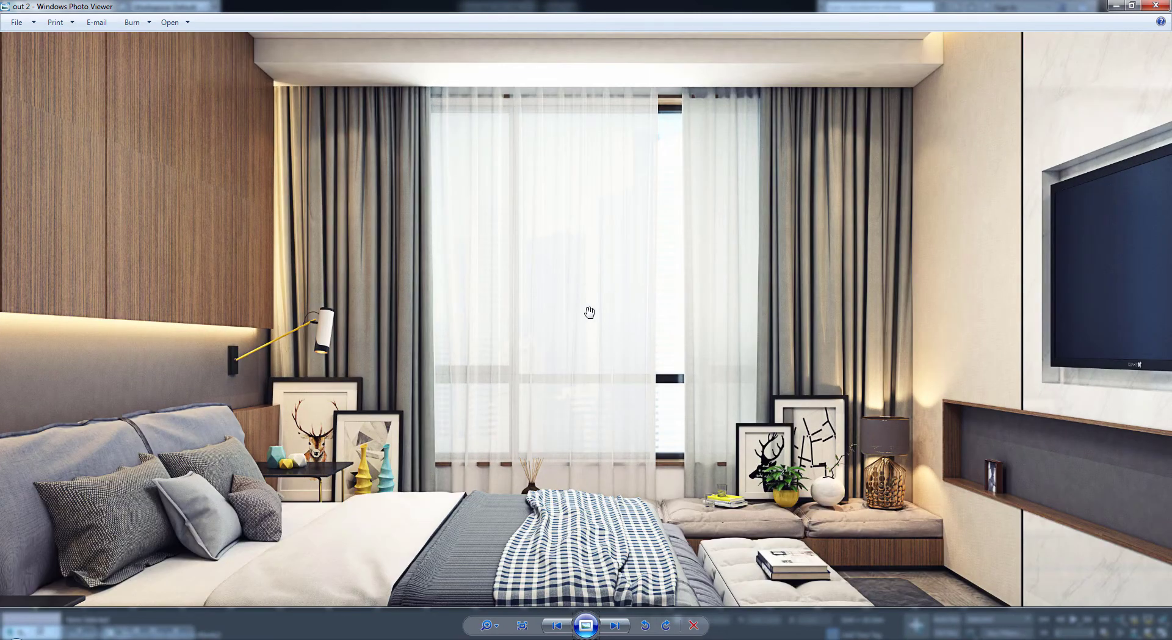
{"action": "scroll", "coordinate": [523, 332], "scroll_direction": "up", "scroll_amount": 1}
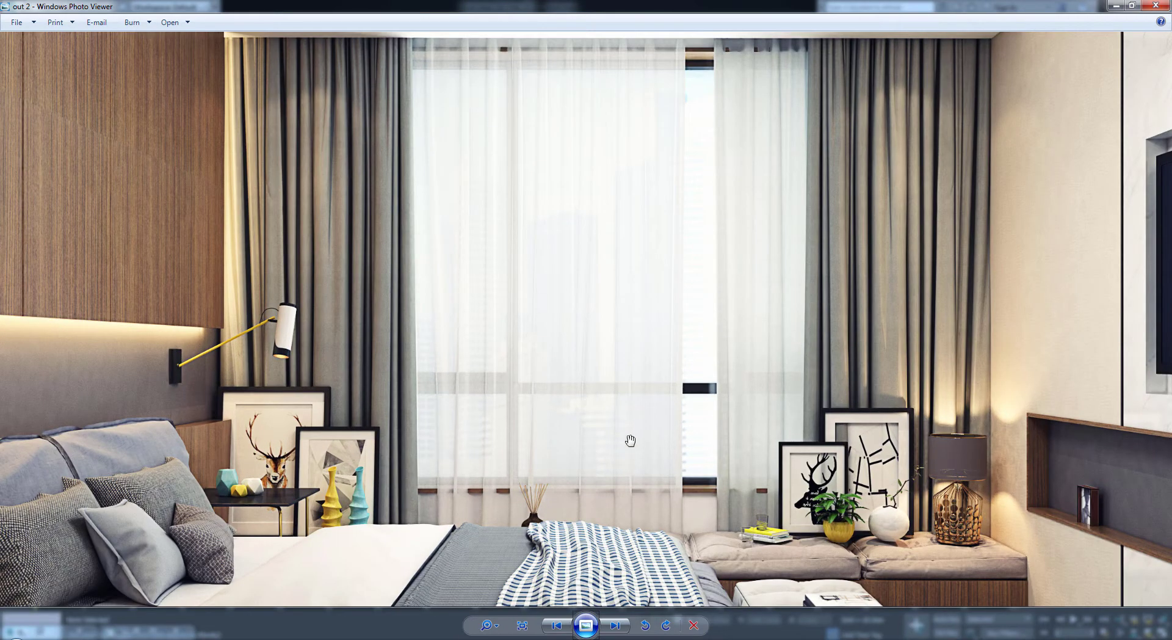
{"action": "mouse_move", "coordinate": [598, 398]}
{"action": "left_mouse_down"}
{"action": "mouse_move", "coordinate": [542, 447]}
{"action": "mouse_move", "coordinate": [505, 434]}
{"action": "left_mouse_up"}
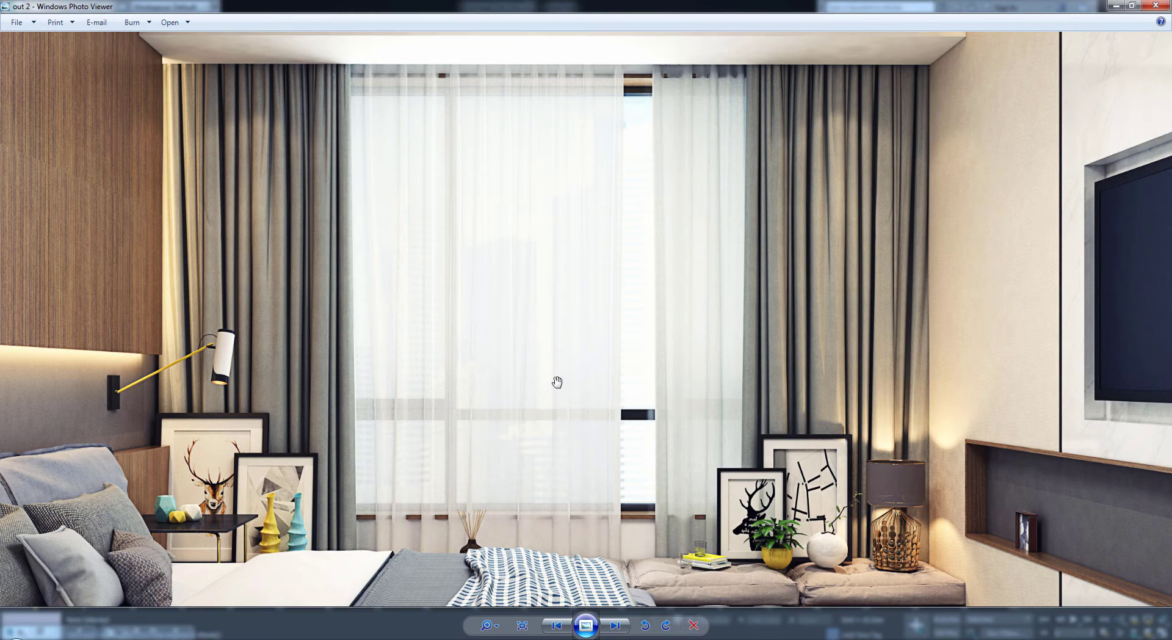
{"action": "scroll", "coordinate": [537, 379], "scroll_direction": "down", "scroll_amount": 1}
{"action": "scroll", "coordinate": [537, 378], "scroll_direction": "up", "scroll_amount": 1}
{"action": "scroll", "coordinate": [536, 379], "scroll_direction": "down", "scroll_amount": 1}
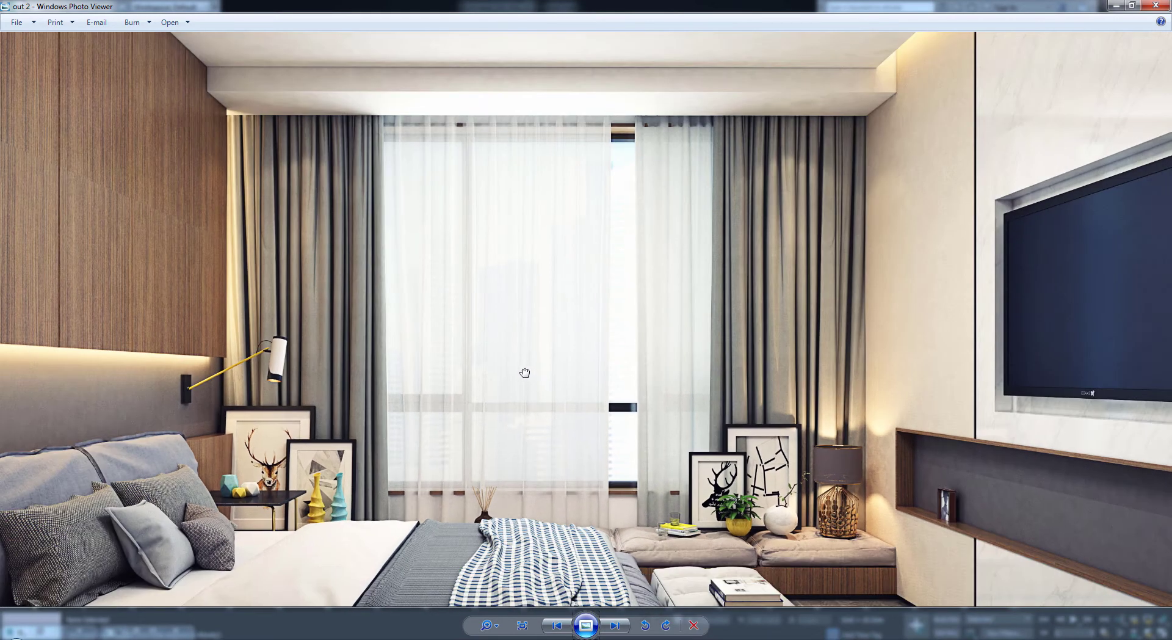
{"action": "scroll", "coordinate": [537, 377], "scroll_direction": "down", "scroll_amount": 1}
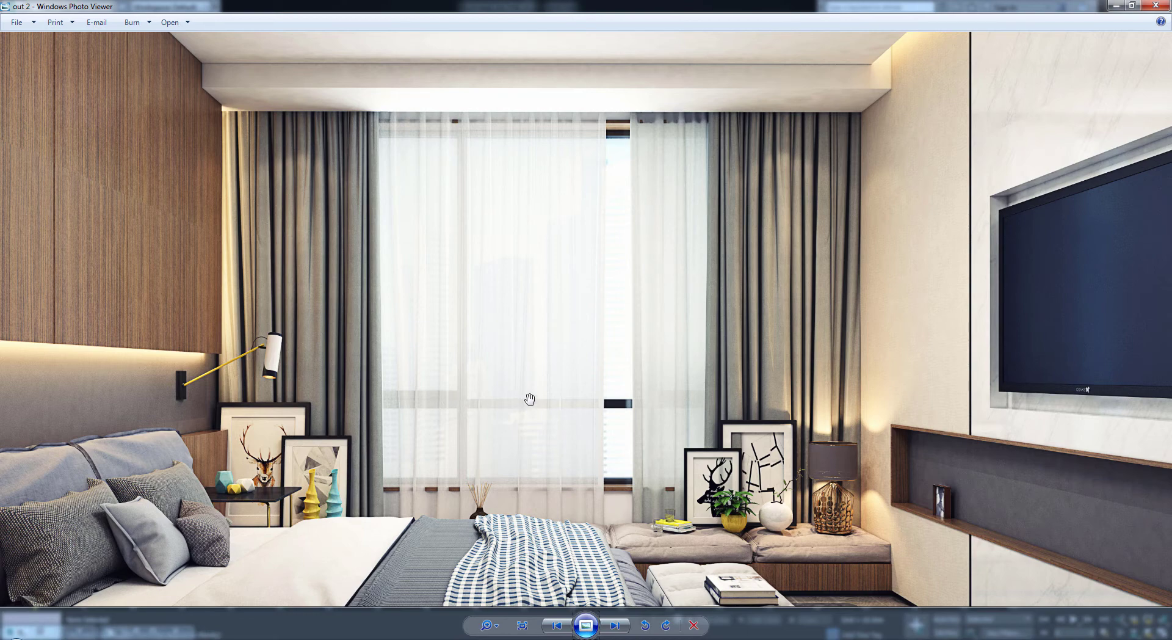
{"action": "scroll", "coordinate": [531, 397], "scroll_direction": "down", "scroll_amount": 3}
{"action": "left_click", "coordinate": [1113, 5]}
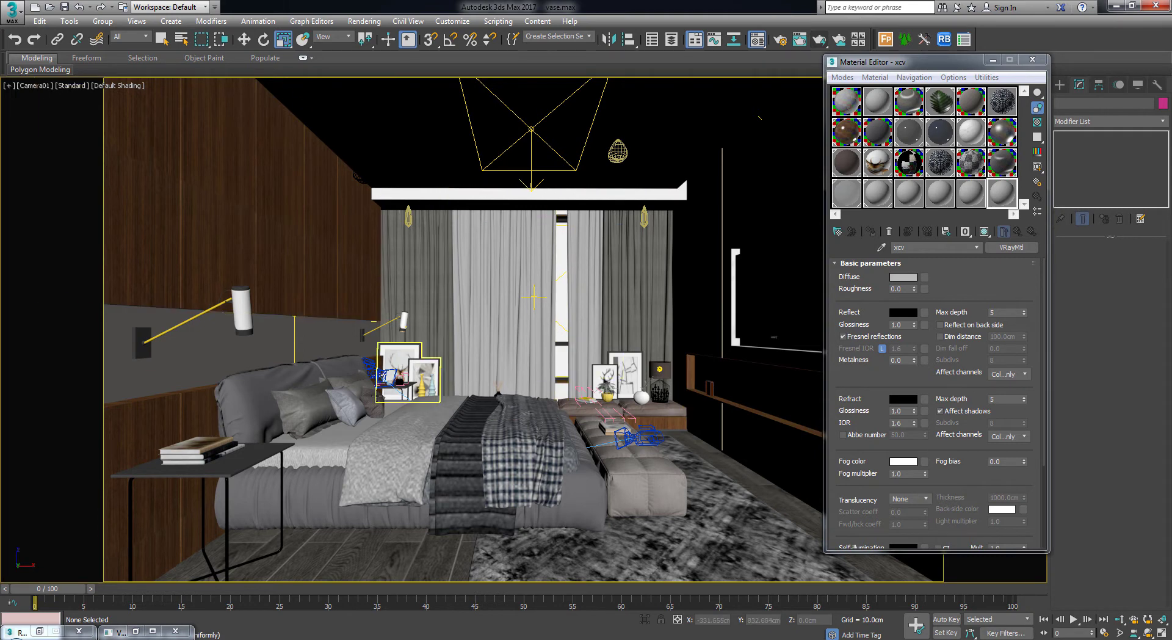
{"action": "left_click_drag", "start_coordinate": [932, 66], "coordinate": [1002, 102]}
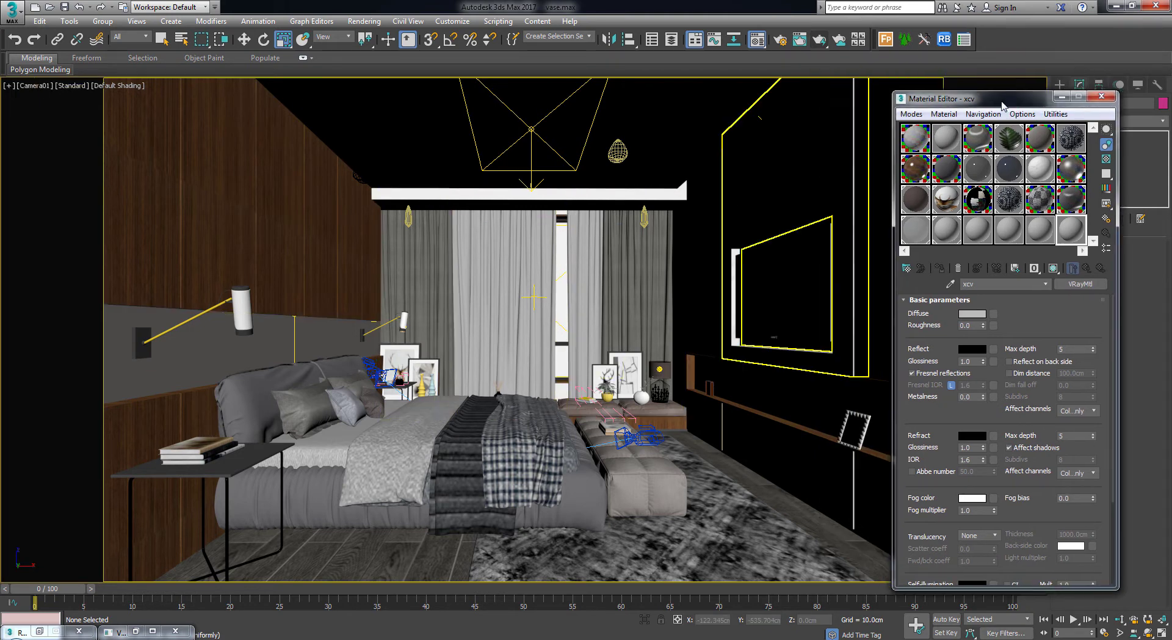
{"action": "left_click", "coordinate": [819, 41]}
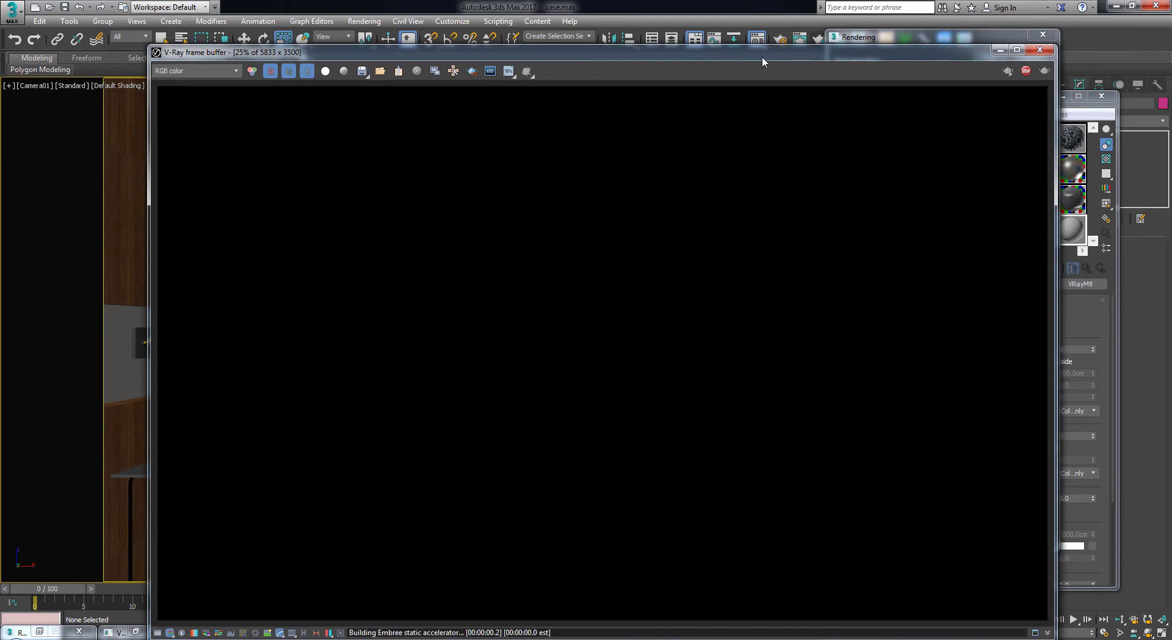
{"action": "left_click_drag", "start_coordinate": [752, 56], "coordinate": [686, 44]}
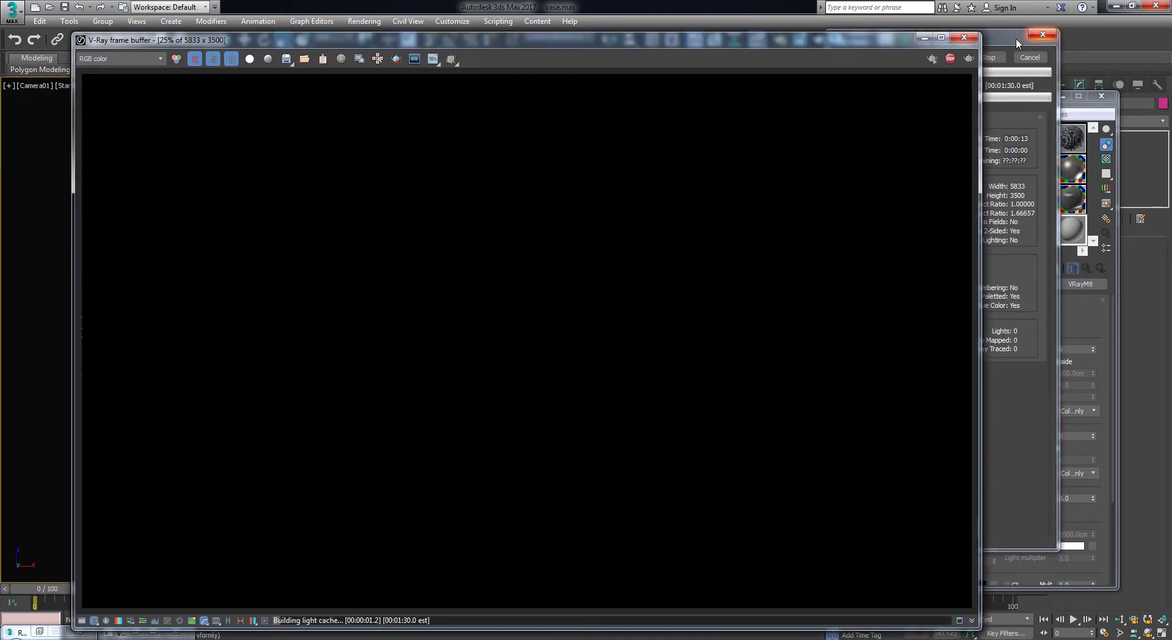
{"action": "left_click", "coordinate": [1000, 41]}
{"action": "left_click_drag", "start_coordinate": [976, 42], "coordinate": [1050, 53]}
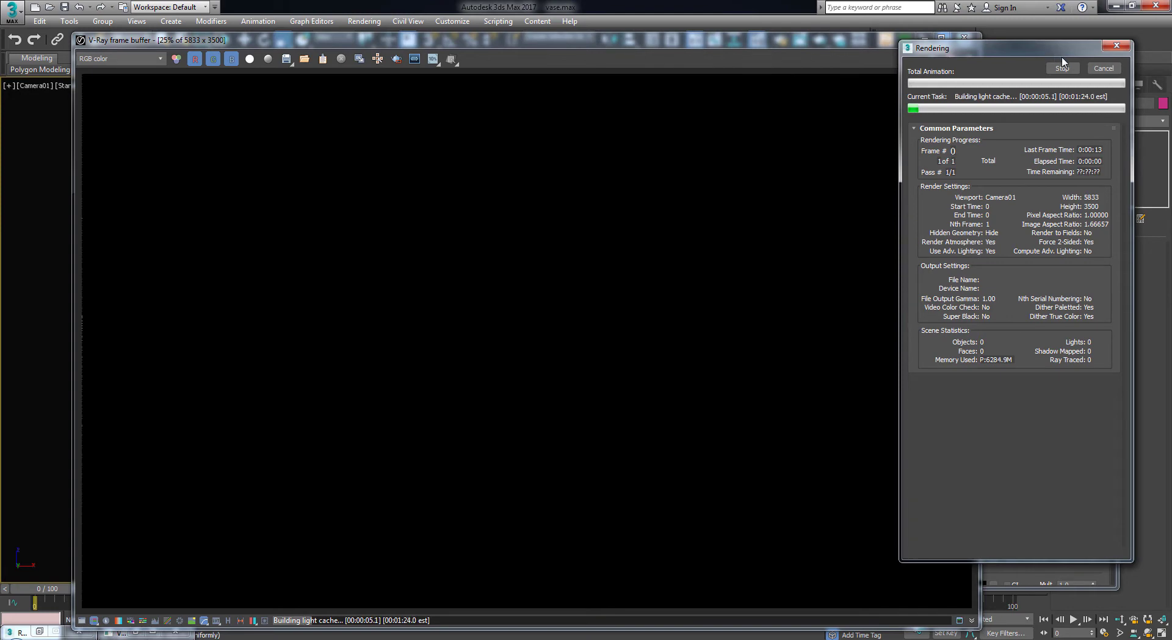
{"action": "left_click", "coordinate": [1104, 68]}
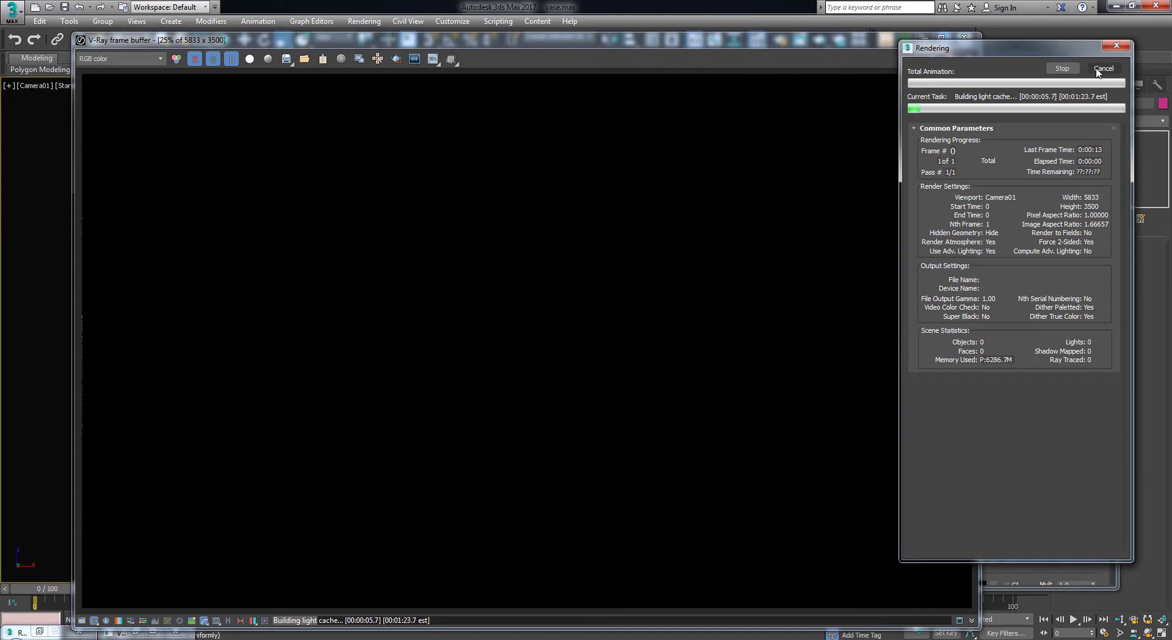
Close the aborted render and lower the GI irradiance map preset from High to Very low
{"action": "left_click", "coordinate": [963, 39]}
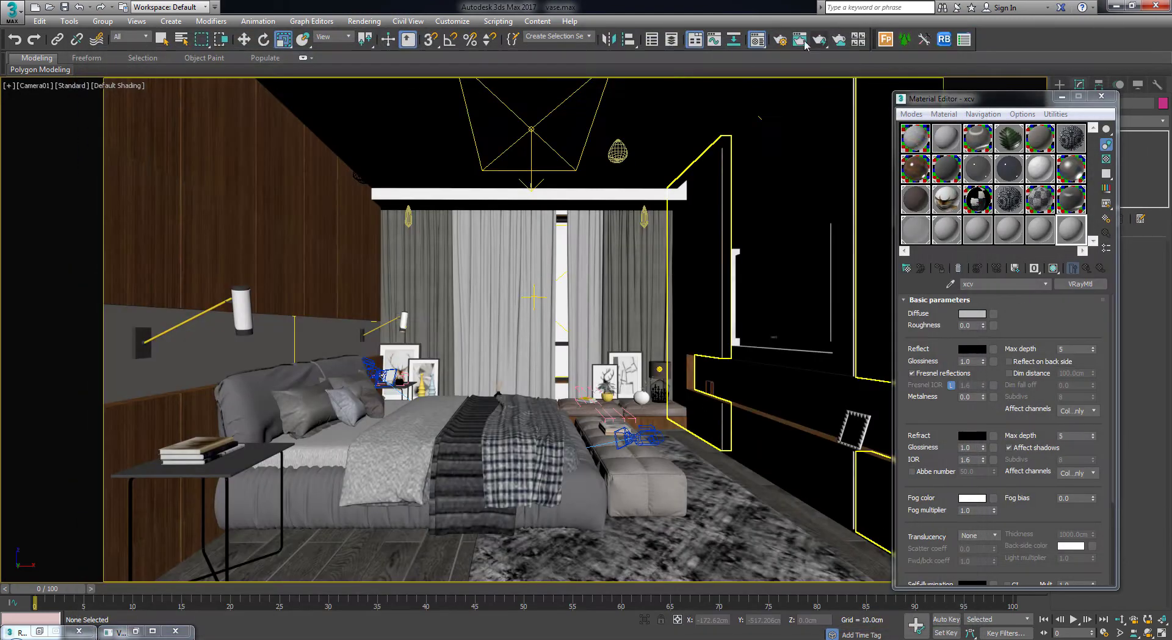
{"action": "left_click", "coordinate": [784, 45]}
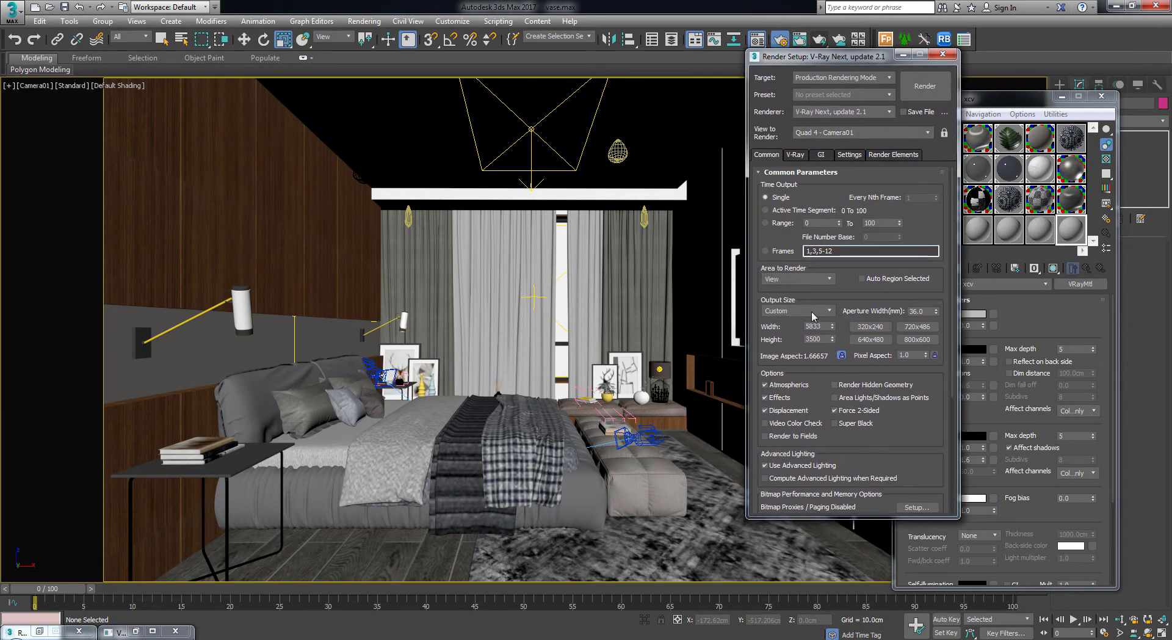
{"action": "left_click_drag", "start_coordinate": [827, 340], "coordinate": [761, 345]}
{"action": "left_click", "coordinate": [821, 155]}
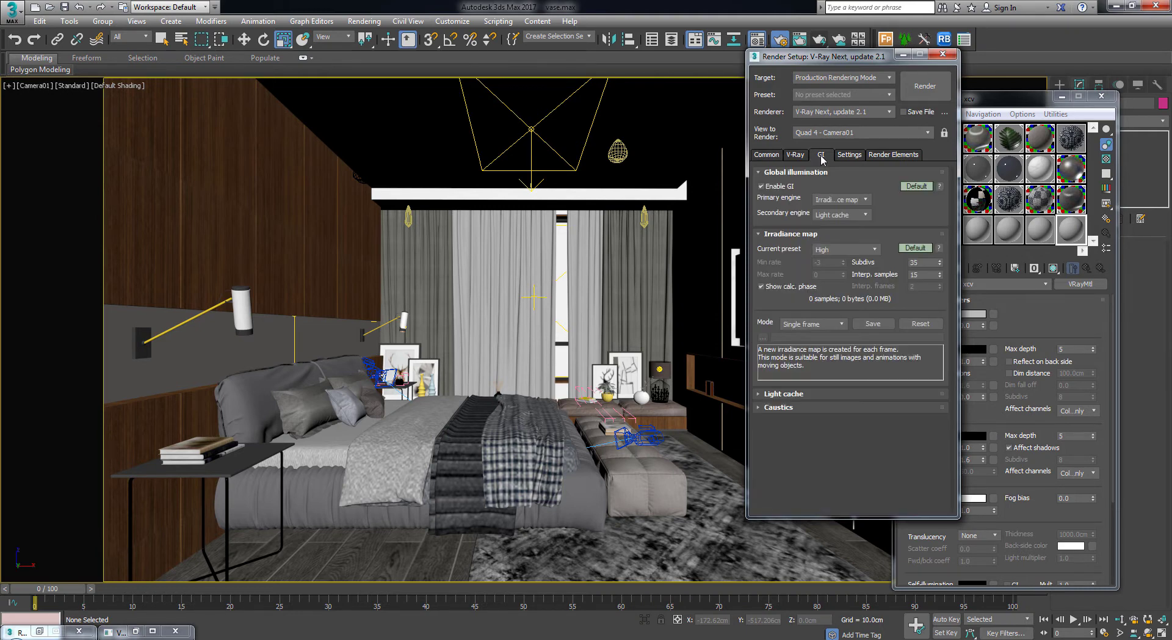
{"action": "left_click", "coordinate": [839, 251]}
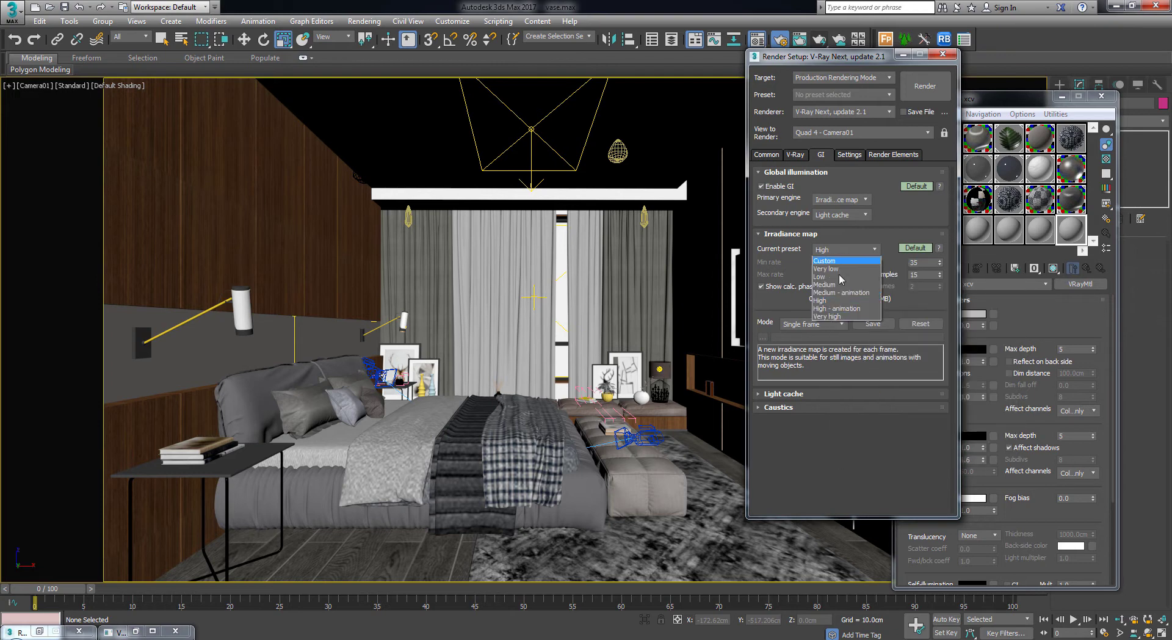
{"action": "left_click", "coordinate": [842, 275]}
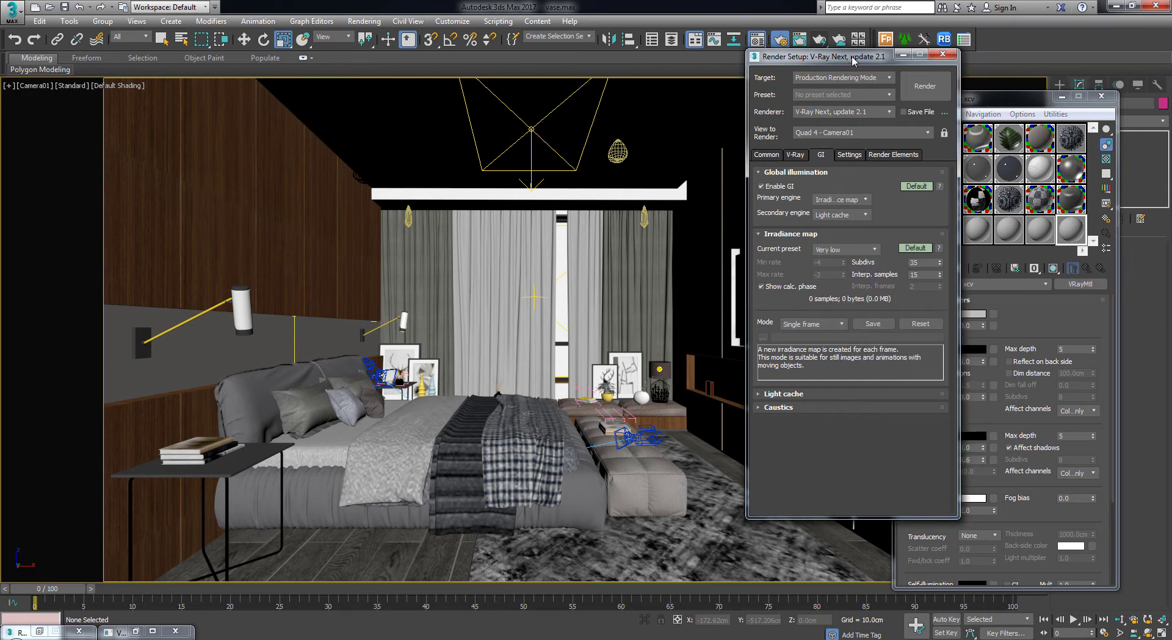
{"action": "left_click_drag", "start_coordinate": [854, 60], "coordinate": [921, 56]}
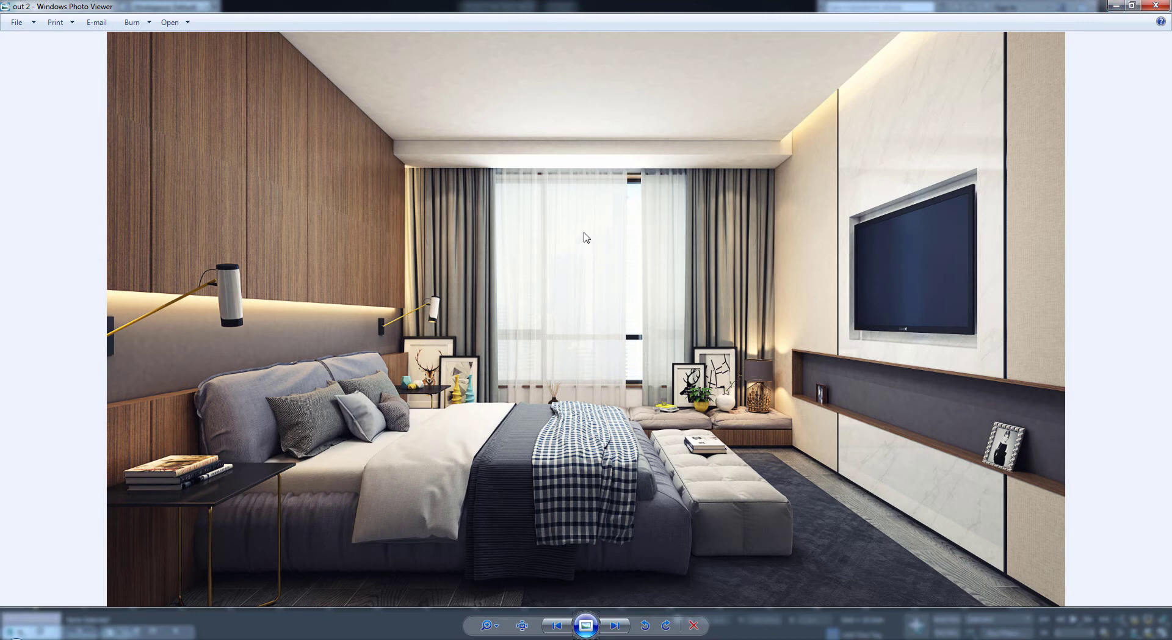
Close Windows Photo Viewer showing the 'out 2' reference bedroom image
{"action": "left_click", "coordinate": [1156, 5]}
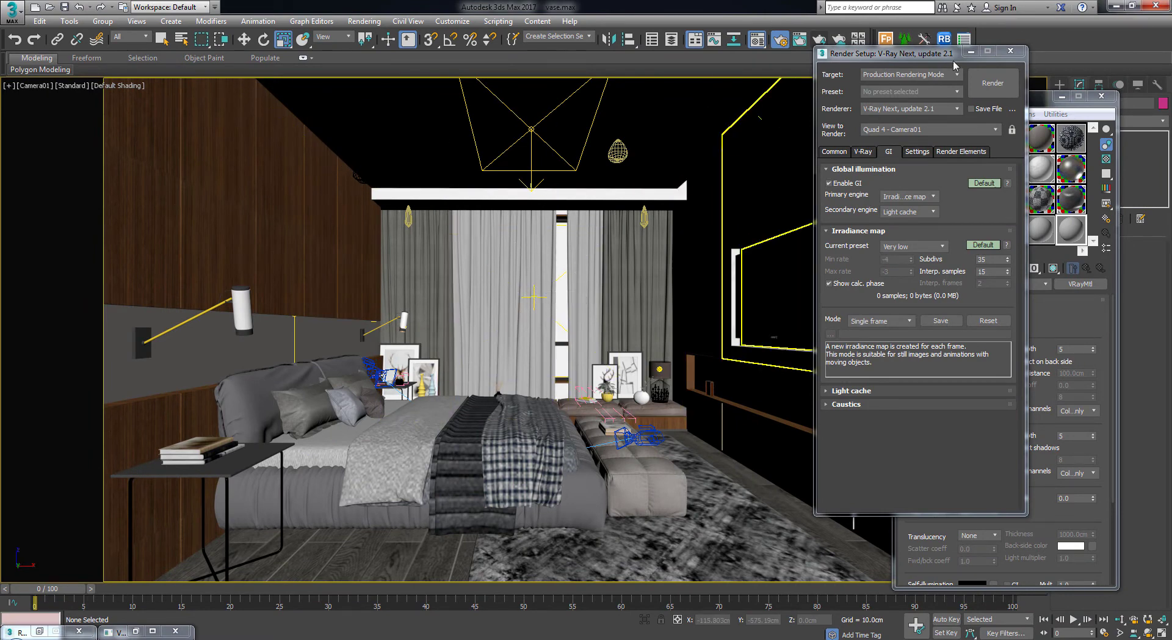
Render the bedroom camera view at 1000 x 600, inspect the result, and close the frame buffer
{"action": "left_click_drag", "start_coordinate": [924, 57], "coordinate": [934, 46]}
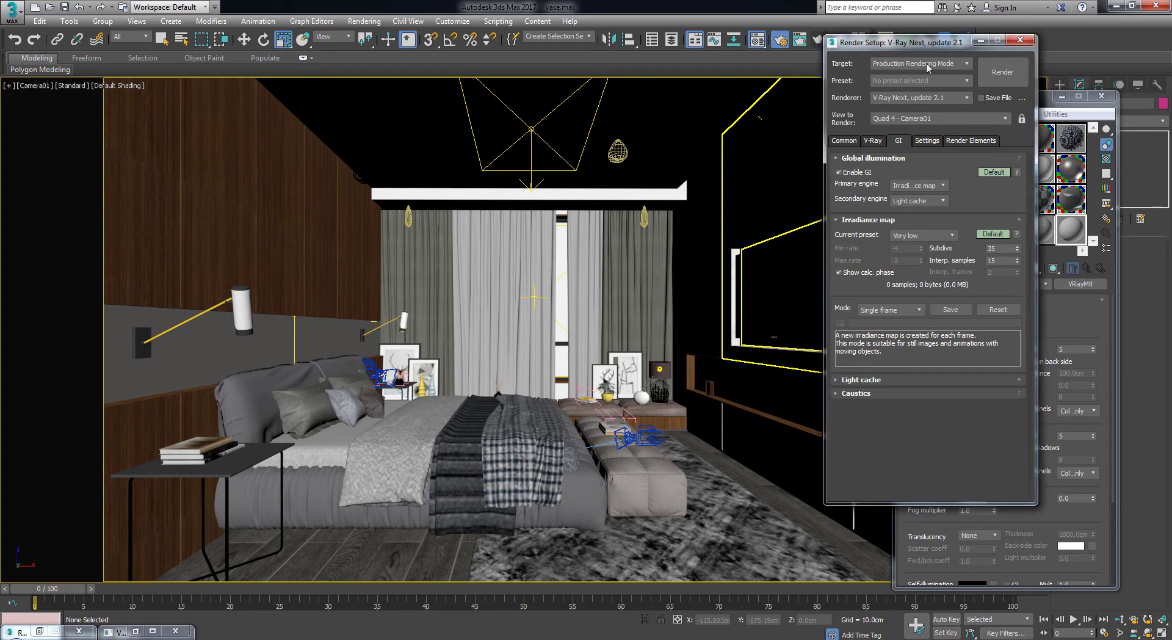
{"action": "left_click", "coordinate": [1002, 72]}
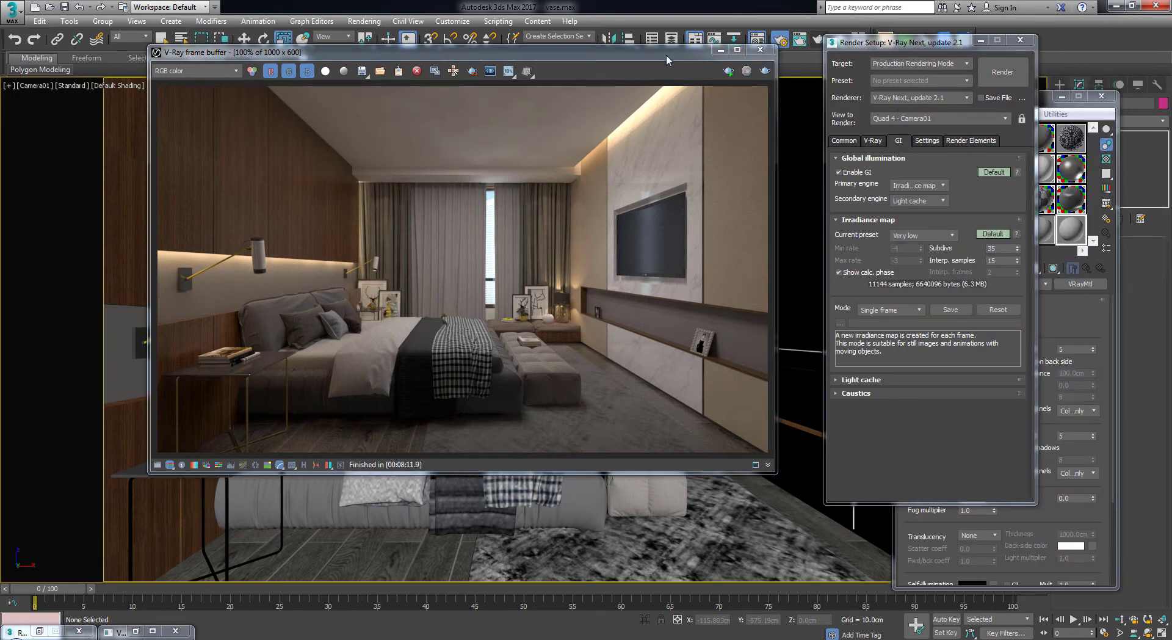
{"action": "left_click_drag", "start_coordinate": [666, 54], "coordinate": [725, 80]}
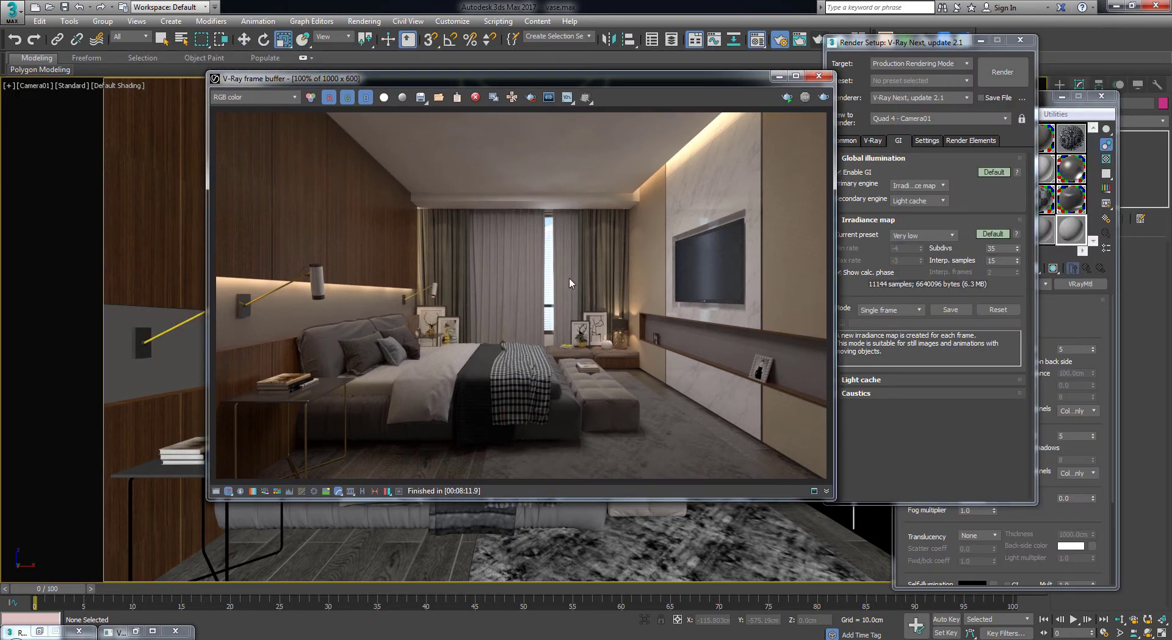
{"action": "left_click_drag", "start_coordinate": [568, 79], "coordinate": [534, 334]}
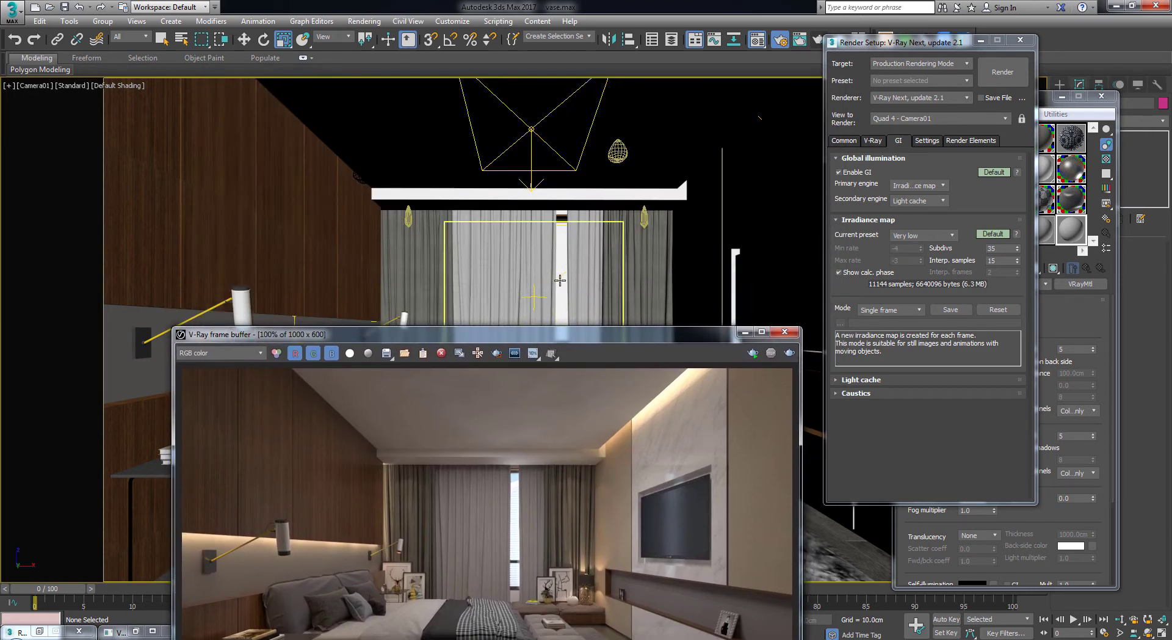
{"action": "left_click_drag", "start_coordinate": [531, 334], "coordinate": [516, 175]}
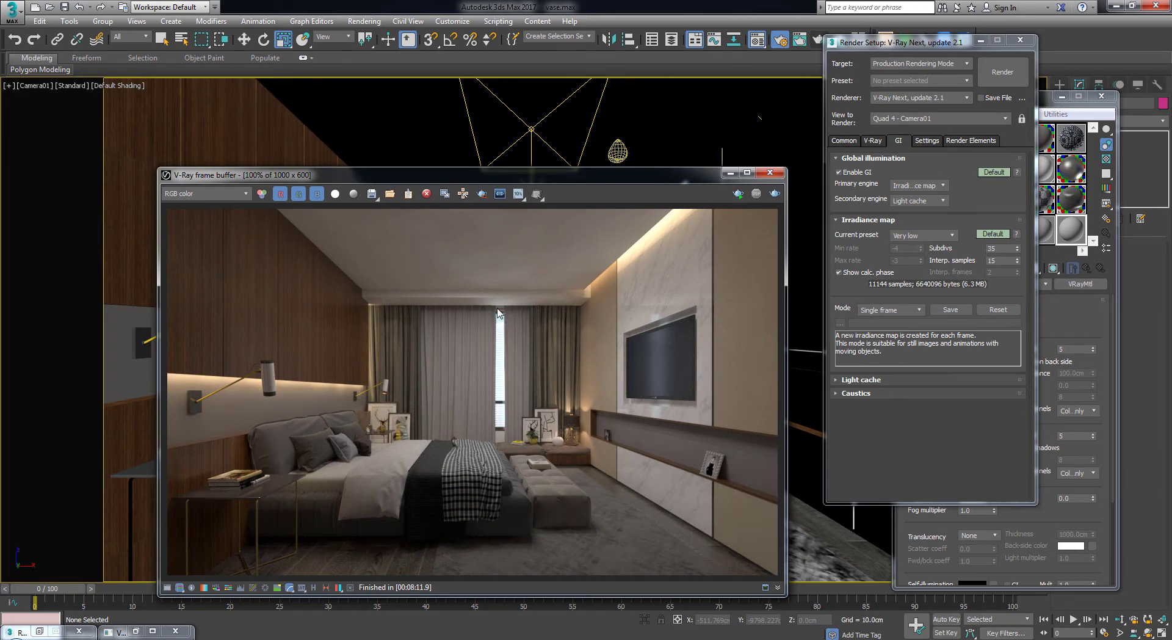
{"action": "left_click_drag", "start_coordinate": [532, 181], "coordinate": [529, 132]}
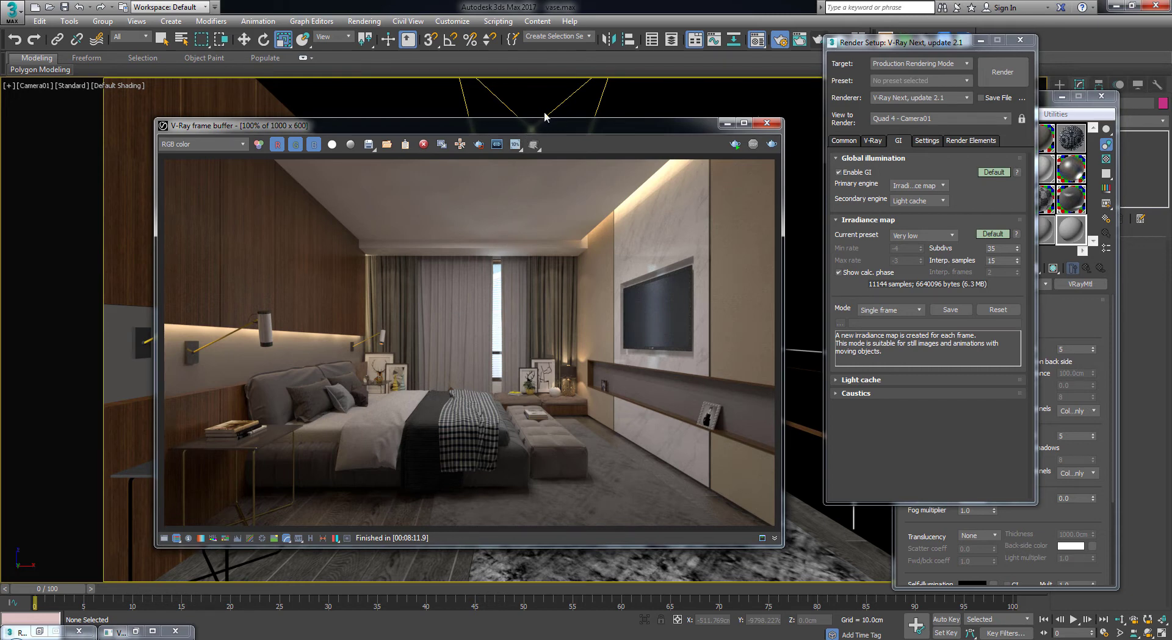
{"action": "left_click_drag", "start_coordinate": [544, 116], "coordinate": [588, 154]}
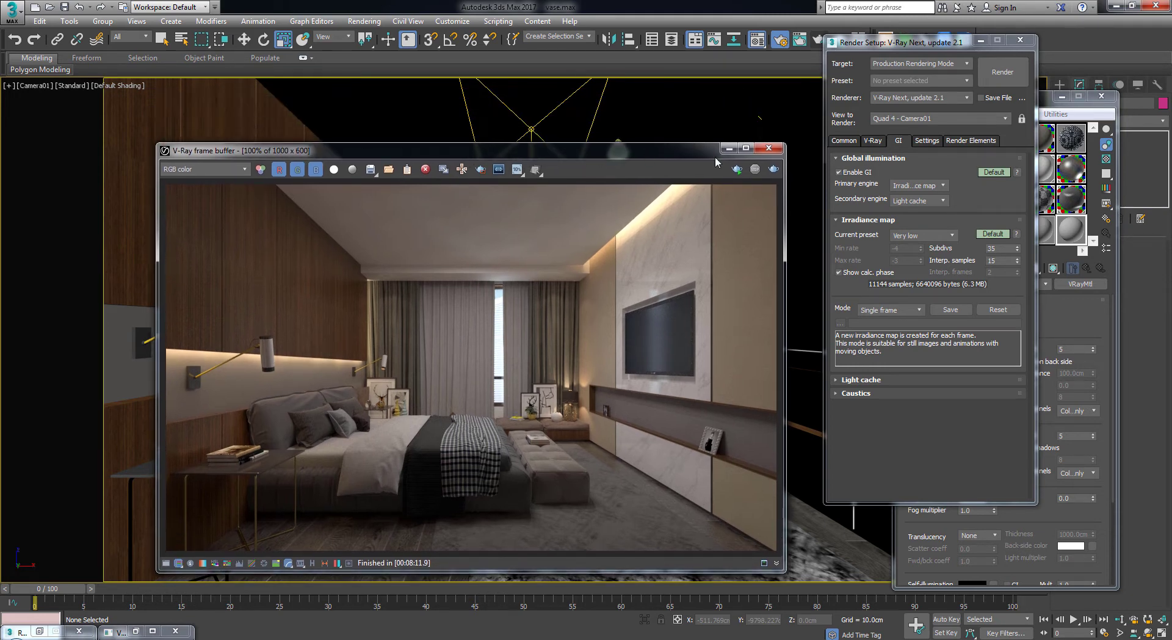
{"action": "left_click", "coordinate": [769, 148]}
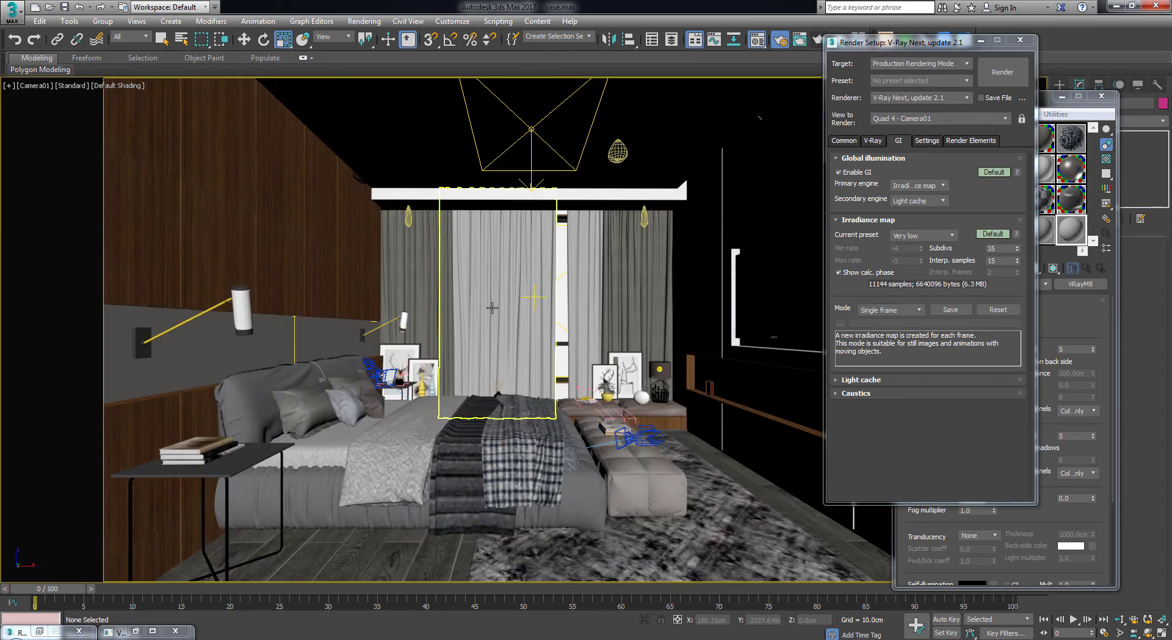
Close Render Setup and rename the Tule material slot to df
{"action": "left_click", "coordinate": [1020, 41]}
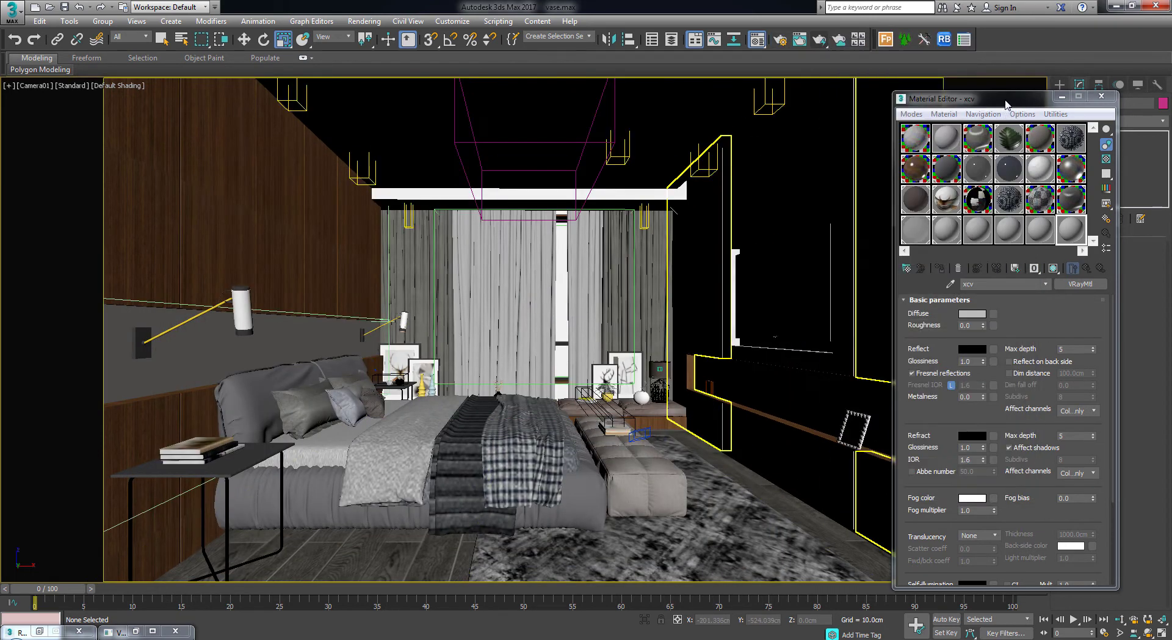
{"action": "left_click_drag", "start_coordinate": [1007, 102], "coordinate": [920, 59]}
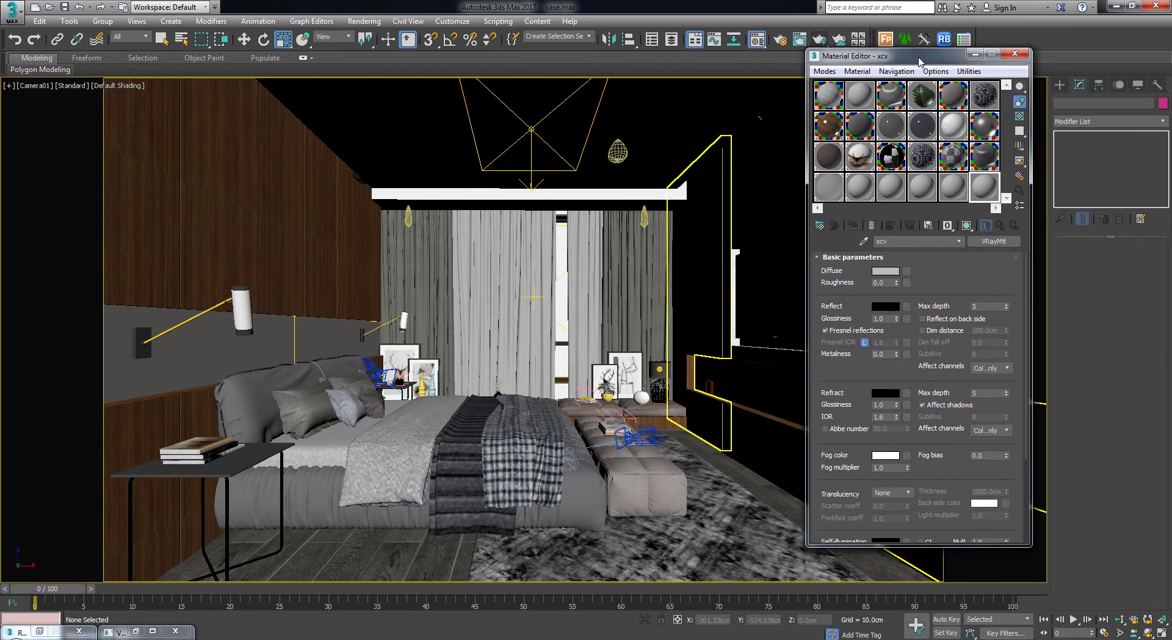
{"action": "left_click", "coordinate": [923, 188]}
{"action": "double_click", "coordinate": [895, 242]}
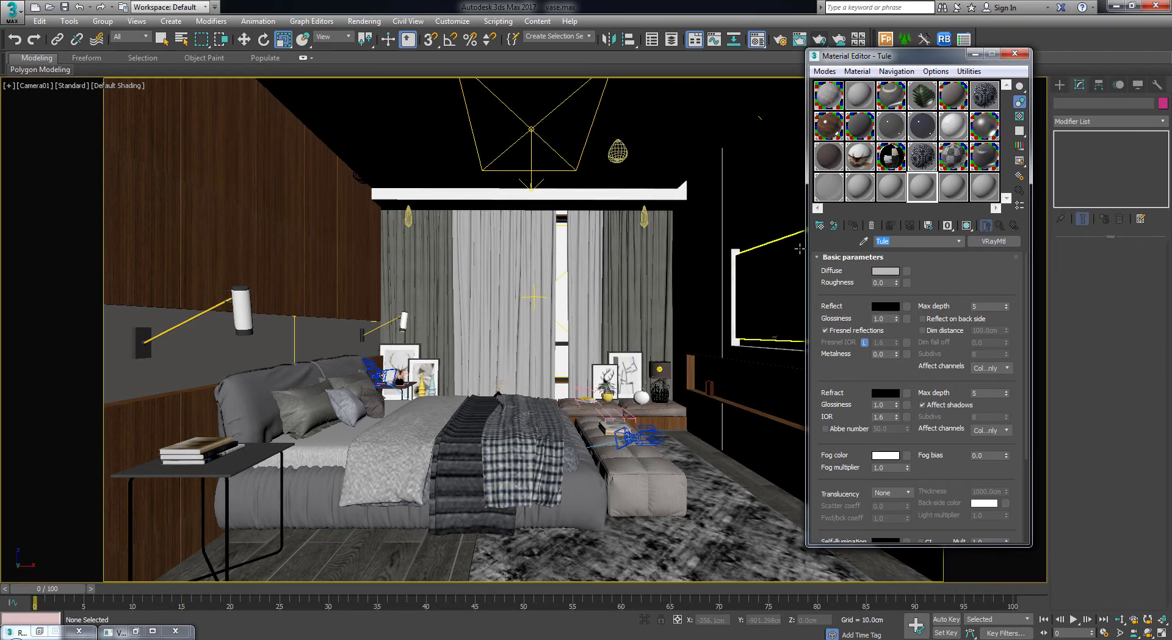
{"action": "type", "text": "df"}
{"action": "key", "text": "Return"}
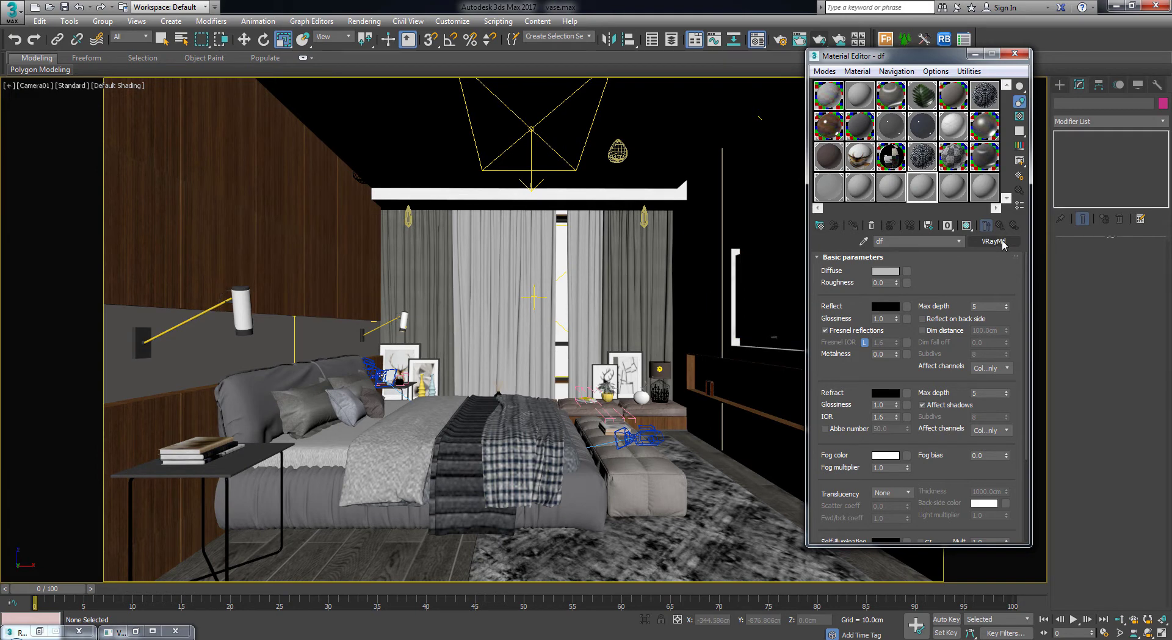
Change df's material type to VRayOverrideMtl, discarding the old material
{"action": "left_click", "coordinate": [1002, 241]}
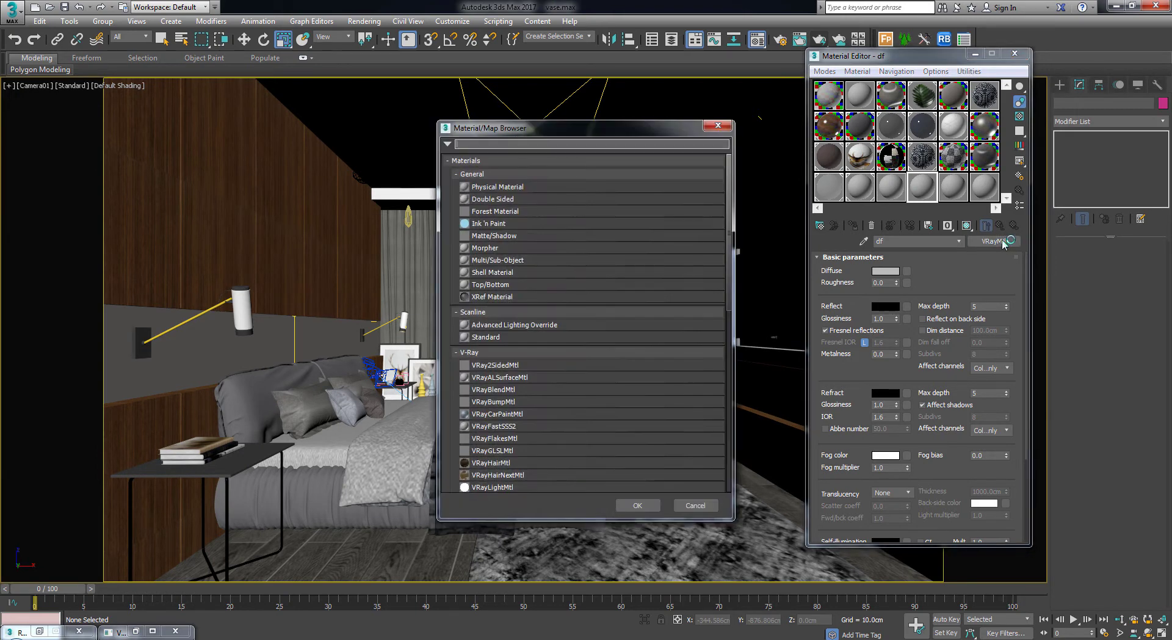
{"action": "left_click_drag", "start_coordinate": [583, 136], "coordinate": [409, 64]}
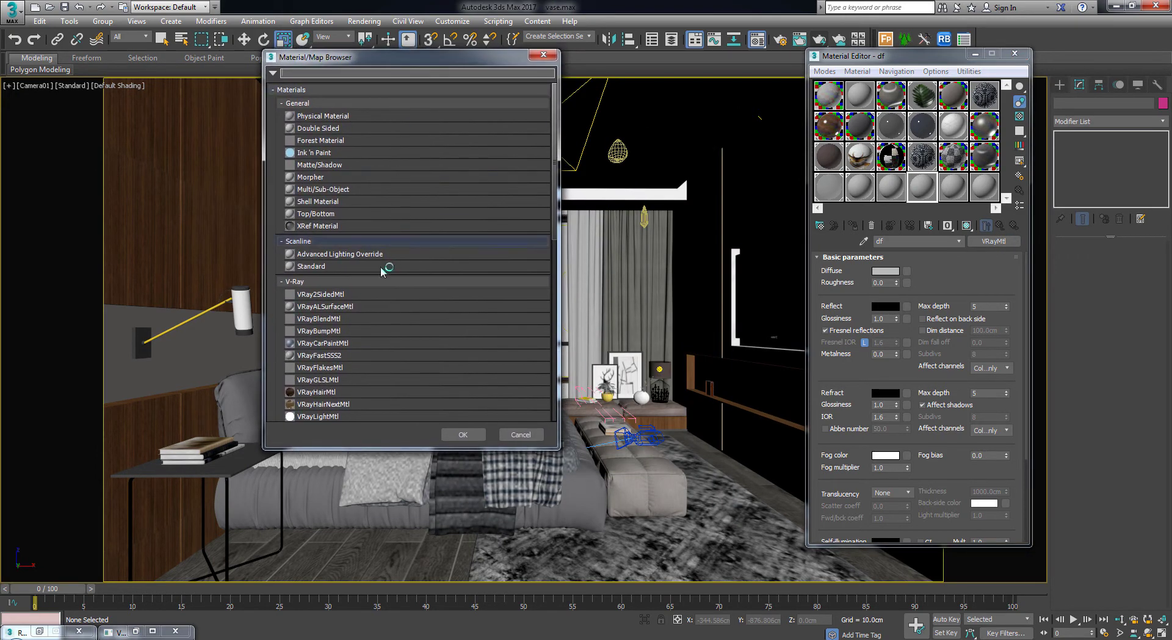
{"action": "left_click", "coordinate": [356, 380]}
{"action": "scroll", "coordinate": [354, 391], "scroll_direction": "down", "scroll_amount": 2}
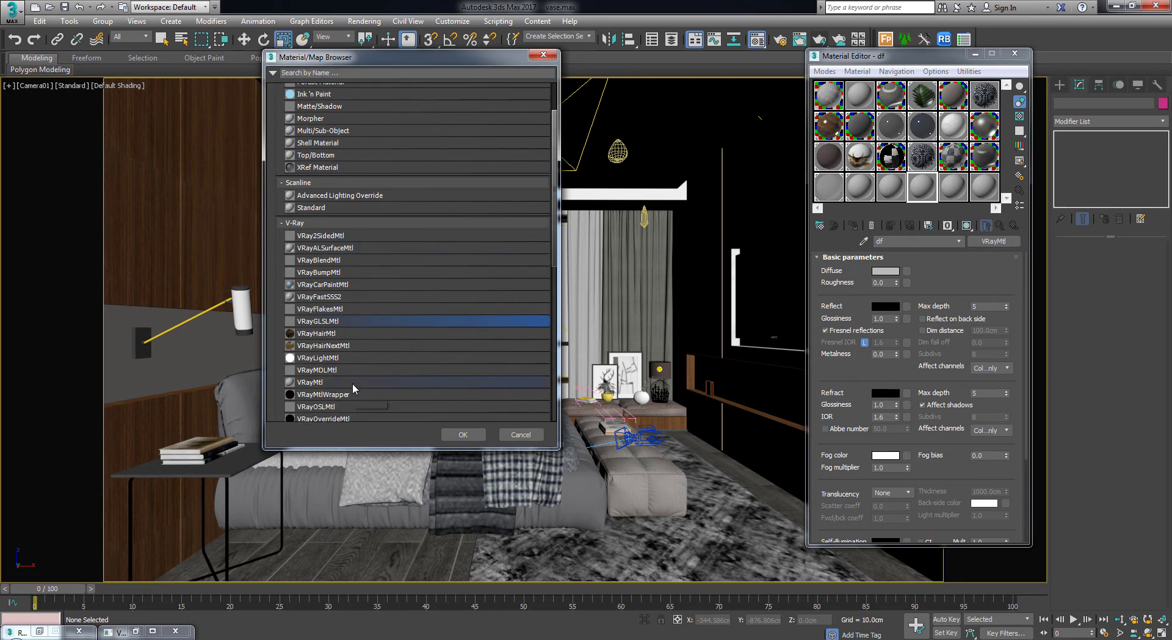
{"action": "scroll", "coordinate": [353, 393], "scroll_direction": "down", "scroll_amount": 1}
{"action": "left_click", "coordinate": [337, 392]}
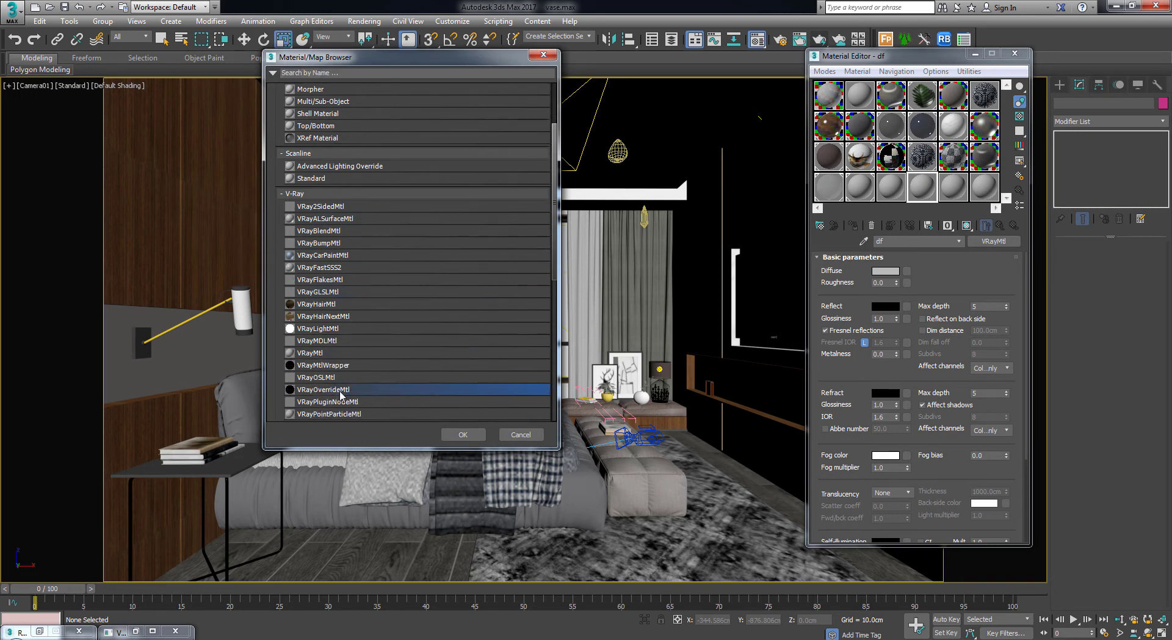
{"action": "left_click", "coordinate": [443, 437]}
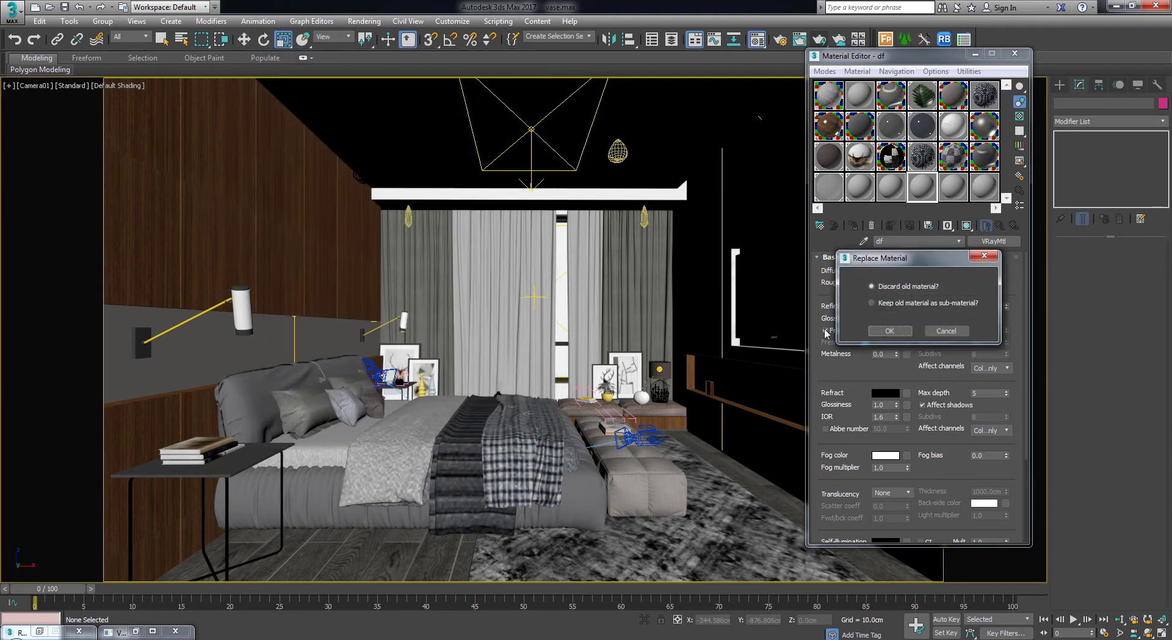
{"action": "left_click_drag", "start_coordinate": [919, 264], "coordinate": [657, 244]}
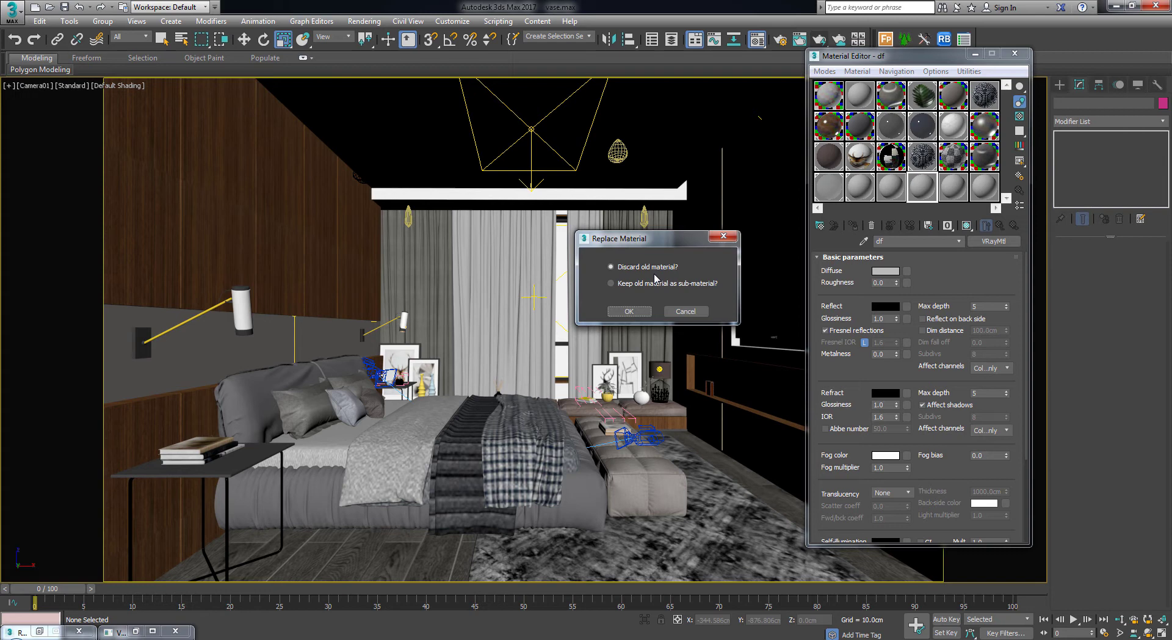
{"action": "left_click", "coordinate": [626, 317]}
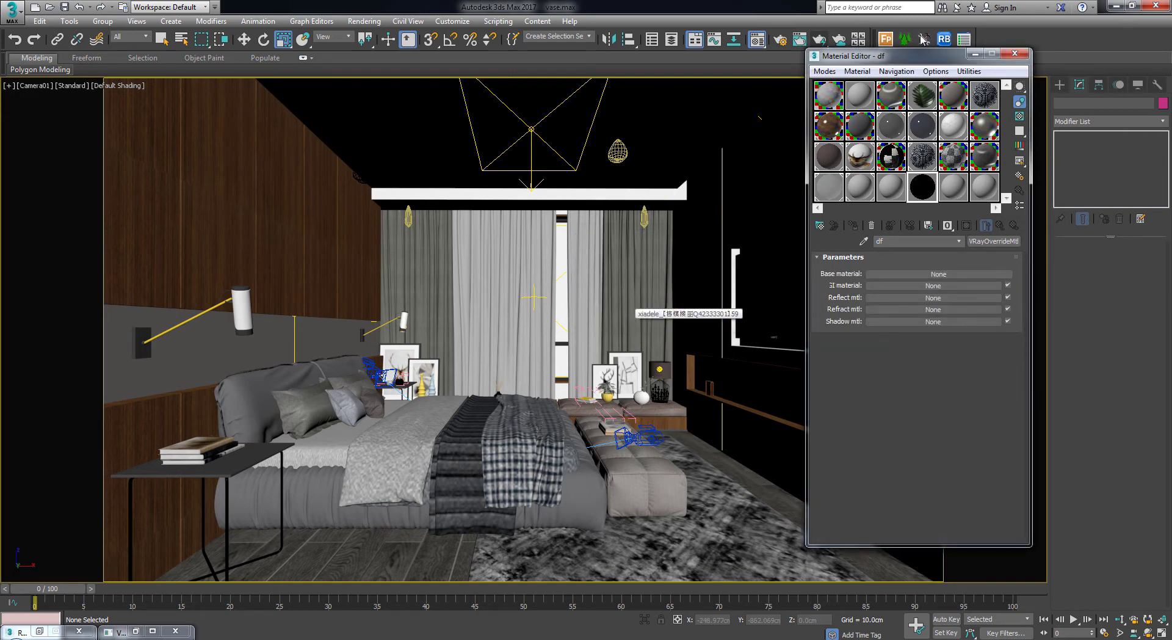
Give df's base material slot a new VRay2SidedMtl
{"action": "left_click_drag", "start_coordinate": [917, 60], "coordinate": [877, 68]}
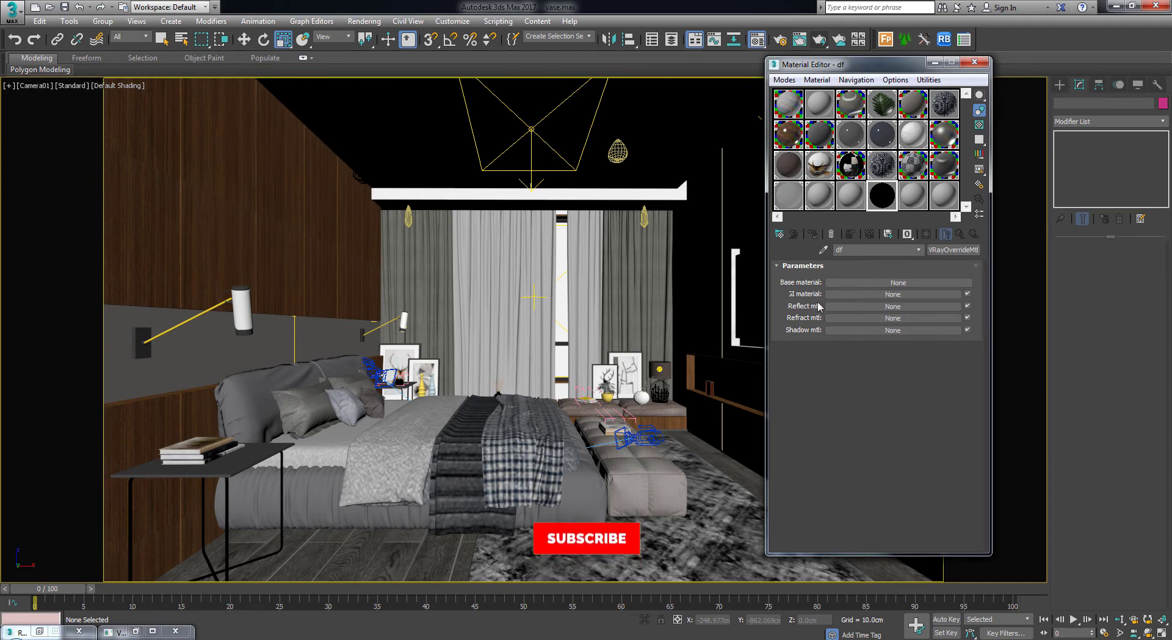
{"action": "left_click", "coordinate": [887, 283]}
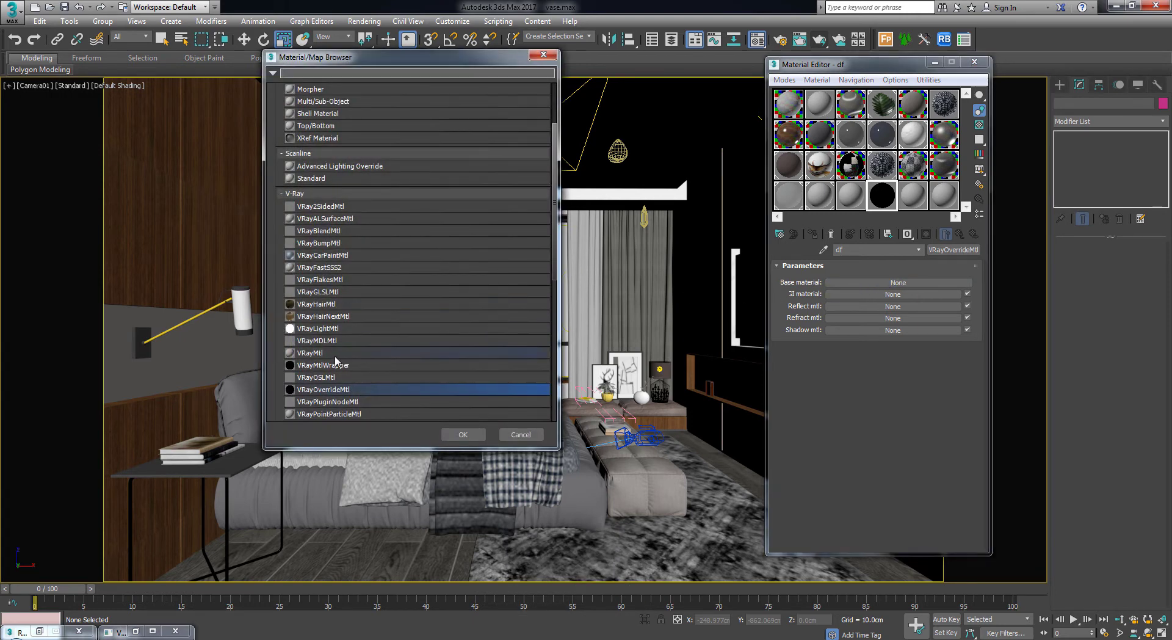
{"action": "left_click", "coordinate": [360, 208]}
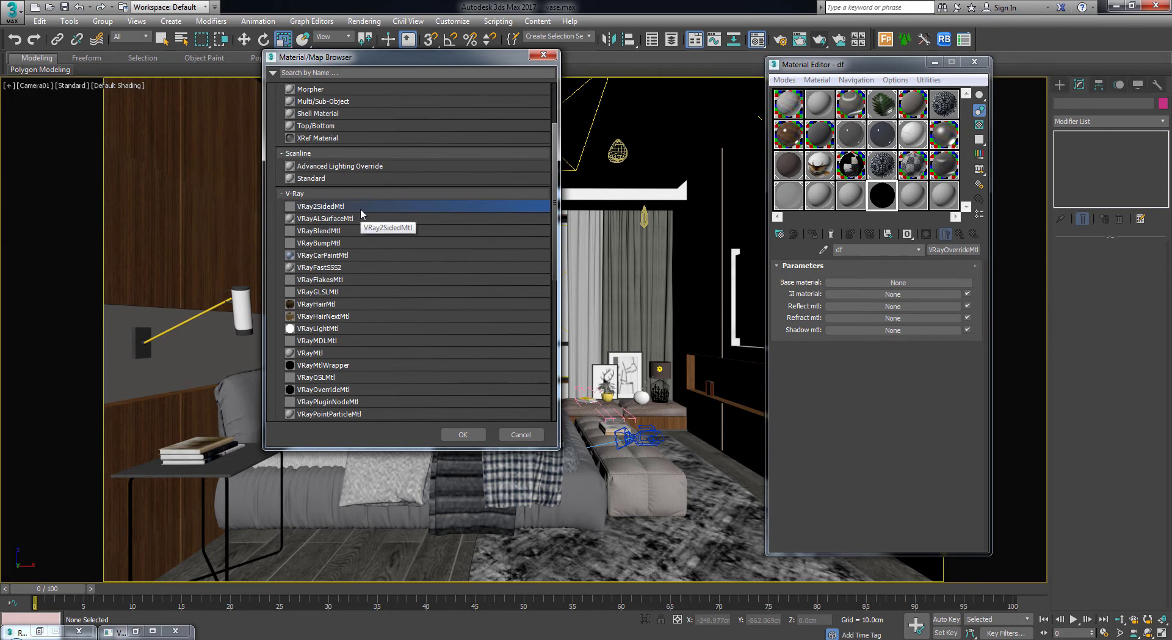
{"action": "left_click", "coordinate": [459, 434]}
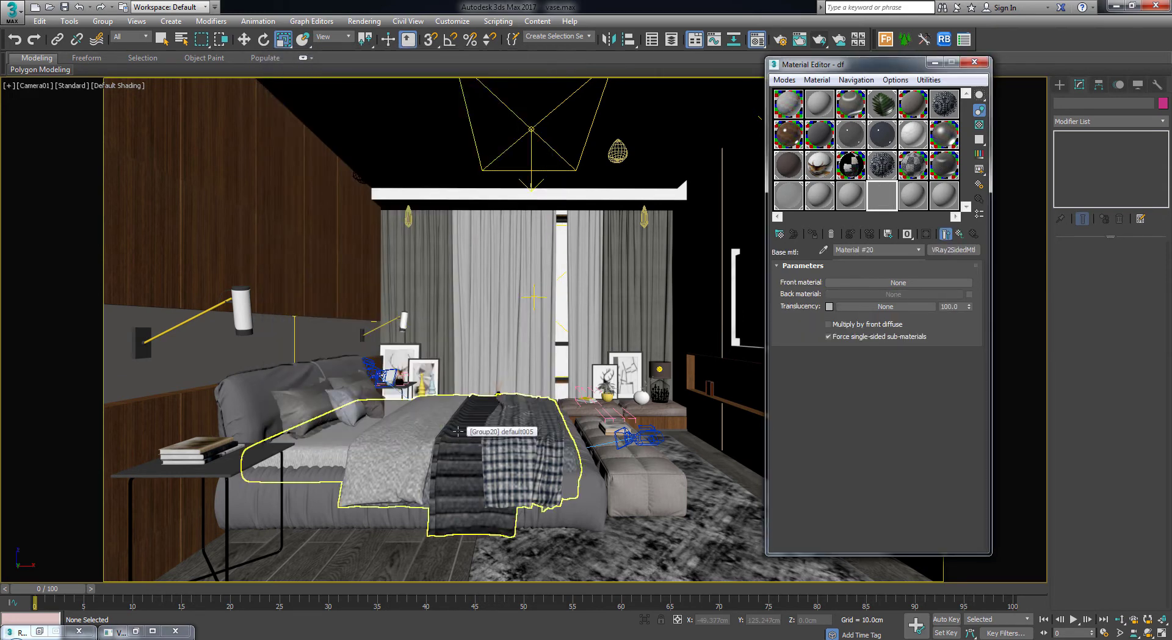
Return to df, re-enter the two-sided base material, and select its front material slot
{"action": "left_click_drag", "start_coordinate": [869, 66], "coordinate": [858, 66]}
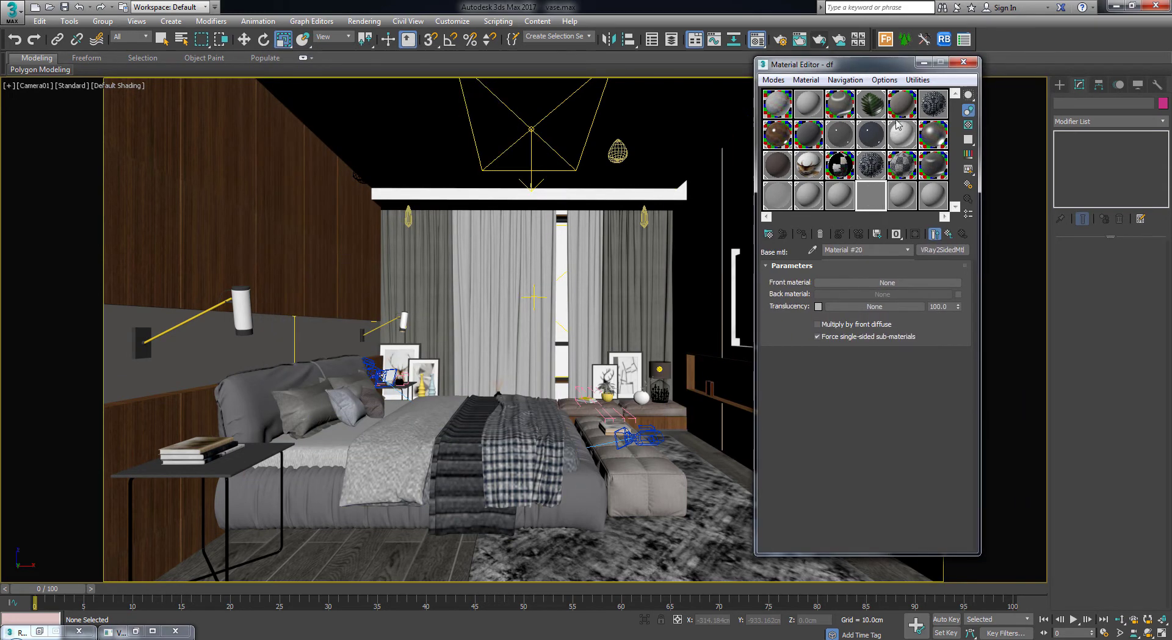
{"action": "left_click", "coordinate": [947, 235]}
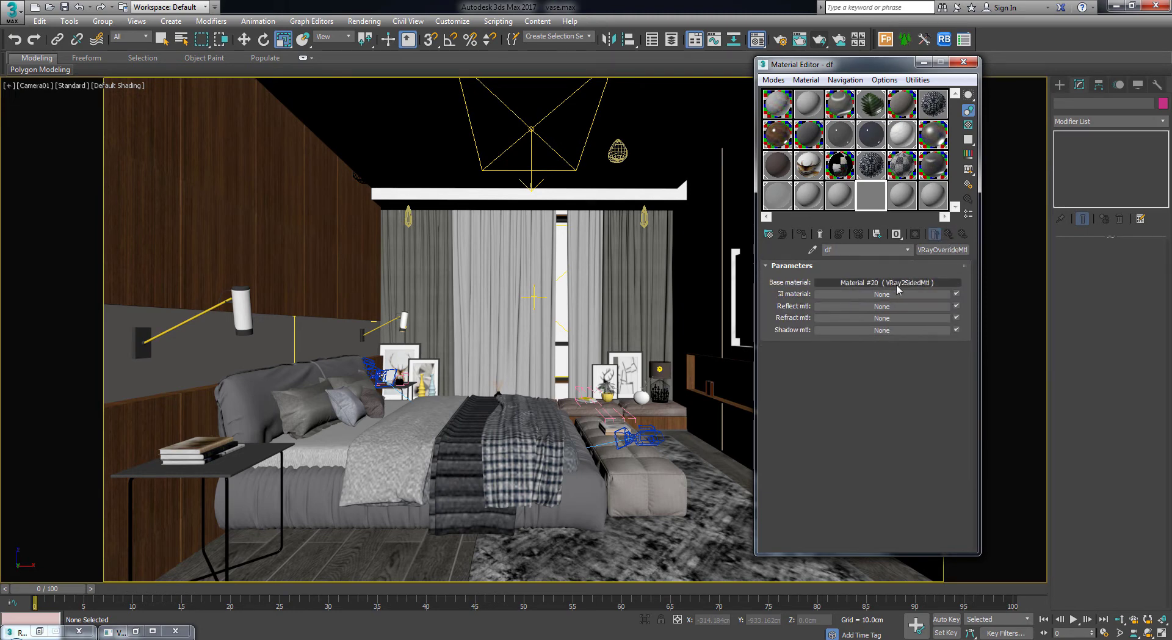
{"action": "left_click", "coordinate": [898, 284]}
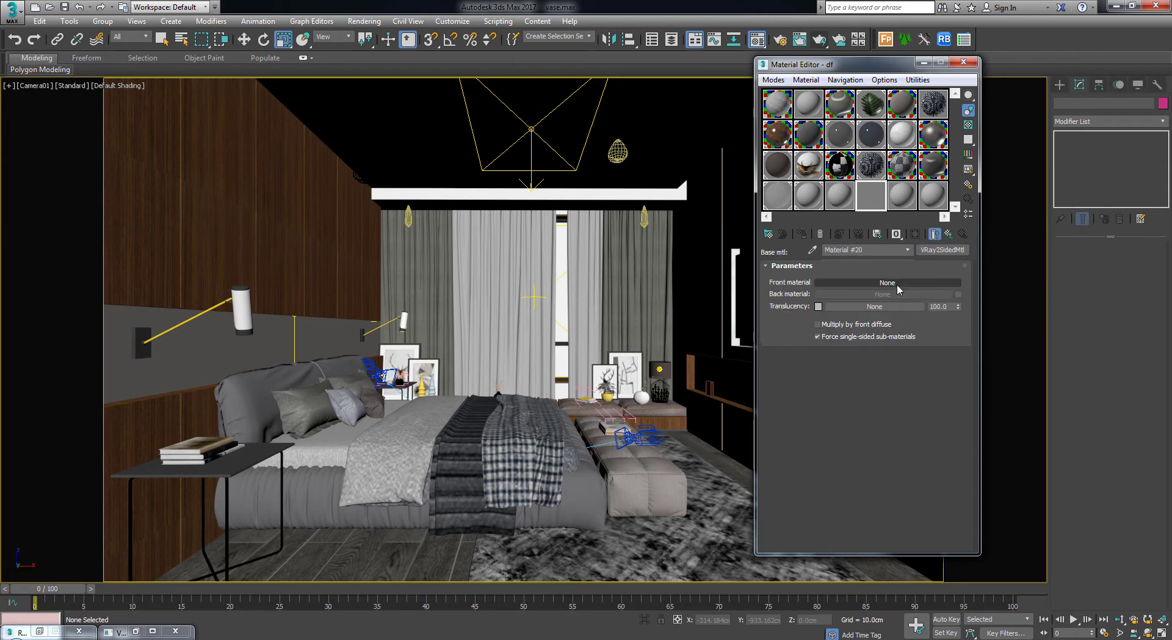
{"action": "left_click", "coordinate": [832, 284]}
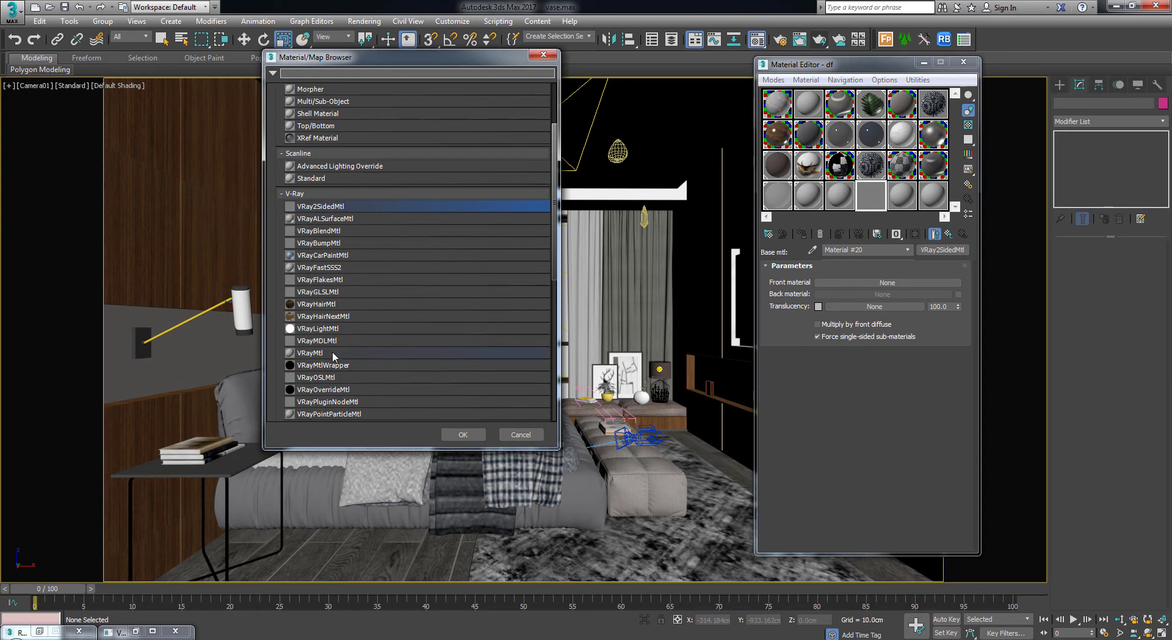
Make the front material a VRayMtl with pure white (255) diffuse and open its enlarged preview
{"action": "left_click", "coordinate": [333, 352]}
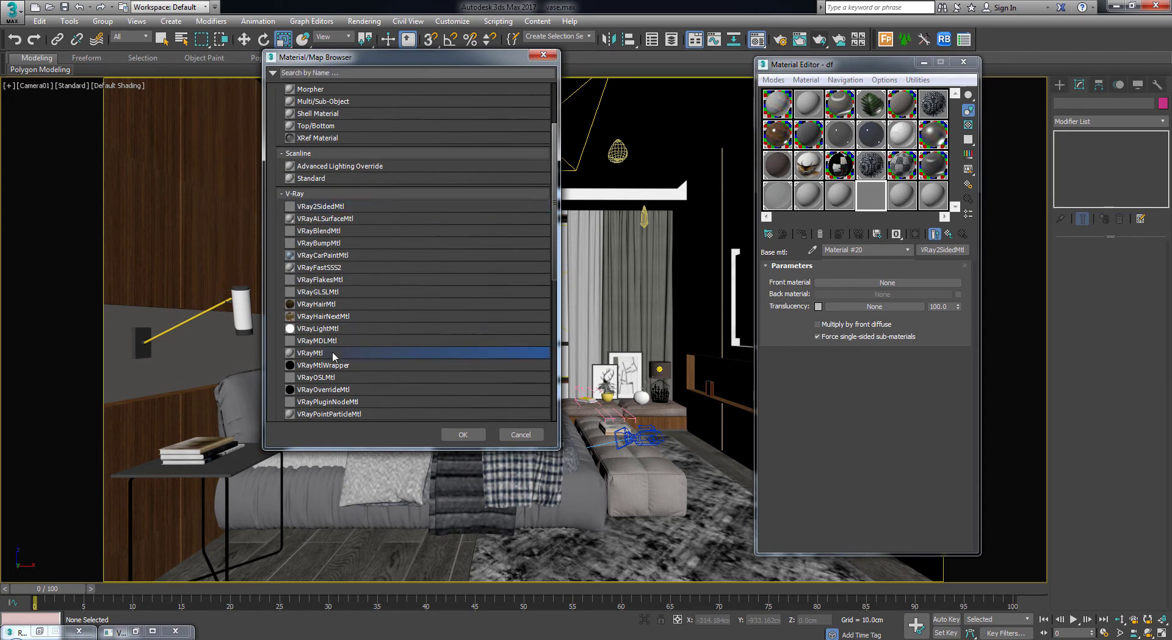
{"action": "left_click", "coordinate": [461, 435]}
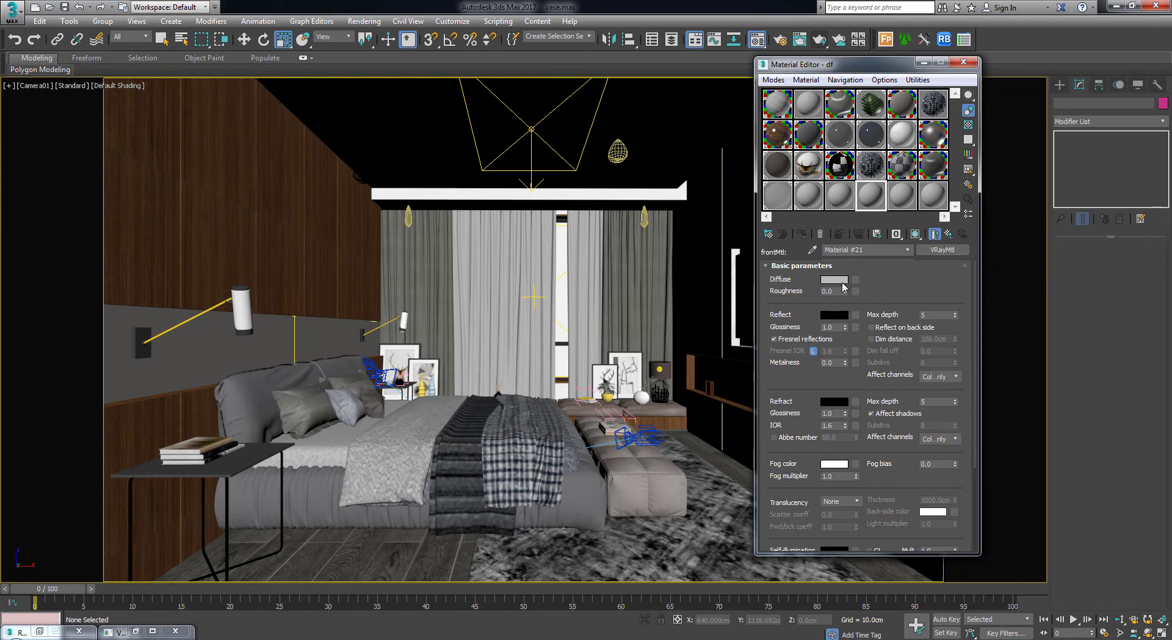
{"action": "left_click", "coordinate": [834, 279]}
{"action": "left_click_drag", "start_coordinate": [503, 122], "coordinate": [504, 147]}
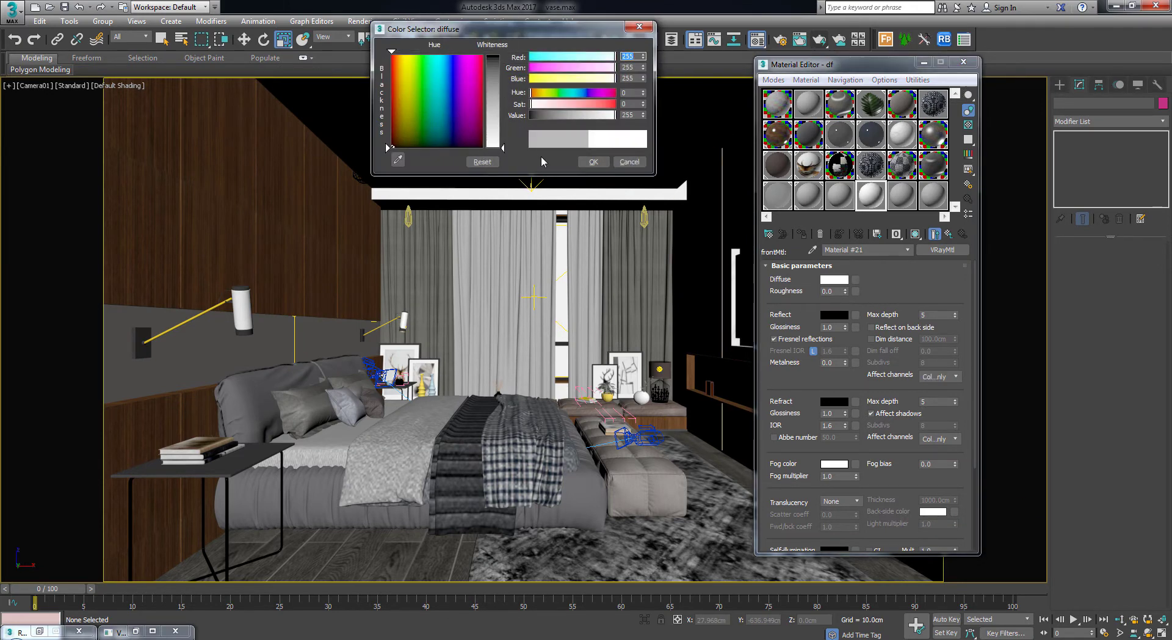
{"action": "left_click", "coordinate": [584, 164]}
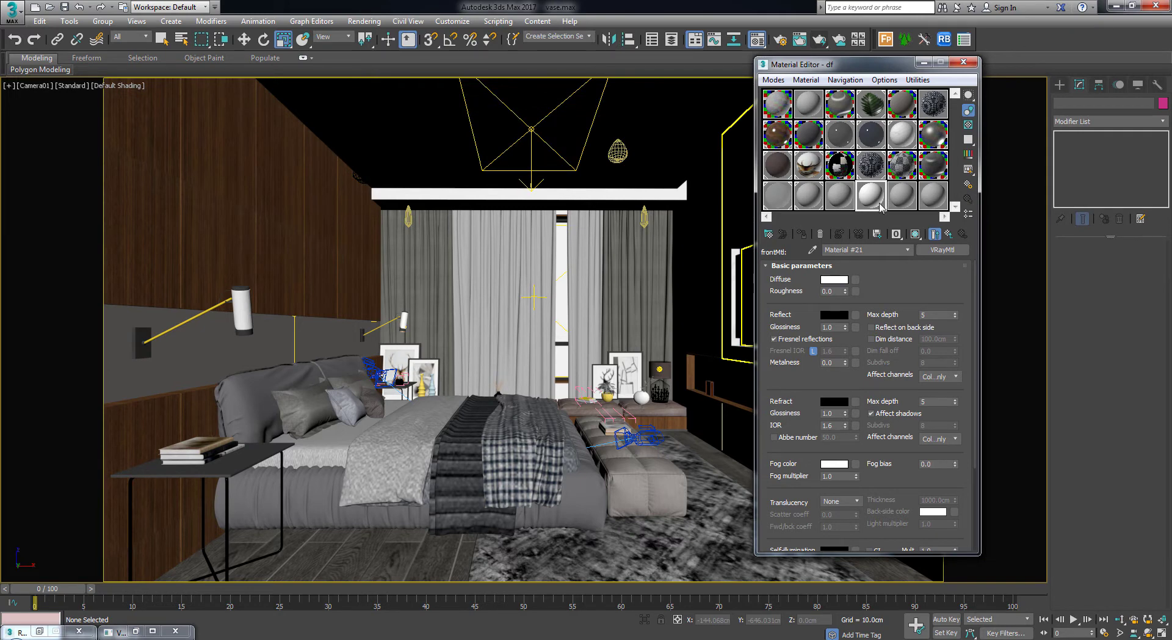
{"action": "double_click", "coordinate": [874, 203]}
Move and enlarge the material preview window and show a checkered background behind it
{"action": "left_click_drag", "start_coordinate": [355, 79], "coordinate": [422, 71]}
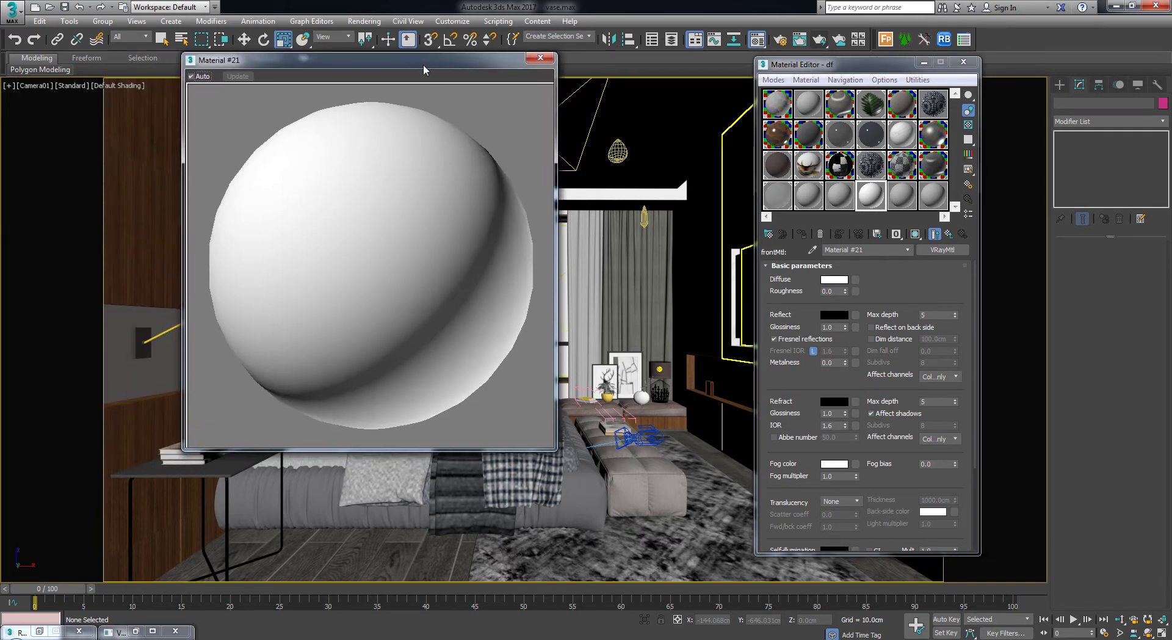
{"action": "left_click_drag", "start_coordinate": [555, 449], "coordinate": [586, 467]}
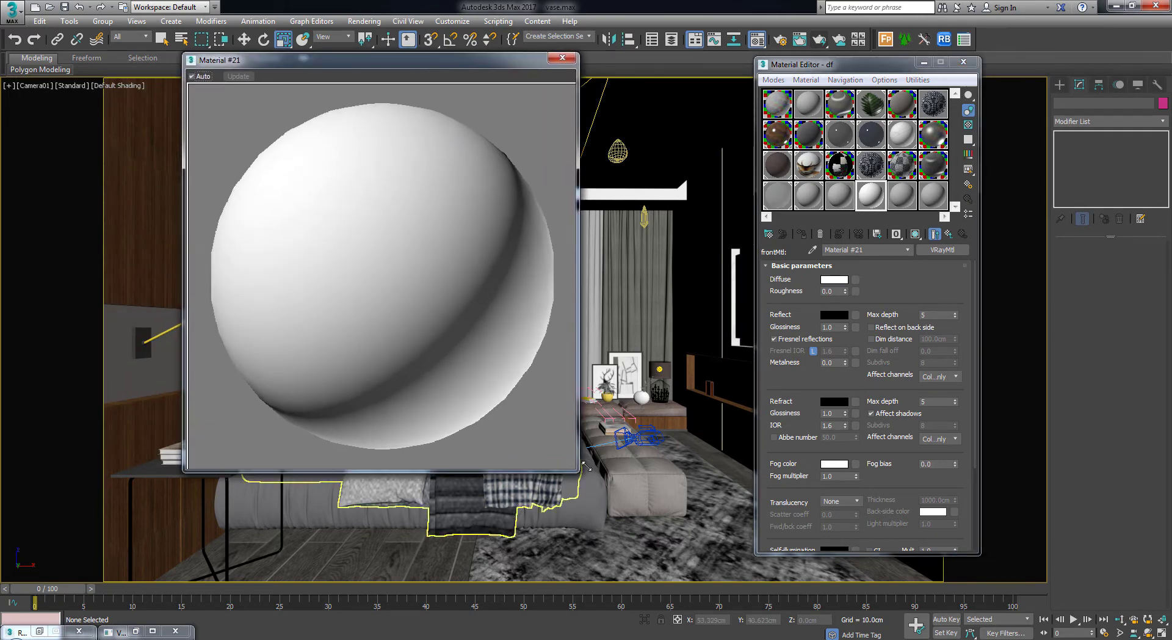
{"action": "left_click", "coordinate": [968, 125]}
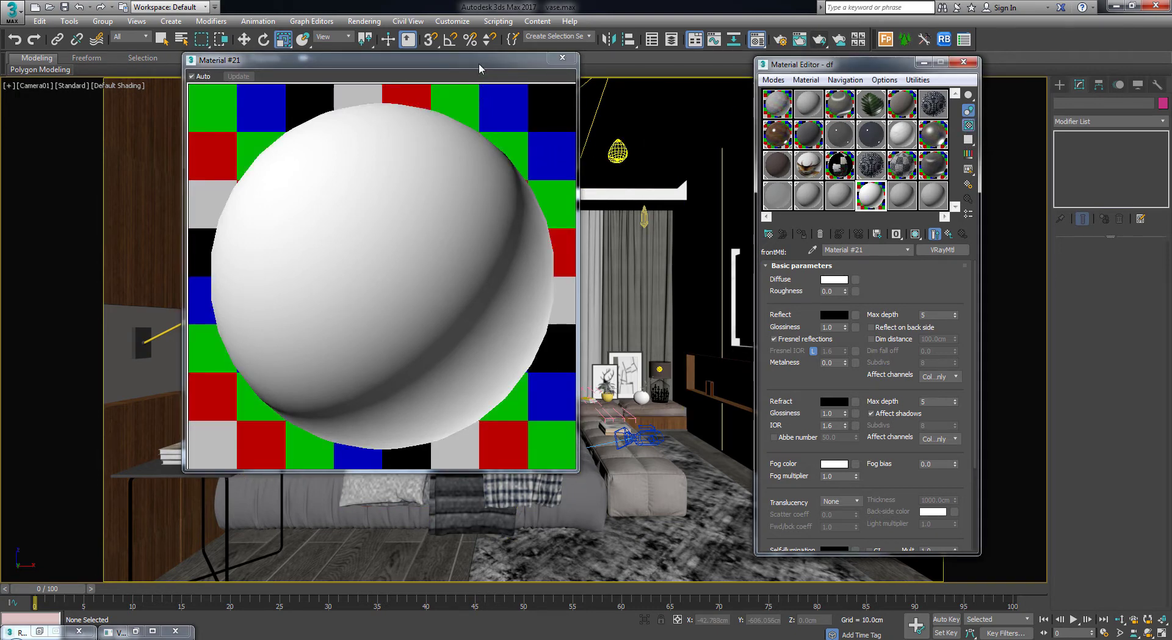
{"action": "left_click_drag", "start_coordinate": [479, 68], "coordinate": [519, 68]}
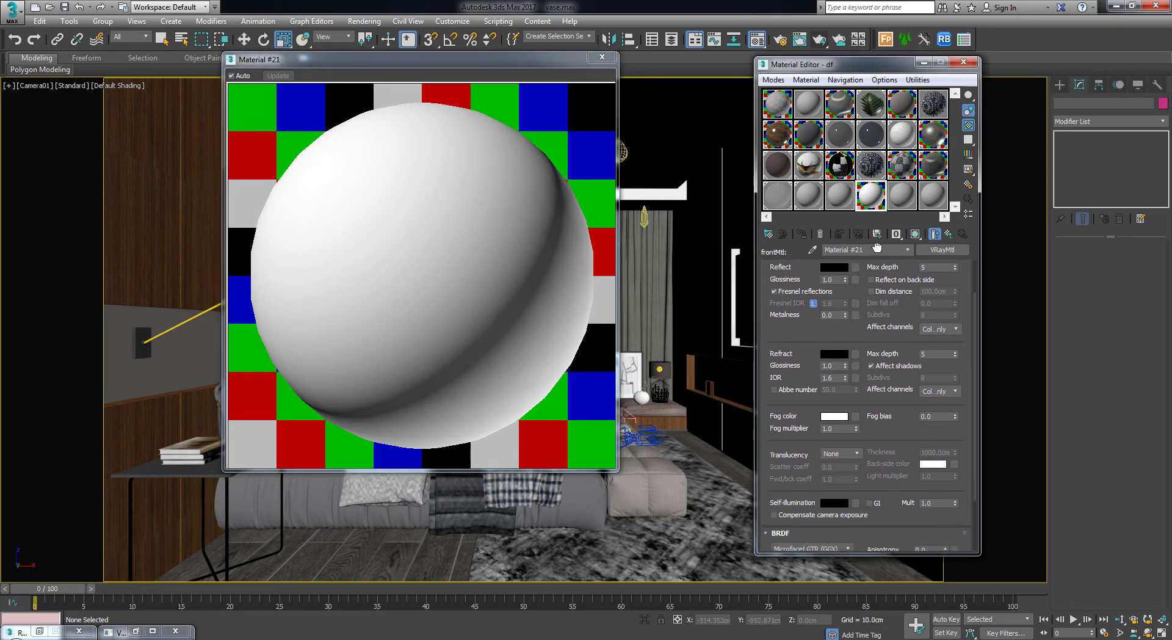
Switch Material #21's BRDF from Microfacet GTR (GGX) to Blinn and expand the Maps rollout
{"action": "scroll", "coordinate": [811, 337], "scroll_direction": "down", "scroll_amount": 2}
{"action": "left_click_drag", "start_coordinate": [811, 337], "coordinate": [813, 277]}
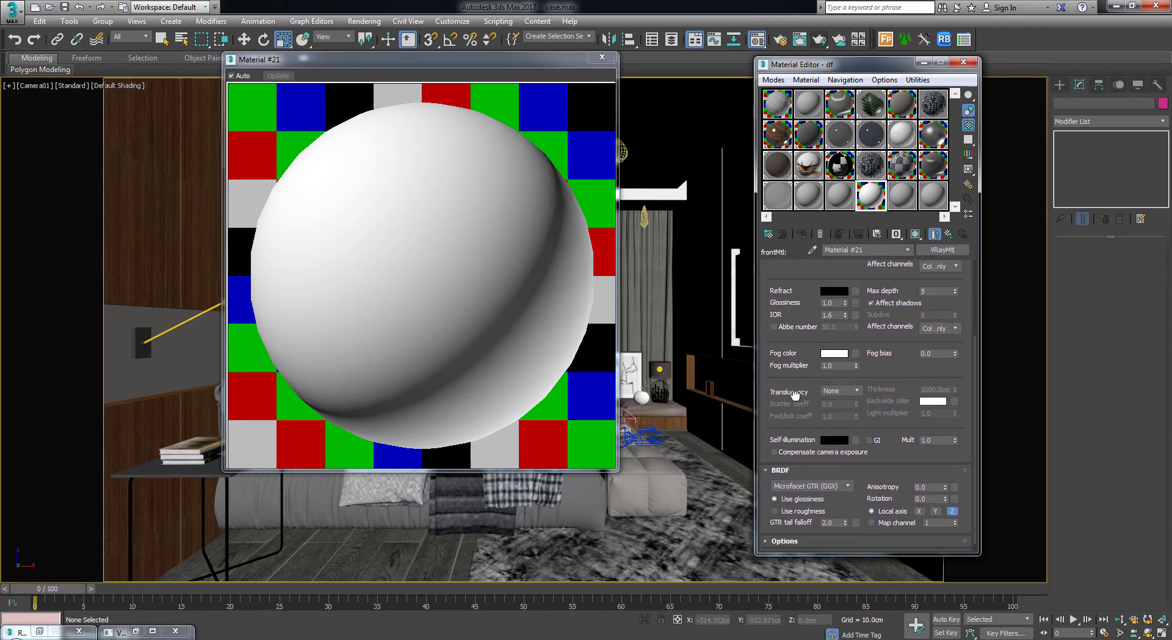
{"action": "scroll", "coordinate": [797, 403], "scroll_direction": "down", "scroll_amount": 1}
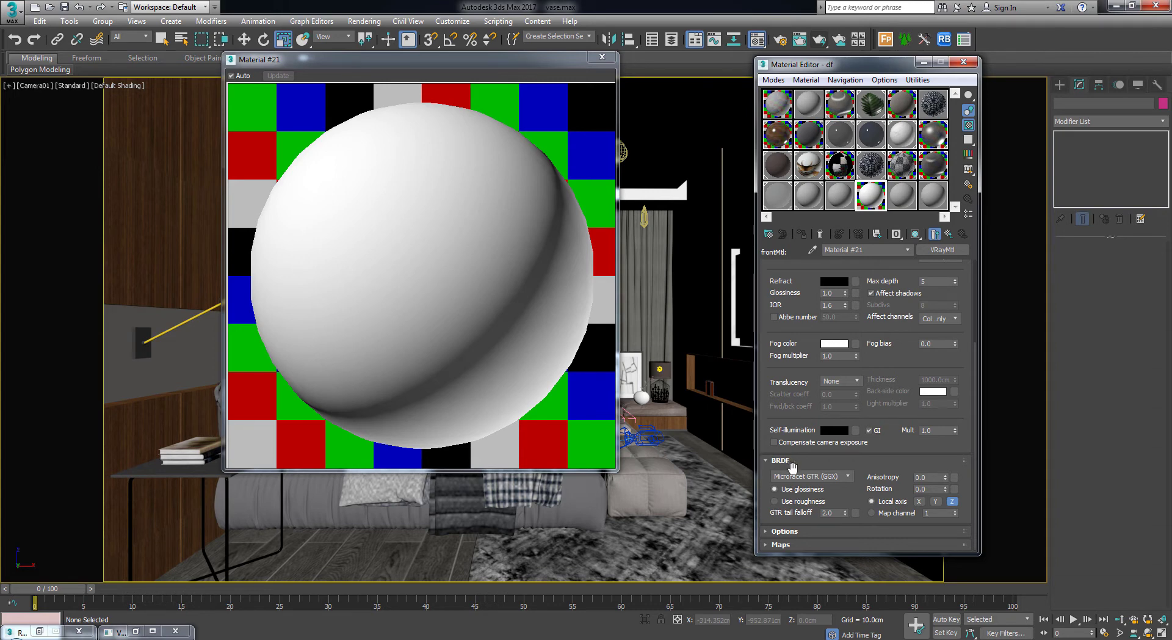
{"action": "left_click", "coordinate": [830, 482]}
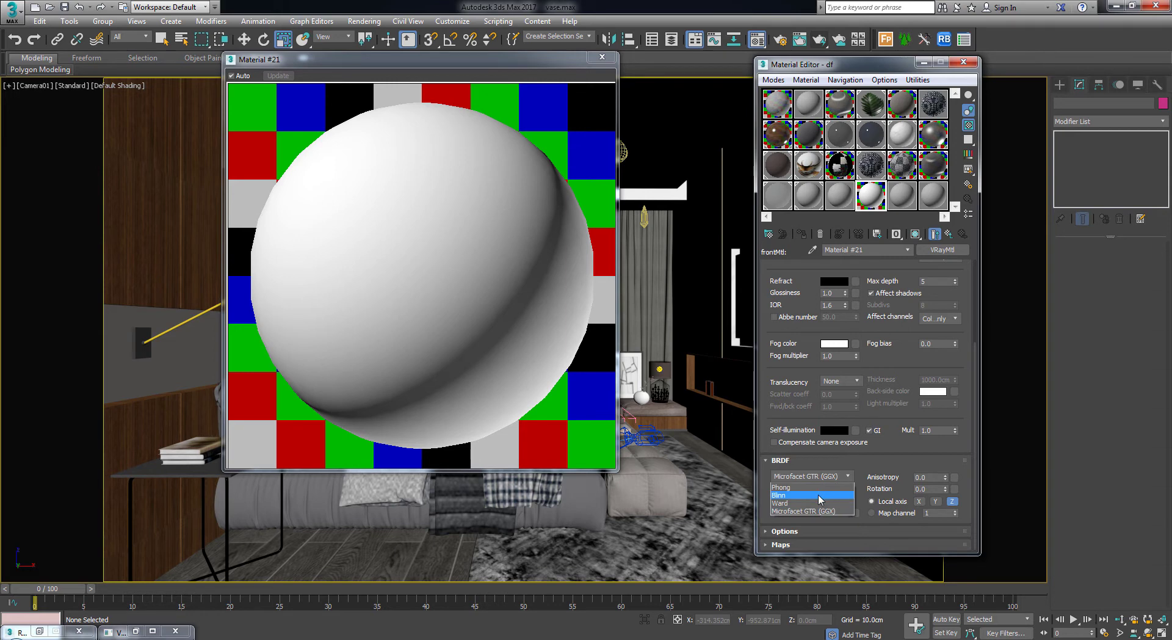
{"action": "left_click", "coordinate": [820, 495]}
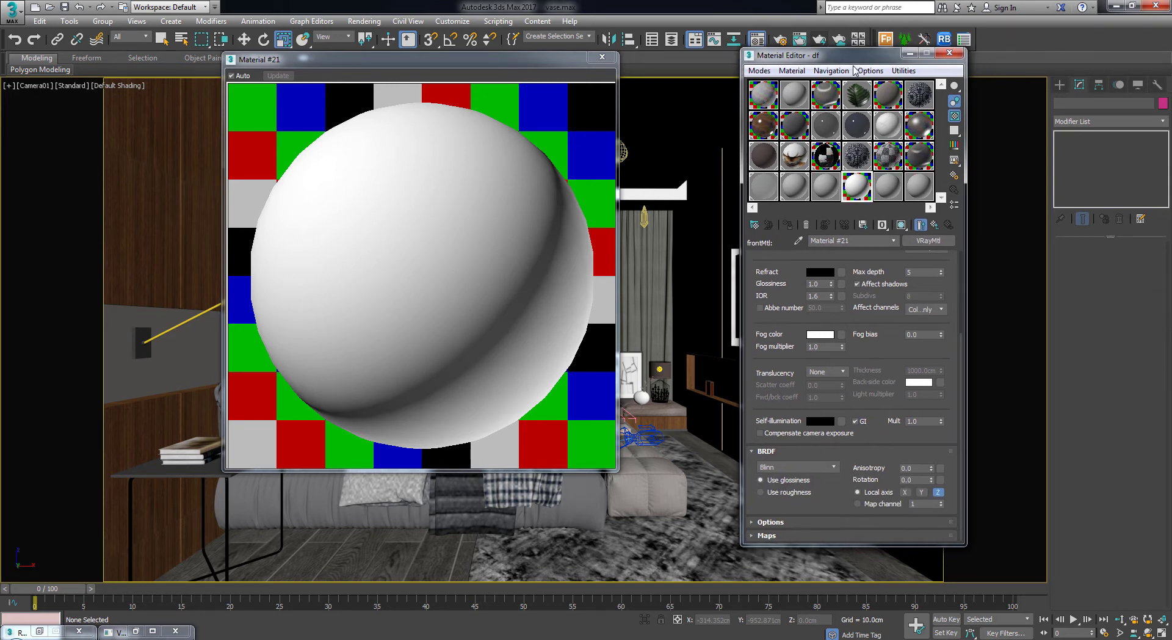
{"action": "left_click_drag", "start_coordinate": [870, 69], "coordinate": [856, 60]}
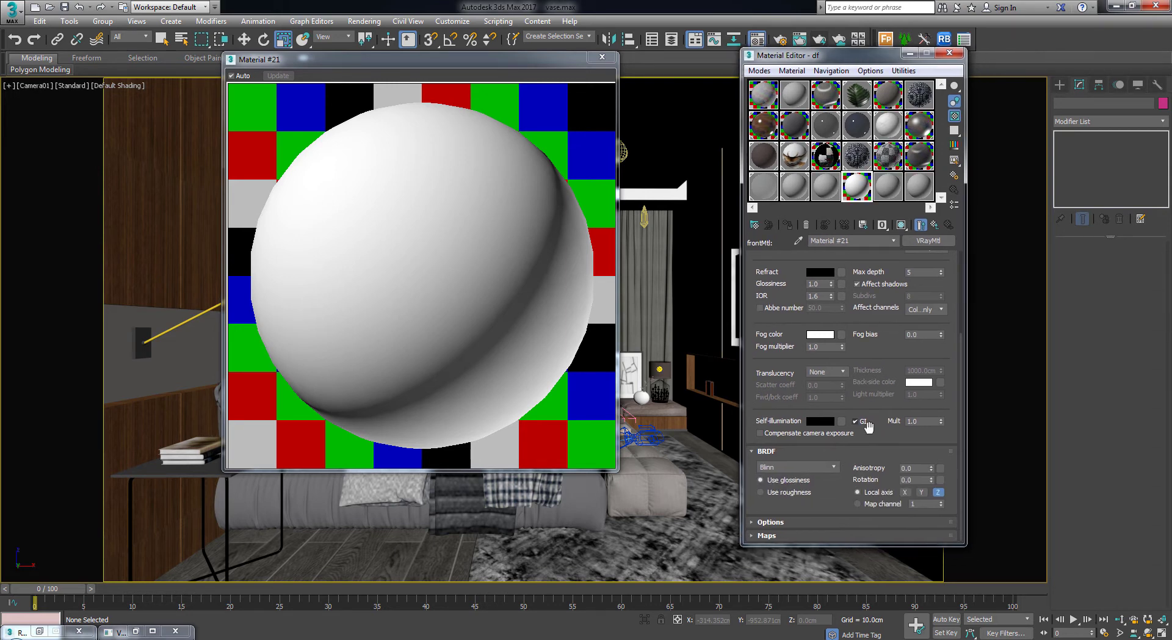
{"action": "left_click", "coordinate": [777, 537]}
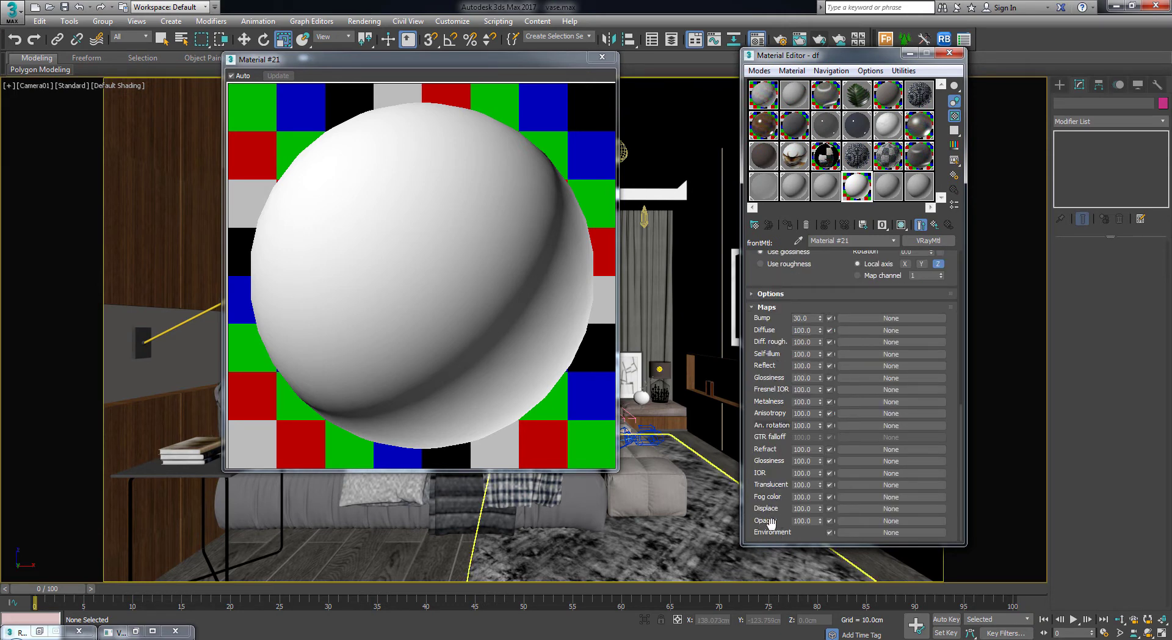
Assign a VRayColor map to Material #21's opacity slot
{"action": "left_click", "coordinate": [864, 522]}
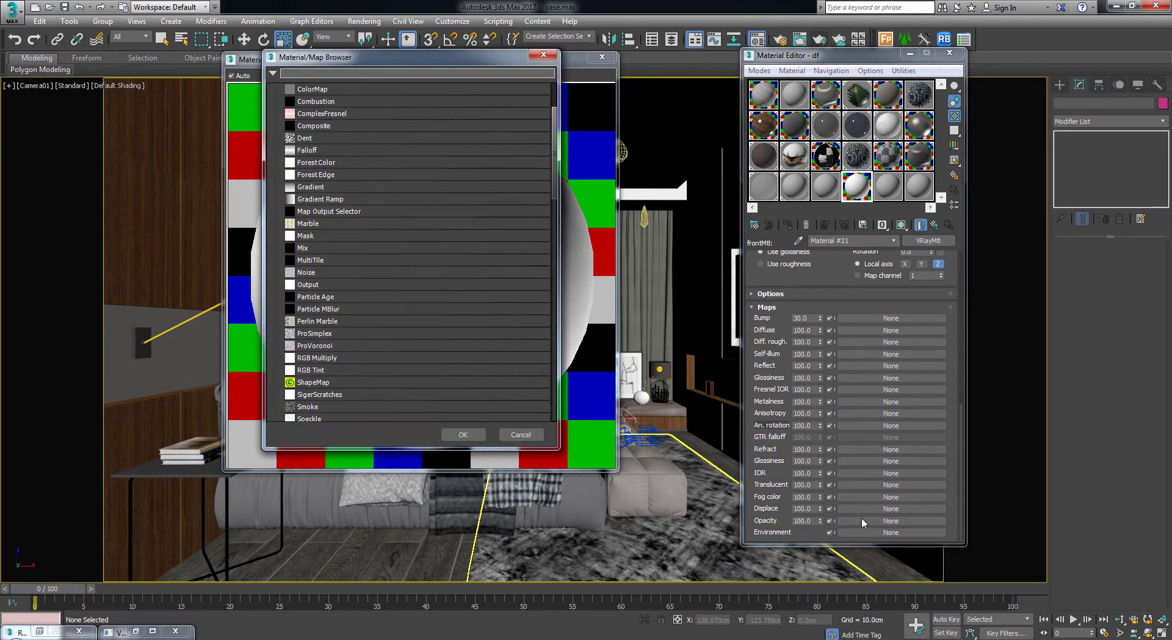
{"action": "left_click", "coordinate": [362, 225]}
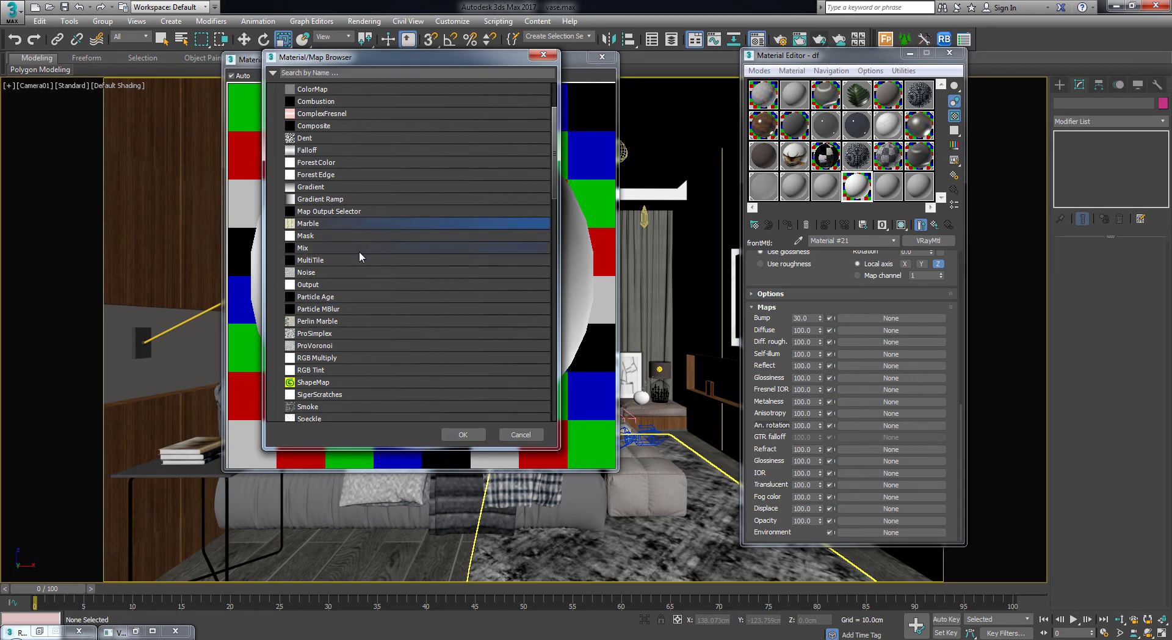
{"action": "scroll", "coordinate": [377, 235], "scroll_direction": "down", "scroll_amount": 2}
{"action": "scroll", "coordinate": [379, 253], "scroll_direction": "down", "scroll_amount": 2}
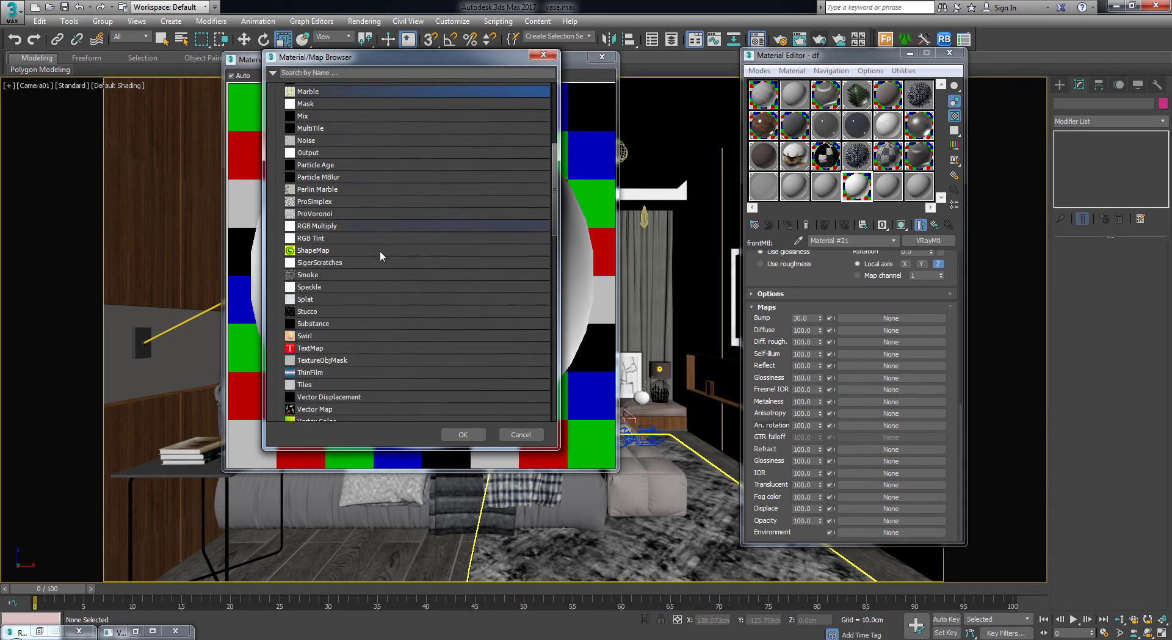
{"action": "scroll", "coordinate": [379, 257], "scroll_direction": "down", "scroll_amount": 2}
{"action": "scroll", "coordinate": [379, 260], "scroll_direction": "down", "scroll_amount": 2}
{"action": "scroll", "coordinate": [379, 261], "scroll_direction": "down", "scroll_amount": 2}
{"action": "scroll", "coordinate": [376, 264], "scroll_direction": "down", "scroll_amount": 2}
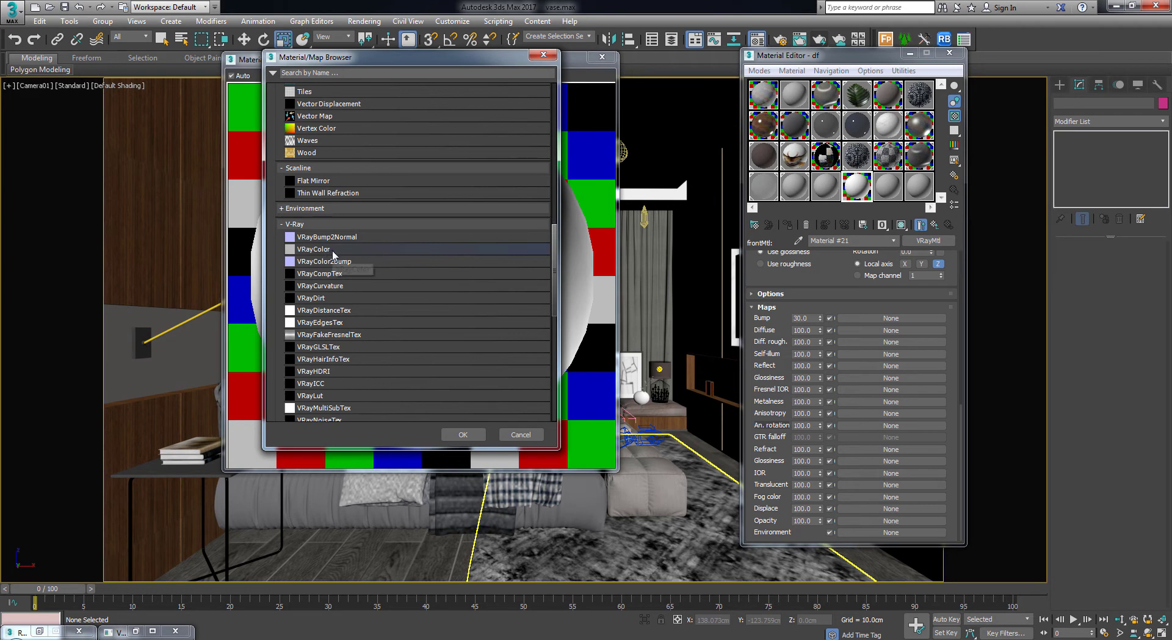
{"action": "left_click", "coordinate": [332, 254]}
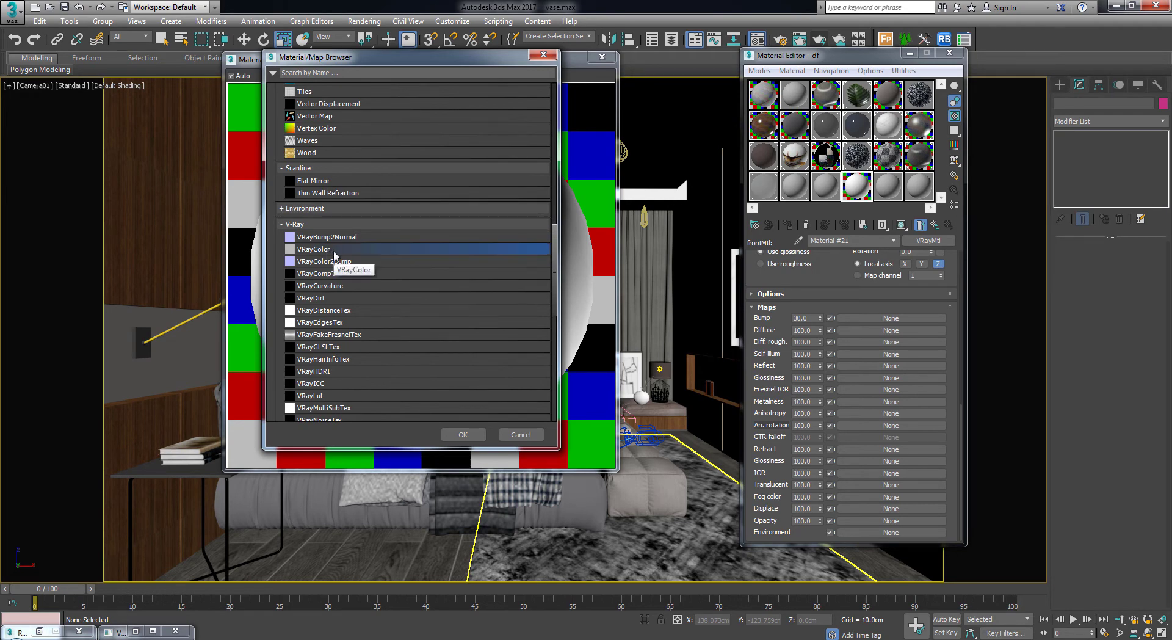
{"action": "left_click", "coordinate": [465, 434]}
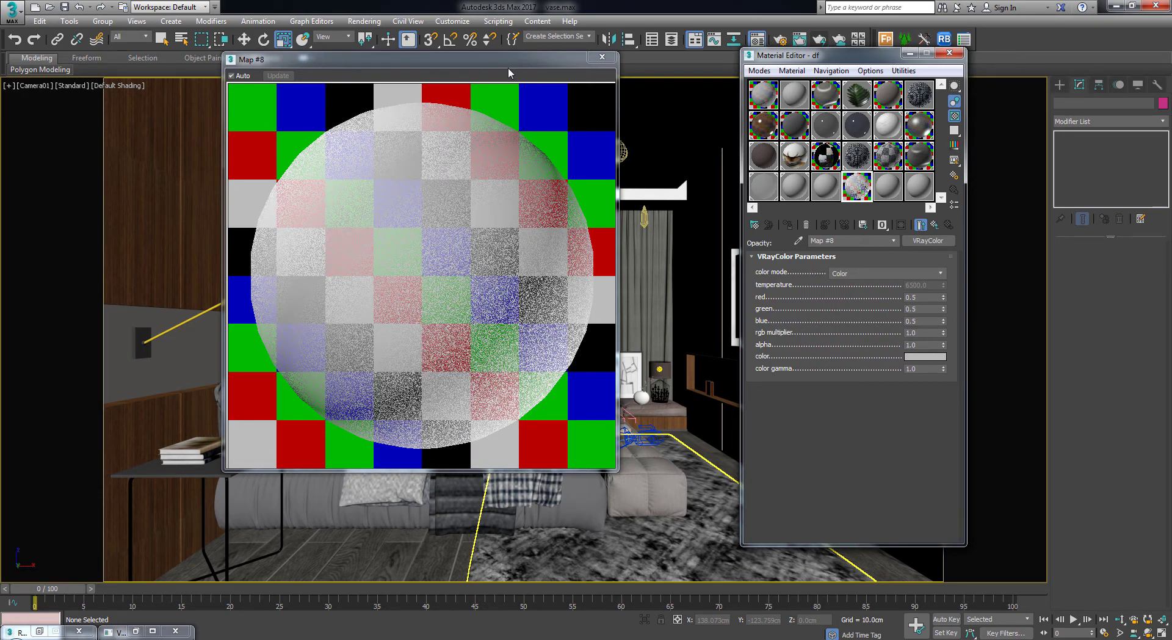
Try a pink colour on the VRayColor map, then cancel to keep mid-grey 0.502
{"action": "left_click_drag", "start_coordinate": [509, 62], "coordinate": [539, 70]}
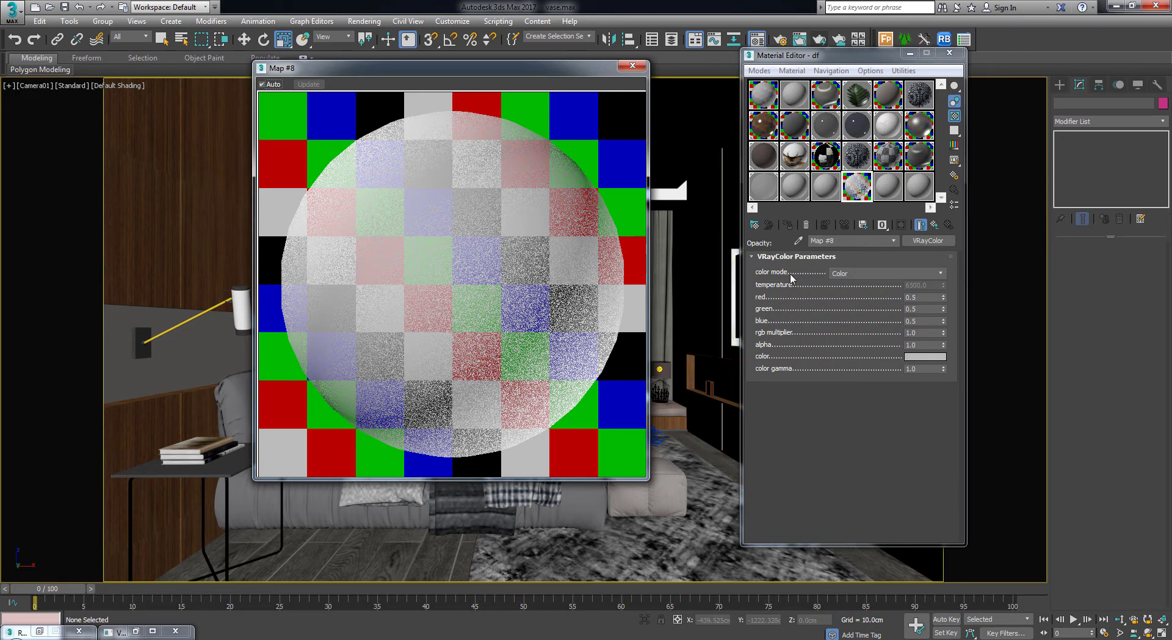
{"action": "left_click", "coordinate": [861, 276]}
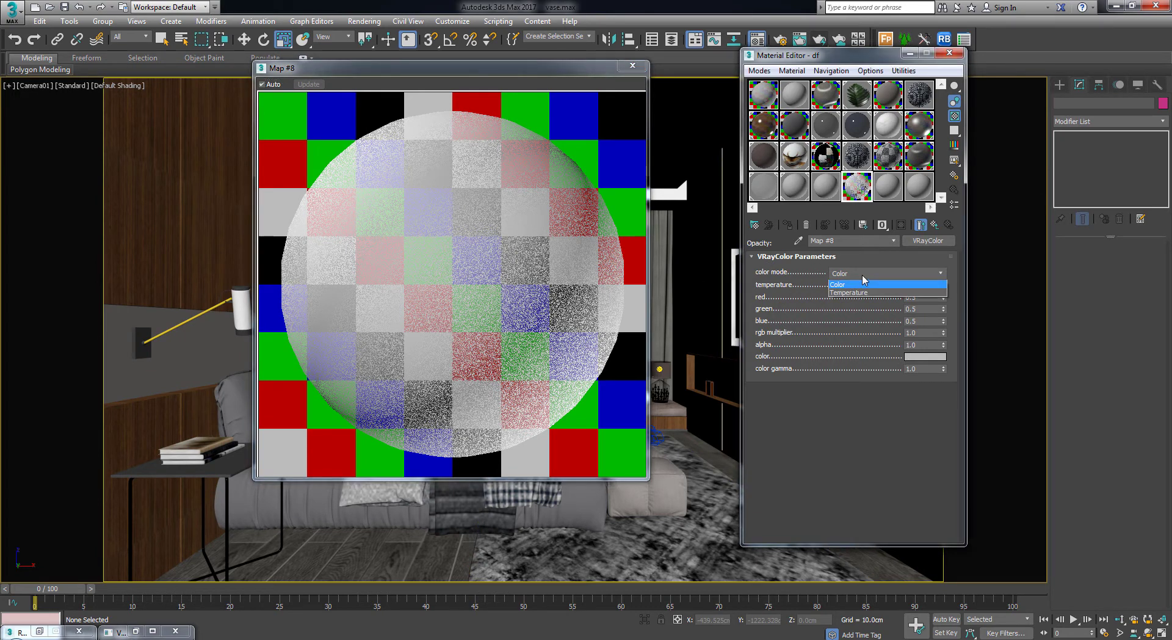
{"action": "left_click", "coordinate": [862, 285]}
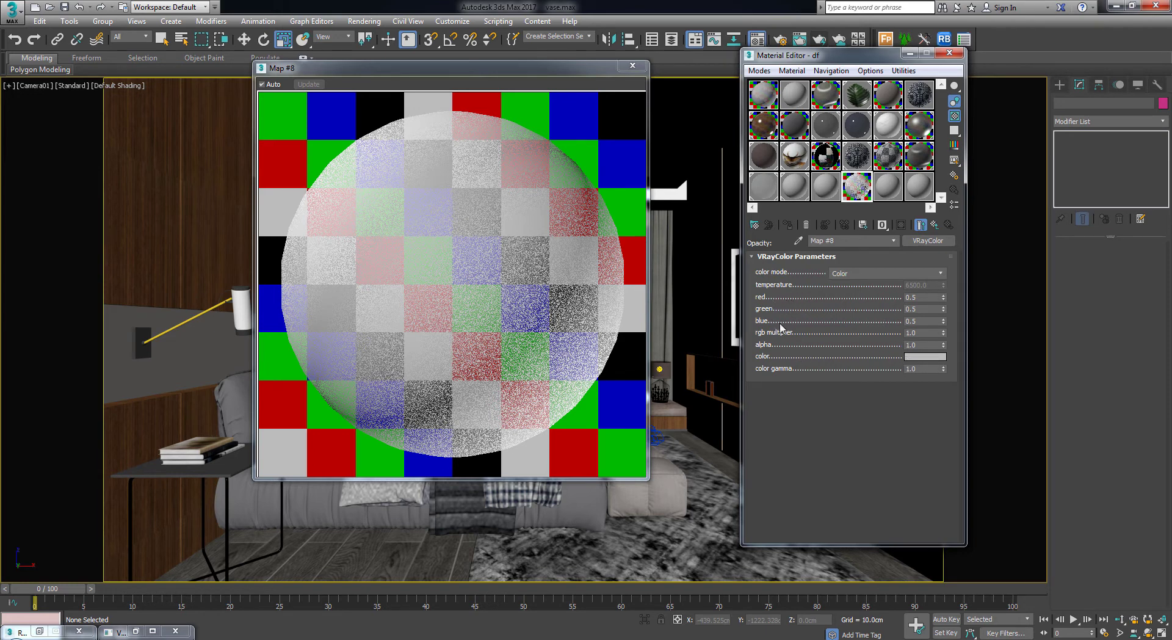
{"action": "left_click", "coordinate": [928, 356]}
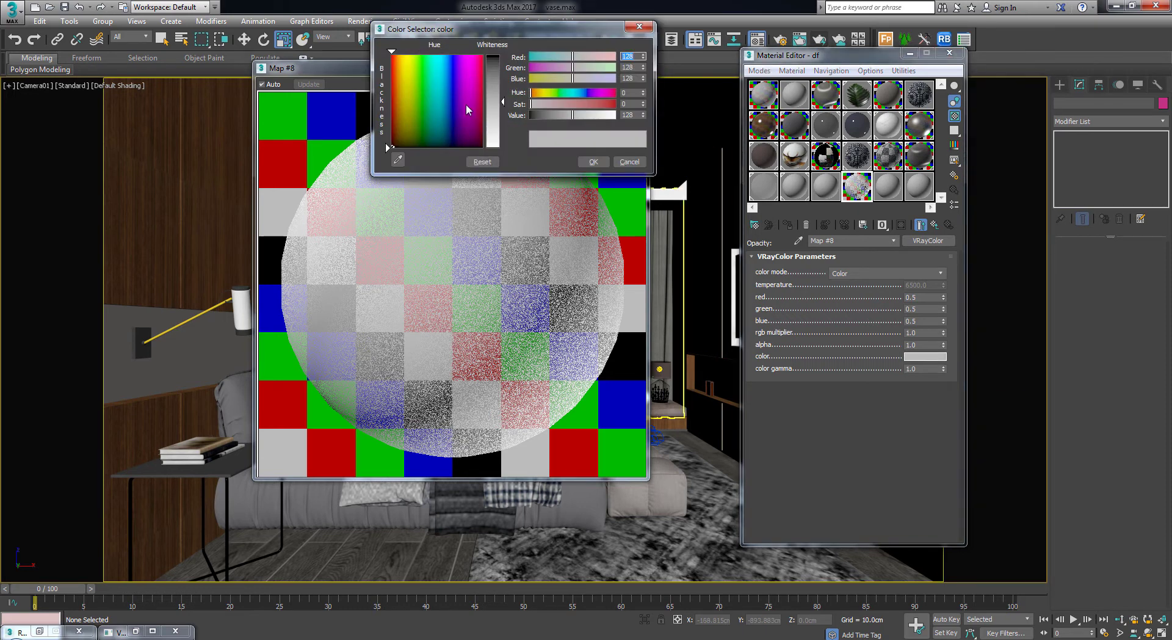
{"action": "left_click", "coordinate": [464, 86]}
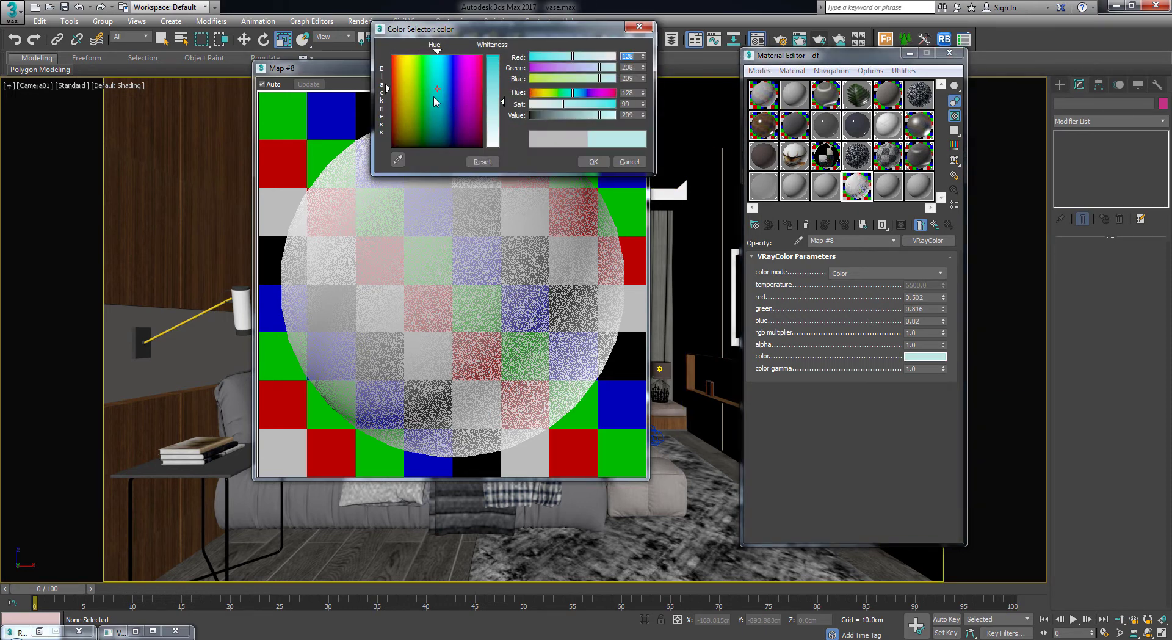
{"action": "left_click", "coordinate": [477, 84]}
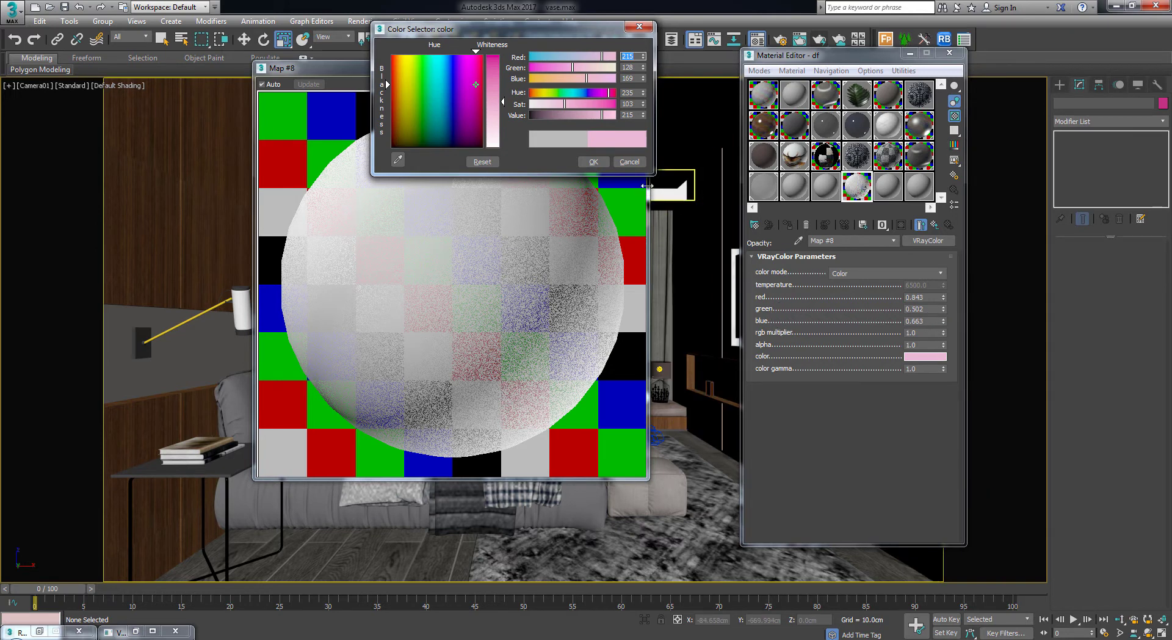
{"action": "left_click", "coordinate": [626, 163]}
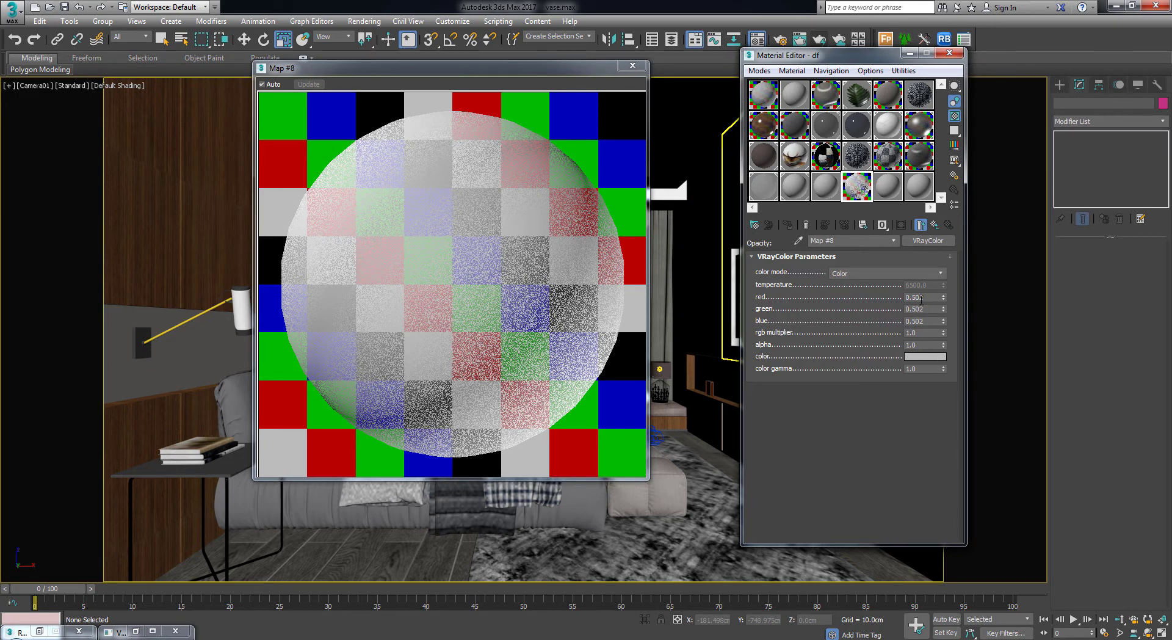
{"action": "left_click", "coordinate": [920, 356]}
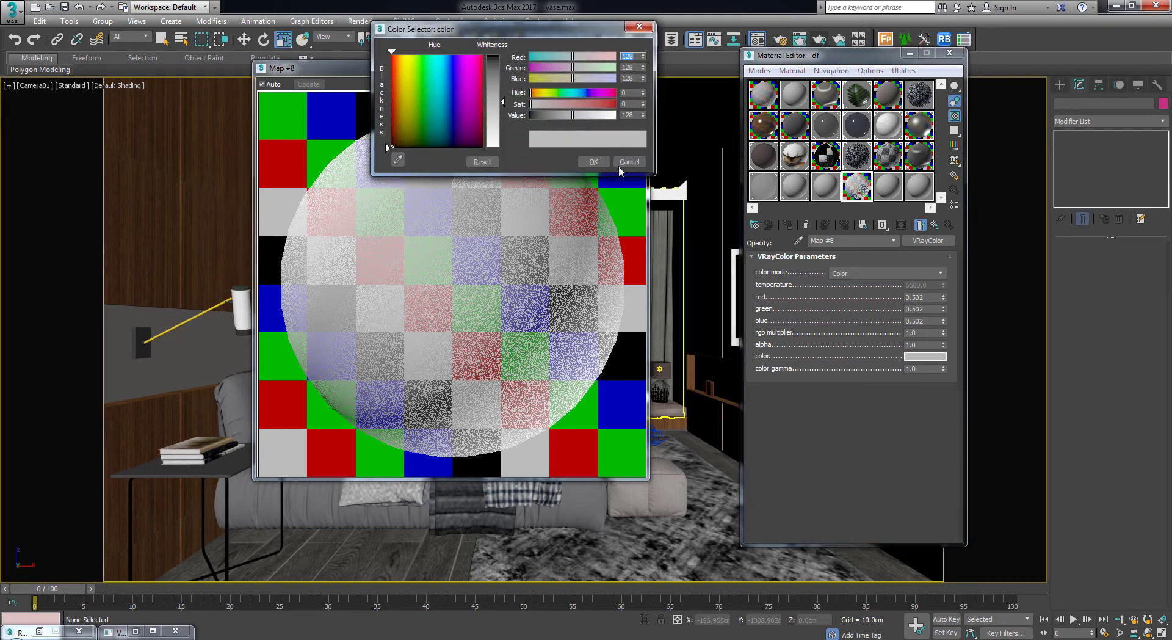
{"action": "left_click", "coordinate": [624, 163]}
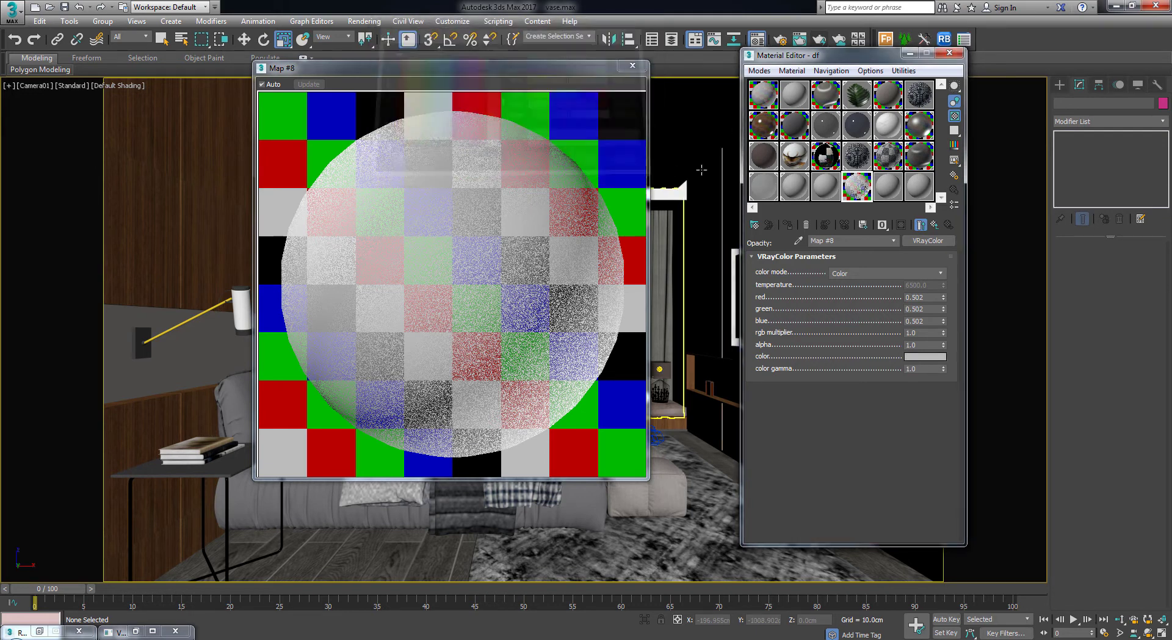
Return to two-sided Material #20 and set its translucency colour to dark grey RGB 25
{"action": "left_click", "coordinate": [934, 225]}
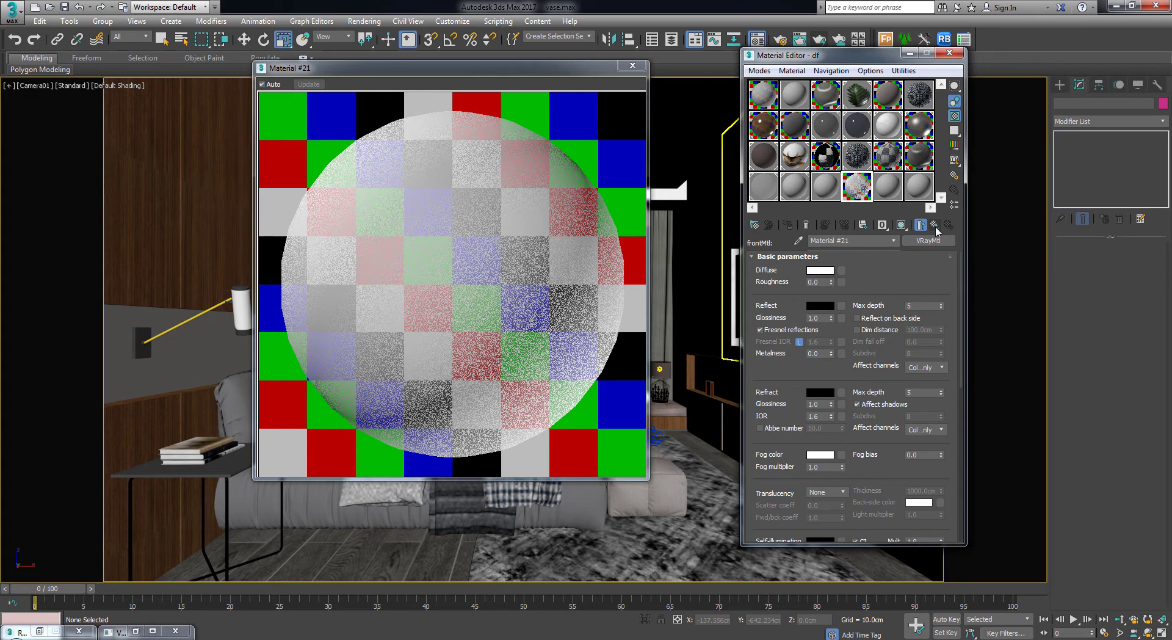
{"action": "scroll", "coordinate": [887, 249], "scroll_direction": "down", "scroll_amount": 2}
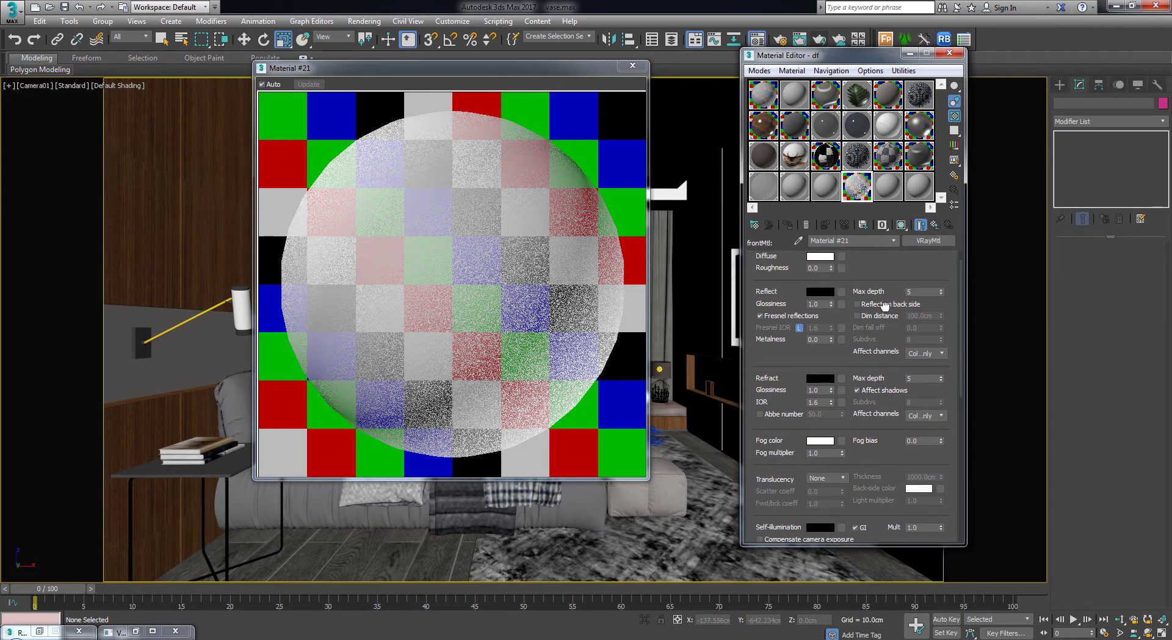
{"action": "scroll", "coordinate": [894, 251], "scroll_direction": "down", "scroll_amount": 1}
{"action": "left_click", "coordinate": [935, 225]}
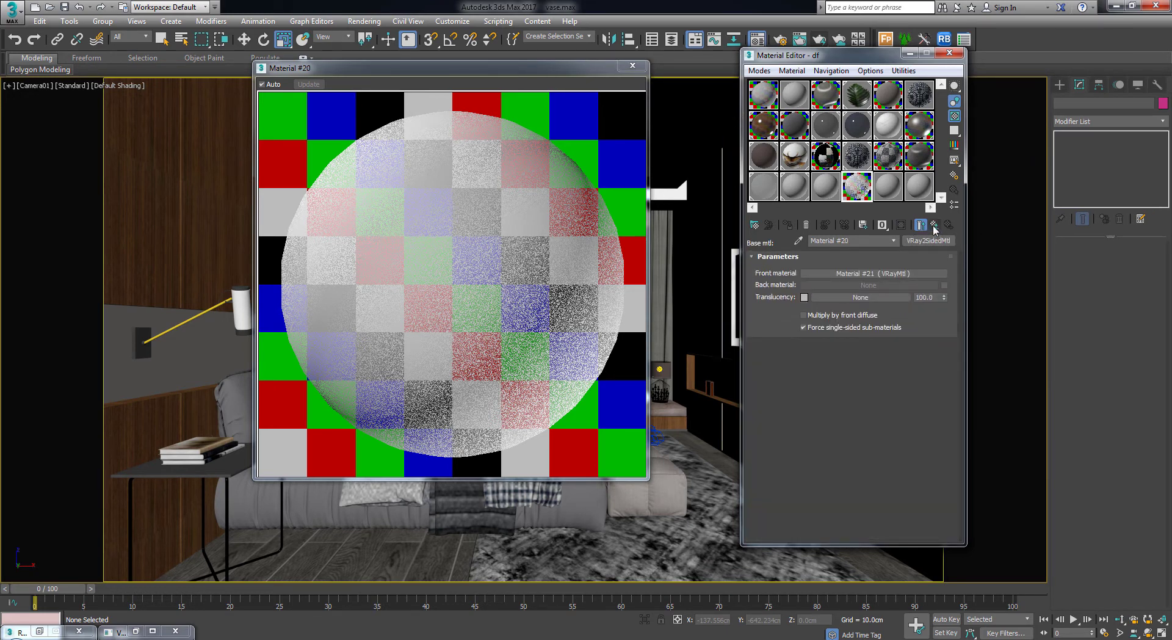
{"action": "left_click_drag", "start_coordinate": [850, 59], "coordinate": [836, 60]}
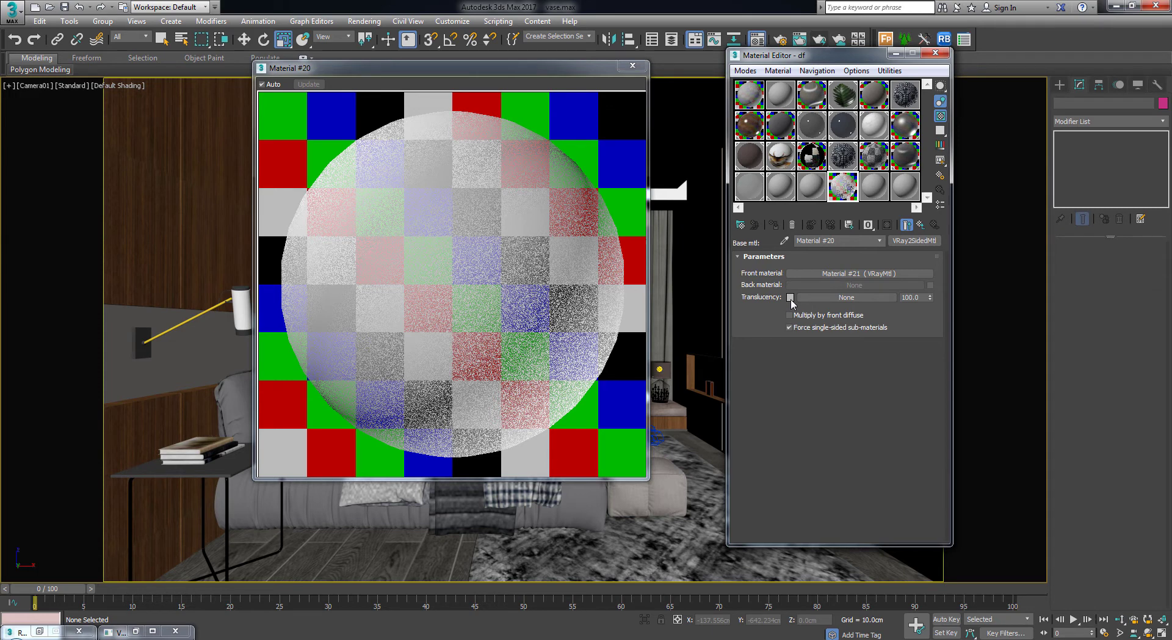
{"action": "left_click", "coordinate": [790, 298]}
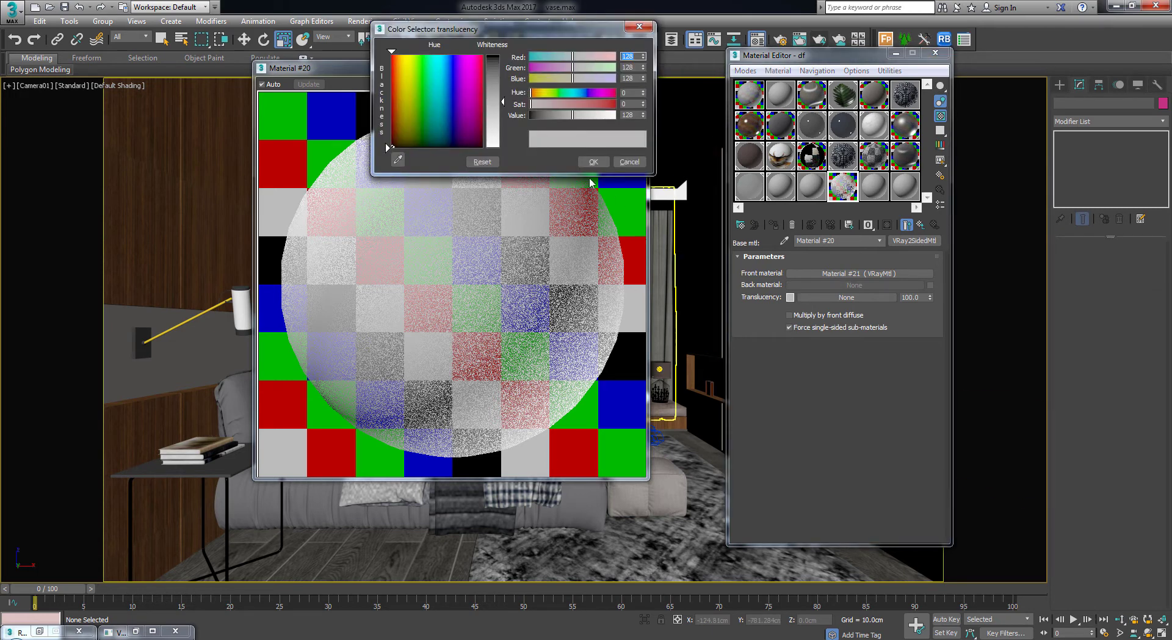
{"action": "left_click_drag", "start_coordinate": [505, 105], "coordinate": [503, 147]}
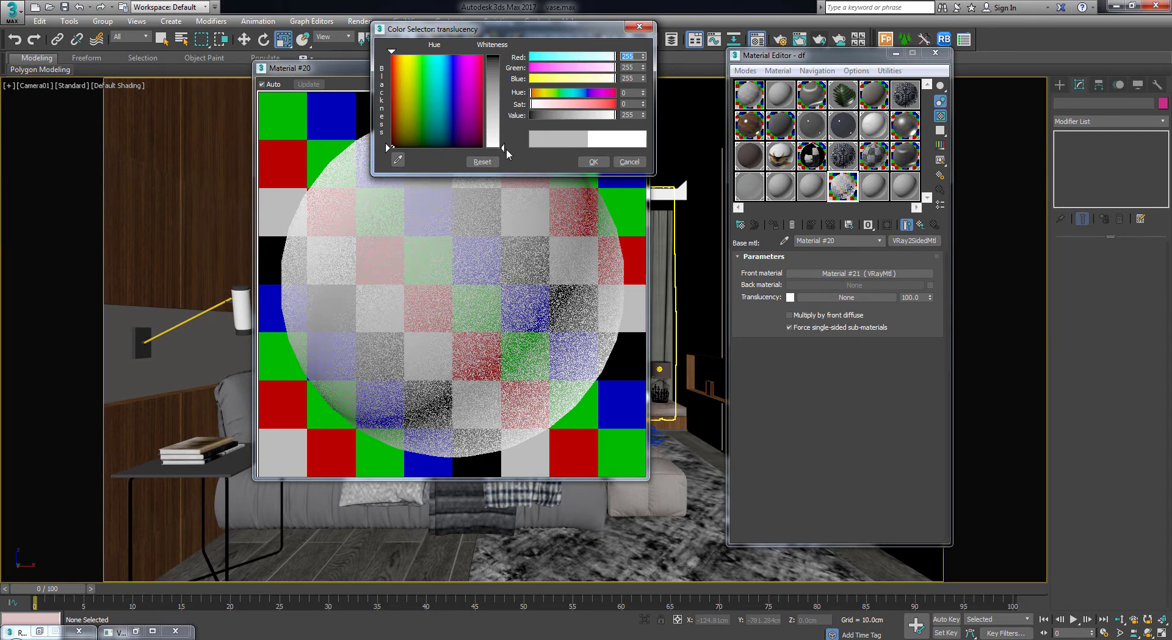
{"action": "left_click_drag", "start_coordinate": [504, 147], "coordinate": [503, 66]}
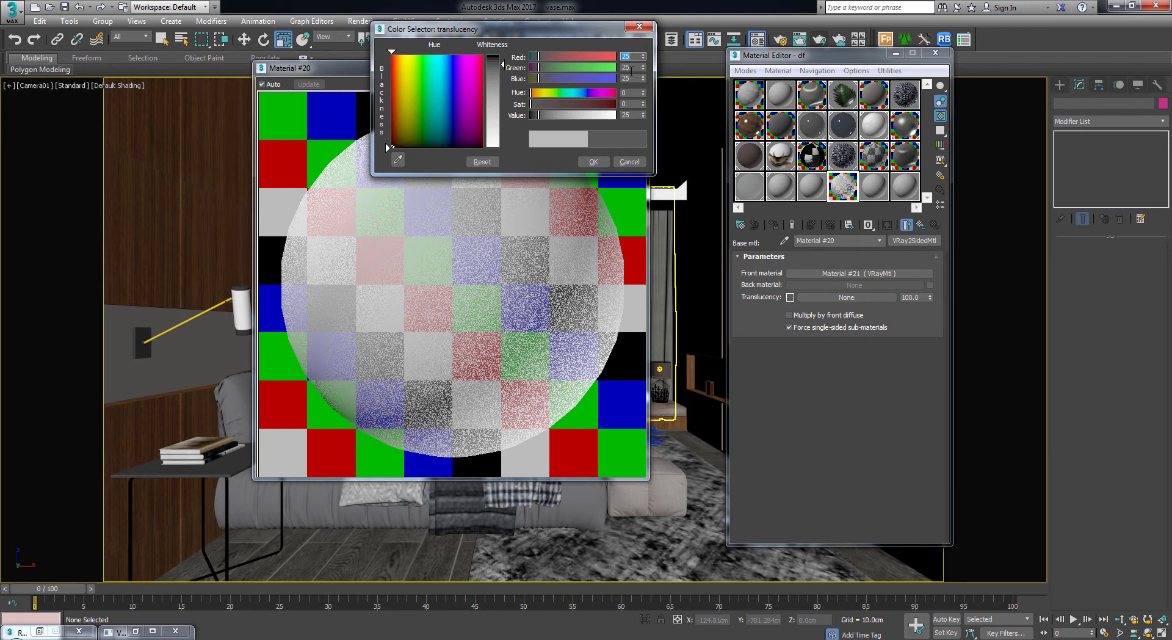
{"action": "left_click", "coordinate": [593, 162]}
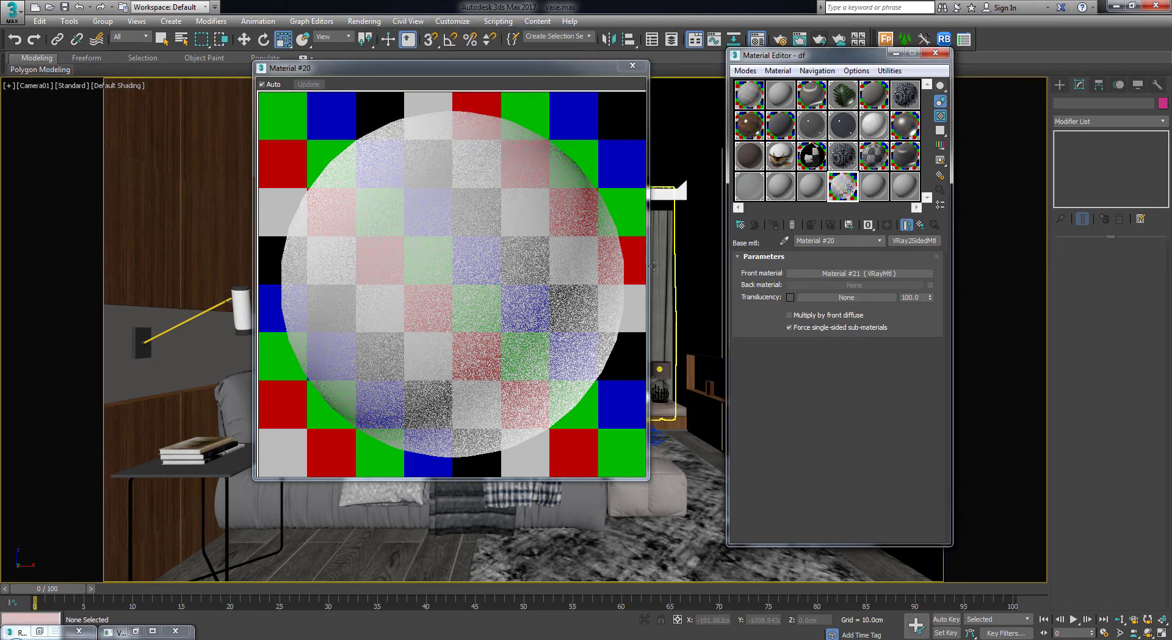
Back at the df override material, put a new VRayMtl (Material #22) into its GI slot
{"action": "left_click", "coordinate": [920, 226]}
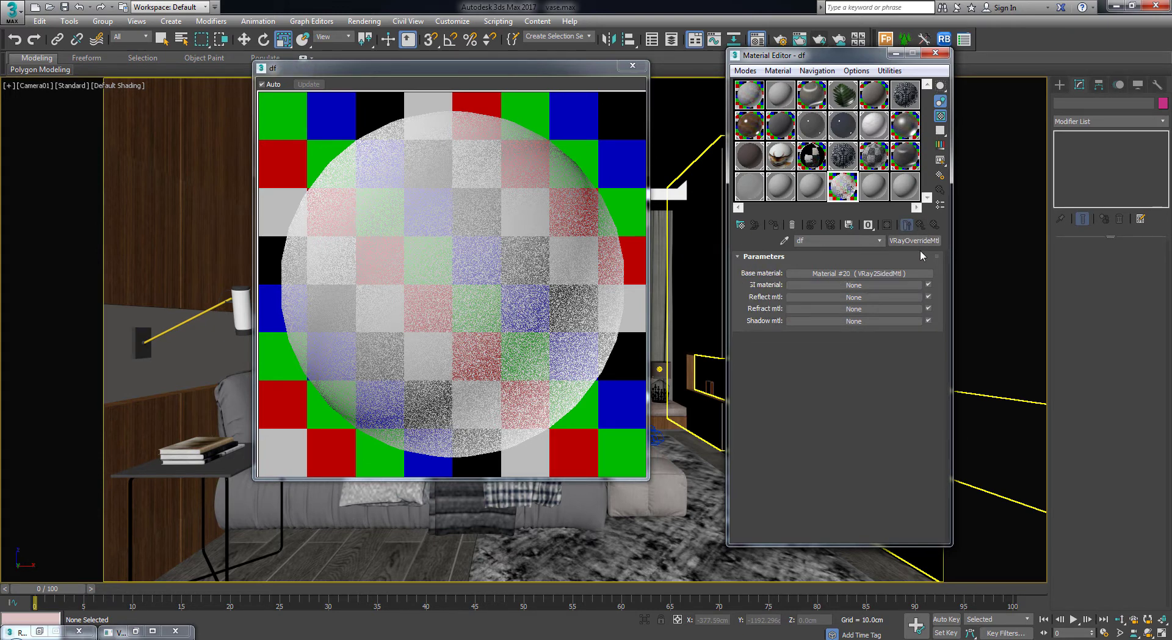
{"action": "left_click_drag", "start_coordinate": [855, 57], "coordinate": [856, 52]}
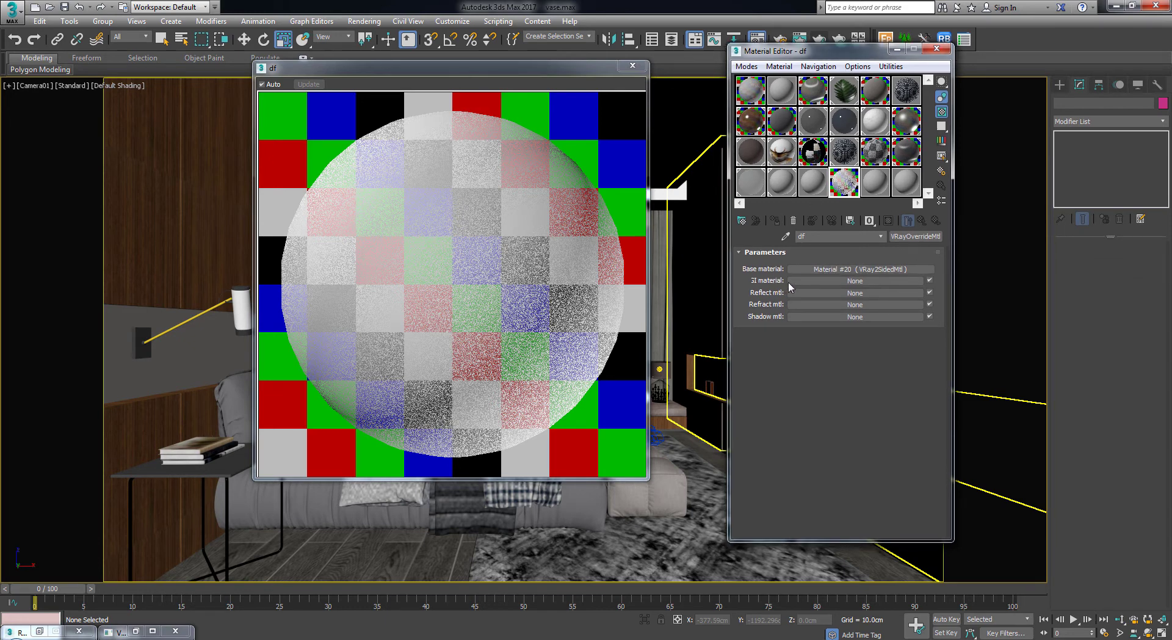
{"action": "left_click", "coordinate": [835, 281]}
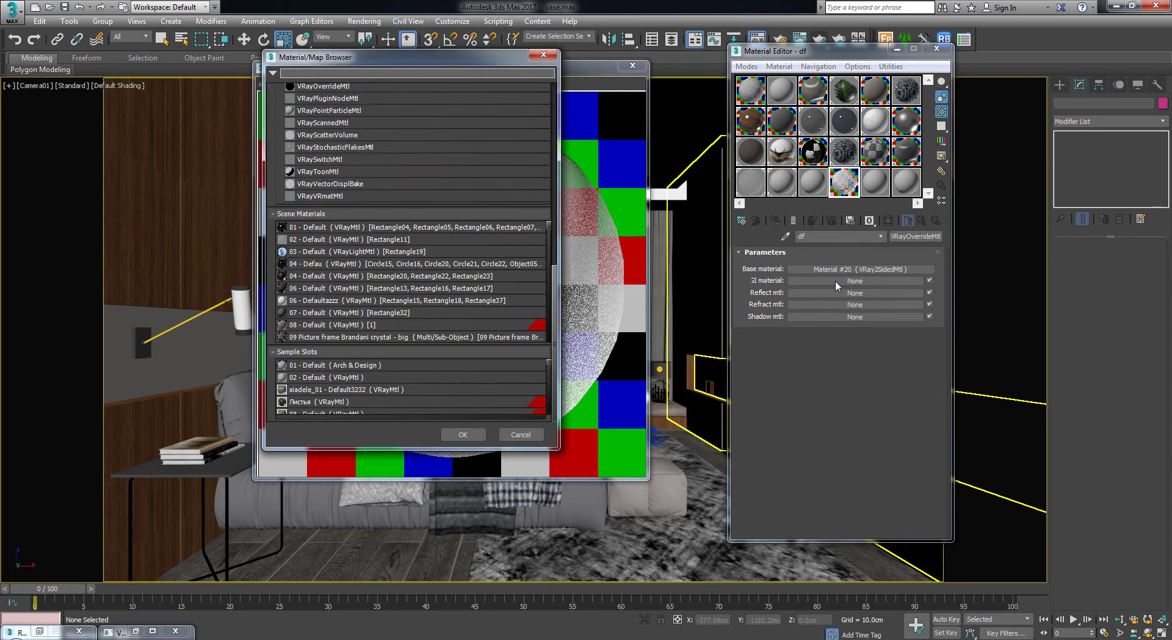
{"action": "left_click_drag", "start_coordinate": [442, 63], "coordinate": [670, 55]}
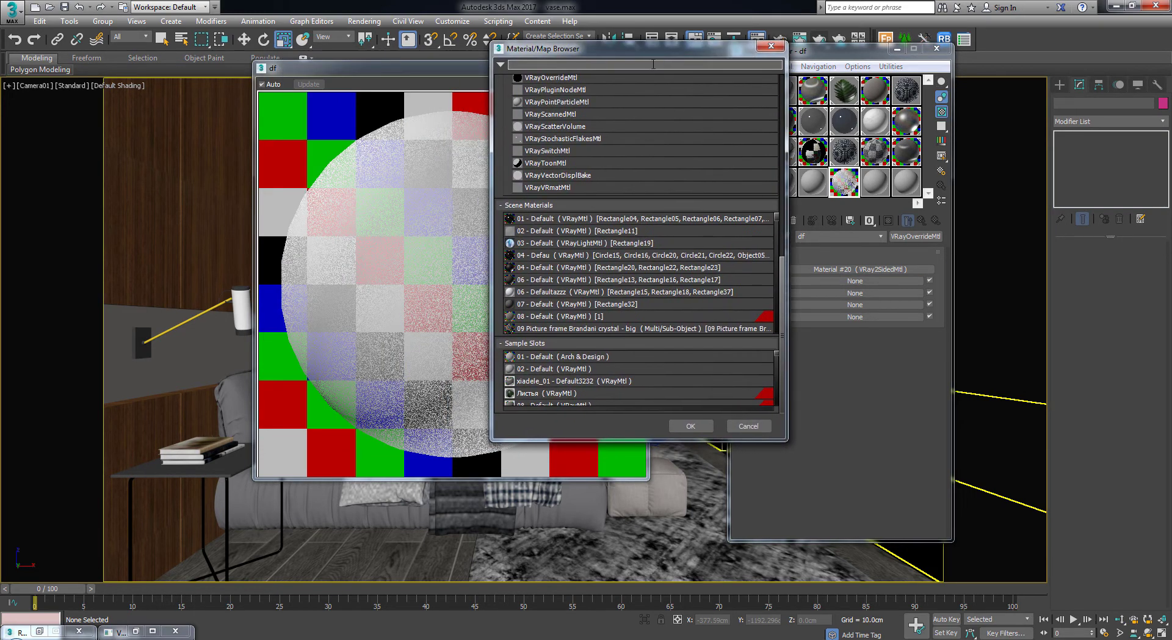
{"action": "left_click", "coordinate": [591, 139]}
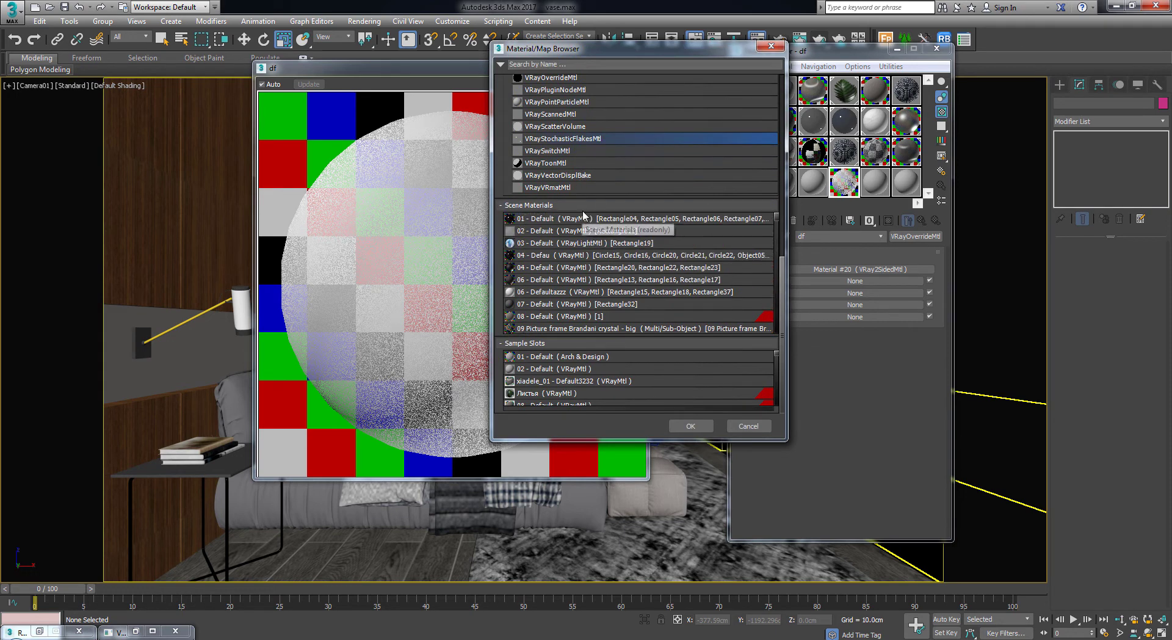
{"action": "scroll", "coordinate": [575, 109], "scroll_direction": "up", "scroll_amount": 3}
{"action": "scroll", "coordinate": [574, 128], "scroll_direction": "up", "scroll_amount": 3}
{"action": "scroll", "coordinate": [574, 128], "scroll_direction": "up", "scroll_amount": 1}
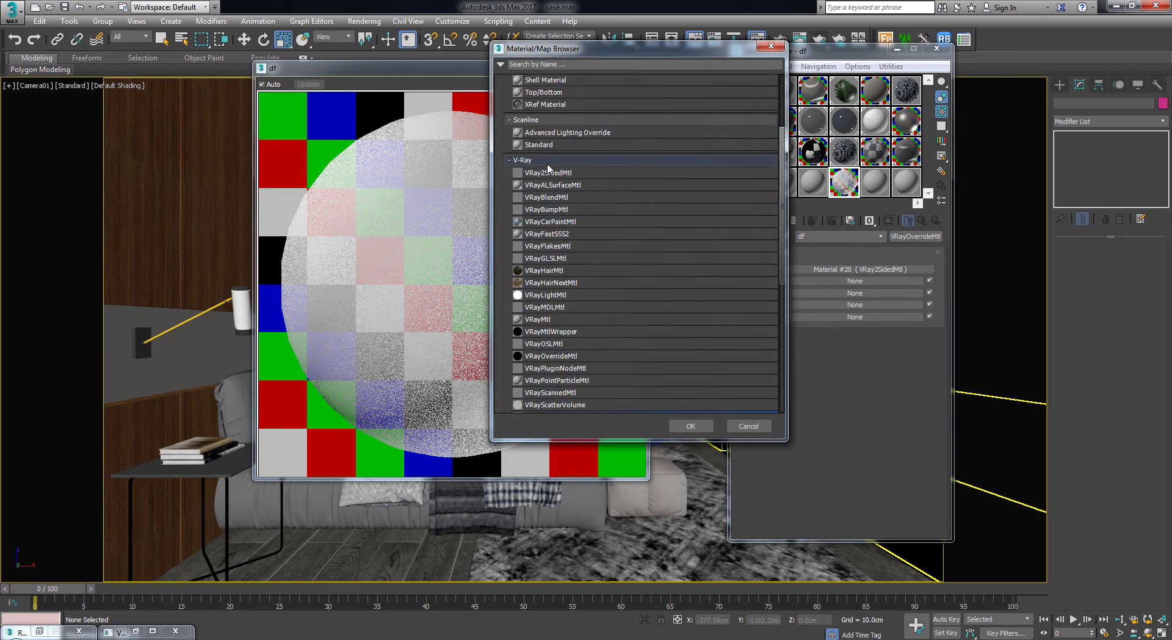
{"action": "scroll", "coordinate": [568, 269], "scroll_direction": "up", "scroll_amount": 1}
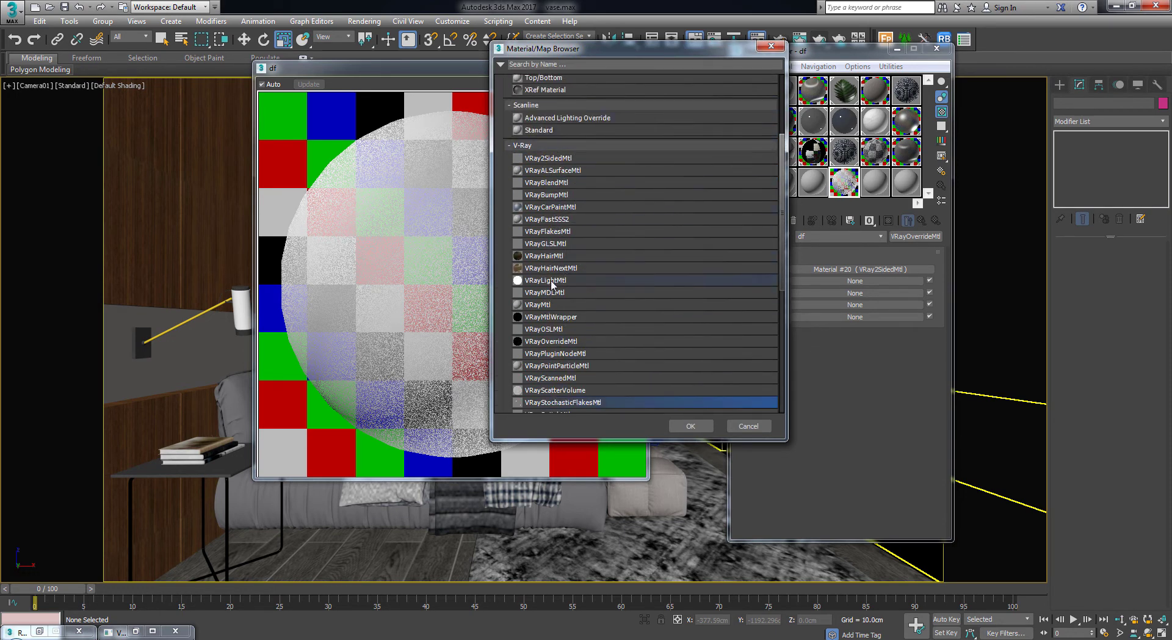
{"action": "left_click", "coordinate": [549, 304]}
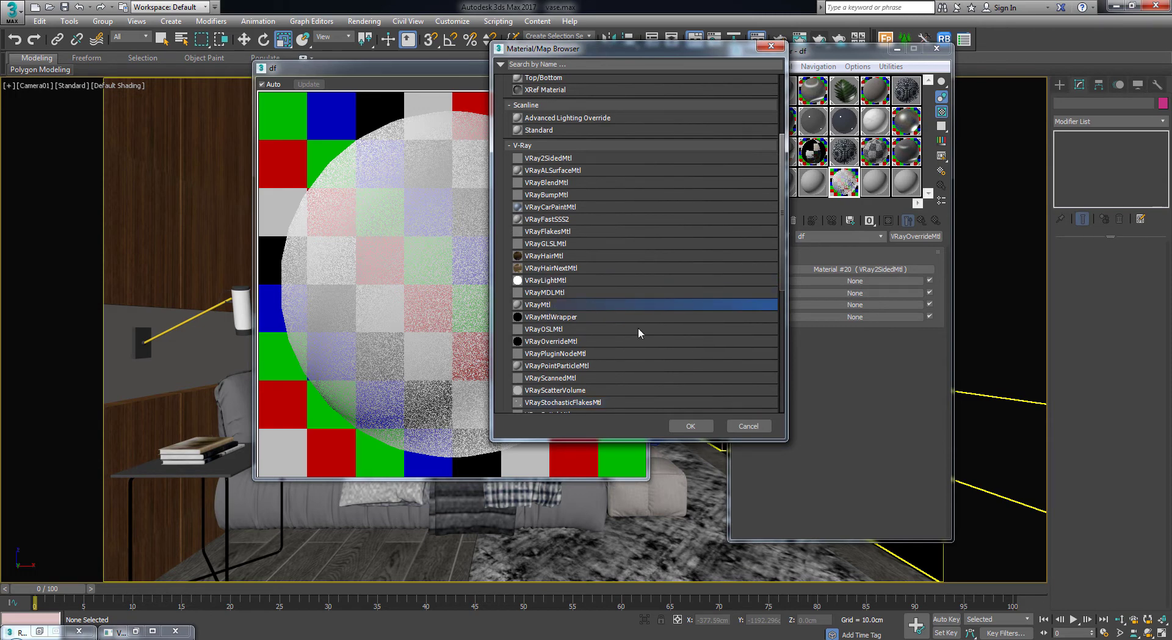
{"action": "left_click", "coordinate": [677, 426]}
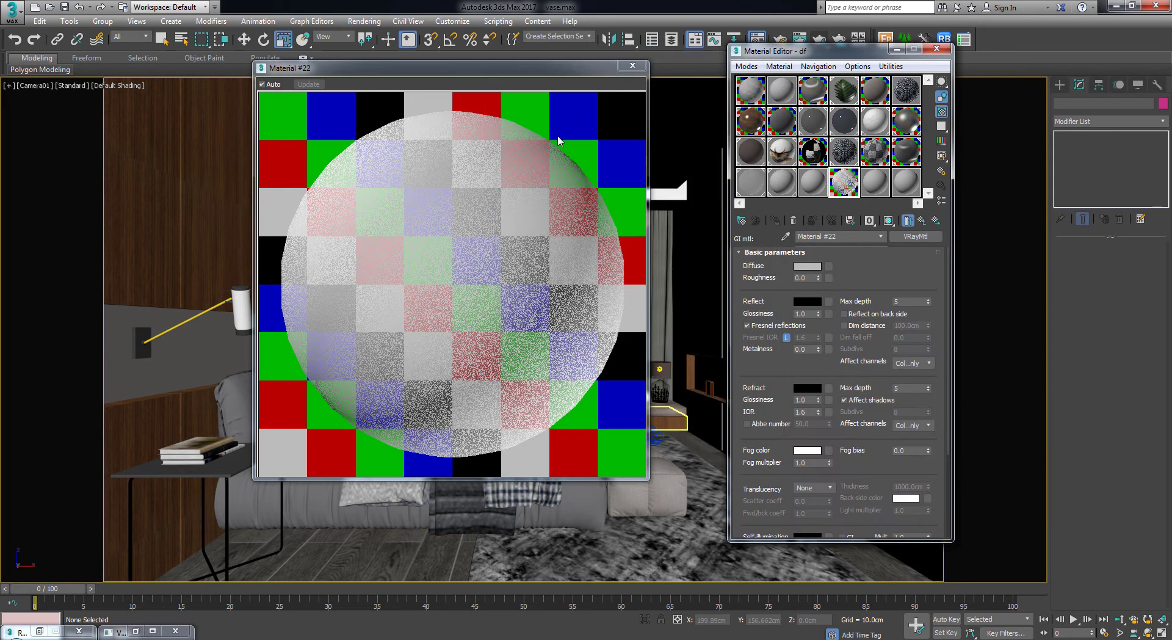
Set Material #22's diffuse colour to pure white (Value 255)
{"action": "left_click_drag", "start_coordinate": [573, 72], "coordinate": [637, 58]}
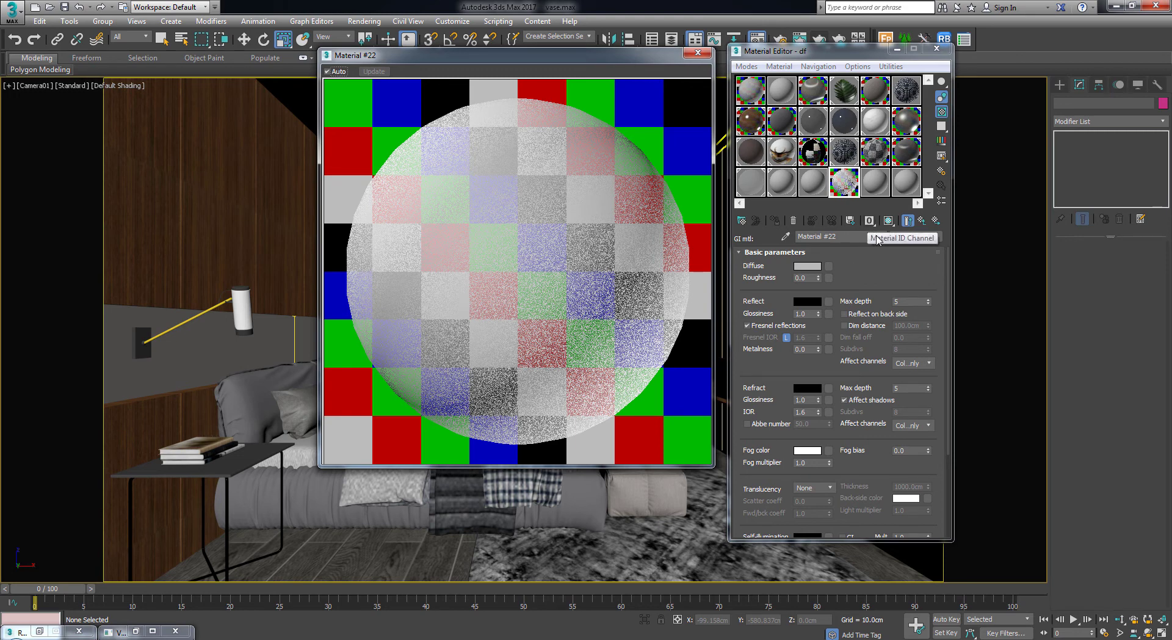
{"action": "left_click", "coordinate": [818, 269]}
{"action": "left_click_drag", "start_coordinate": [494, 108], "coordinate": [495, 148]}
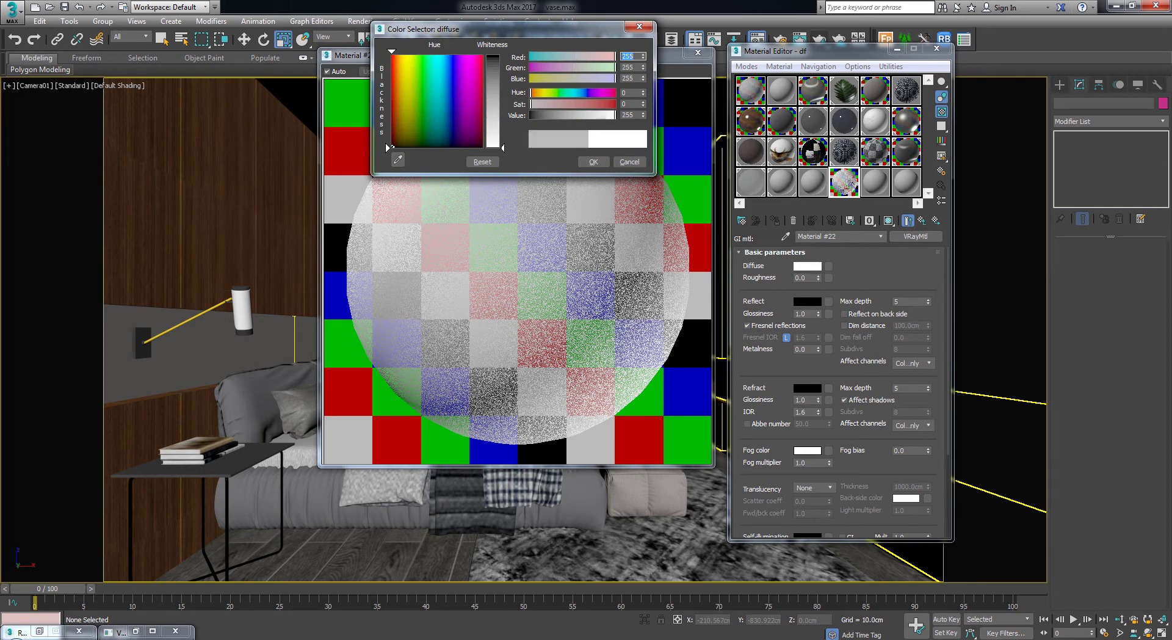
{"action": "left_click", "coordinate": [593, 162]}
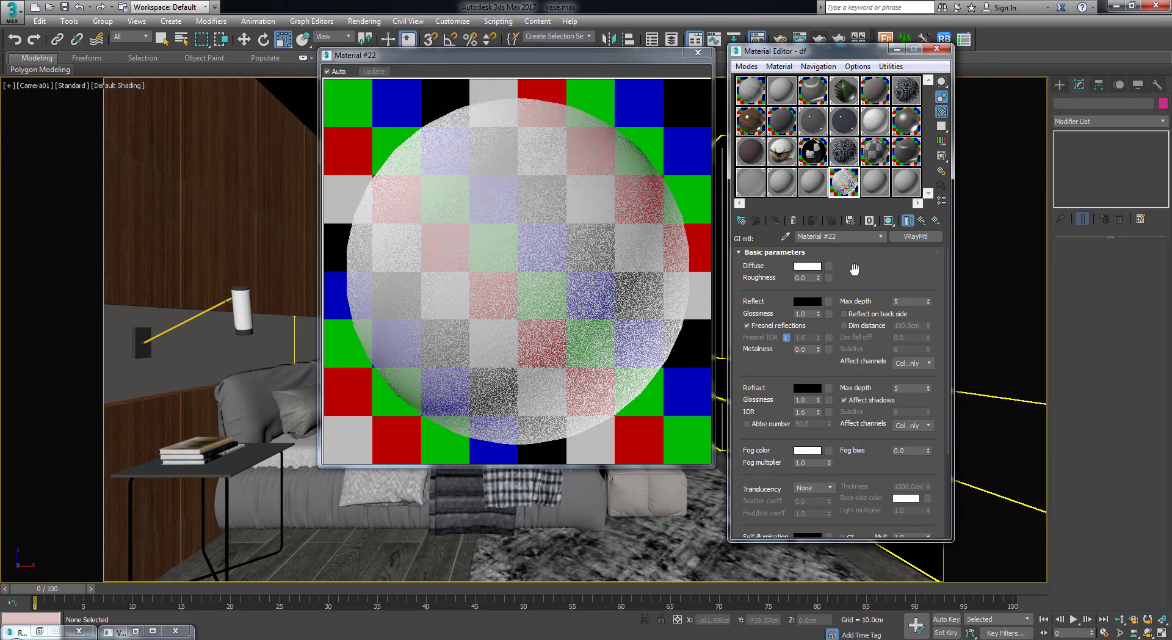
Switch Material #22's BRDF from Microfacet GTR to Blinn and expand its Maps rollout
{"action": "scroll", "coordinate": [864, 293], "scroll_direction": "down", "scroll_amount": 1}
{"action": "scroll", "coordinate": [864, 342], "scroll_direction": "down", "scroll_amount": 1}
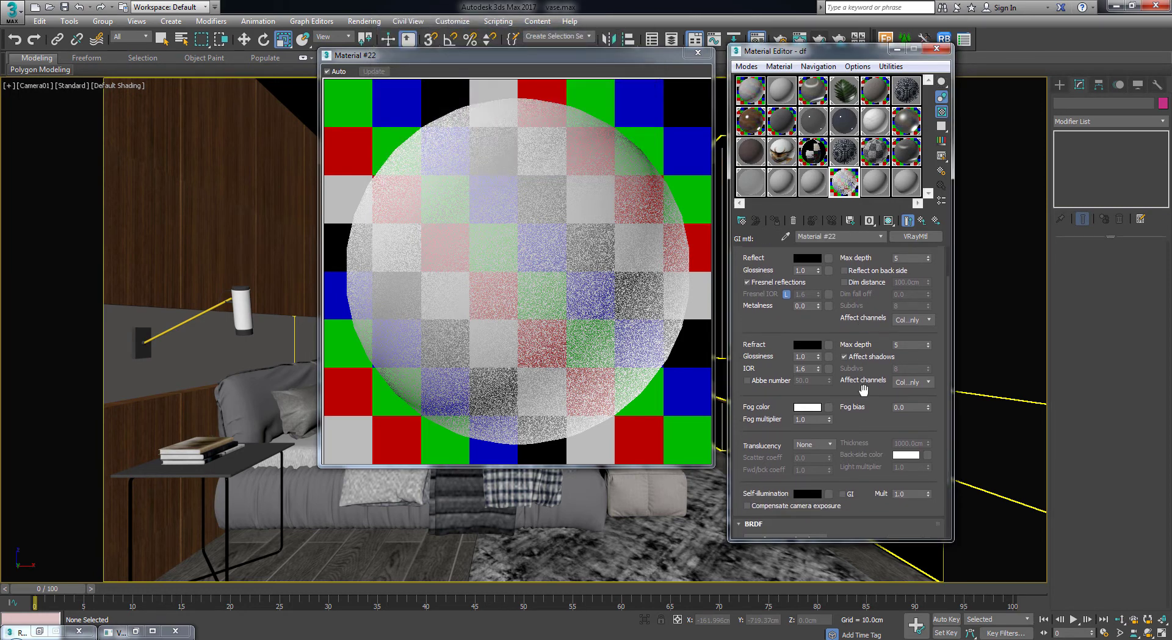
{"action": "scroll", "coordinate": [864, 366], "scroll_direction": "down", "scroll_amount": 3}
{"action": "scroll", "coordinate": [862, 318], "scroll_direction": "down", "scroll_amount": 1}
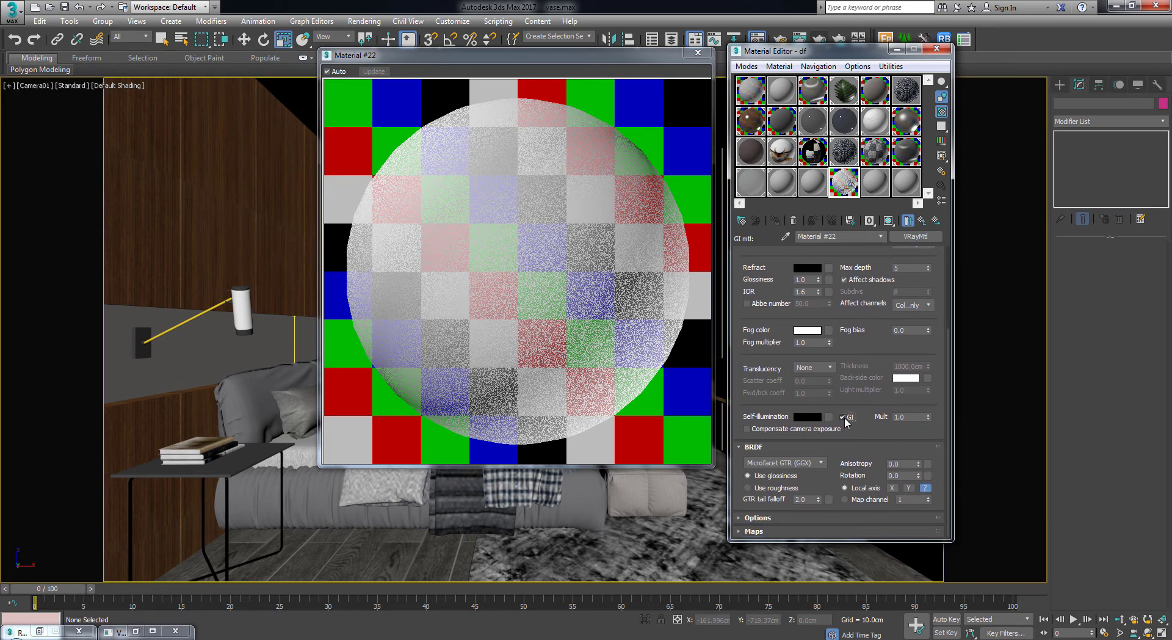
{"action": "left_click", "coordinate": [776, 465]}
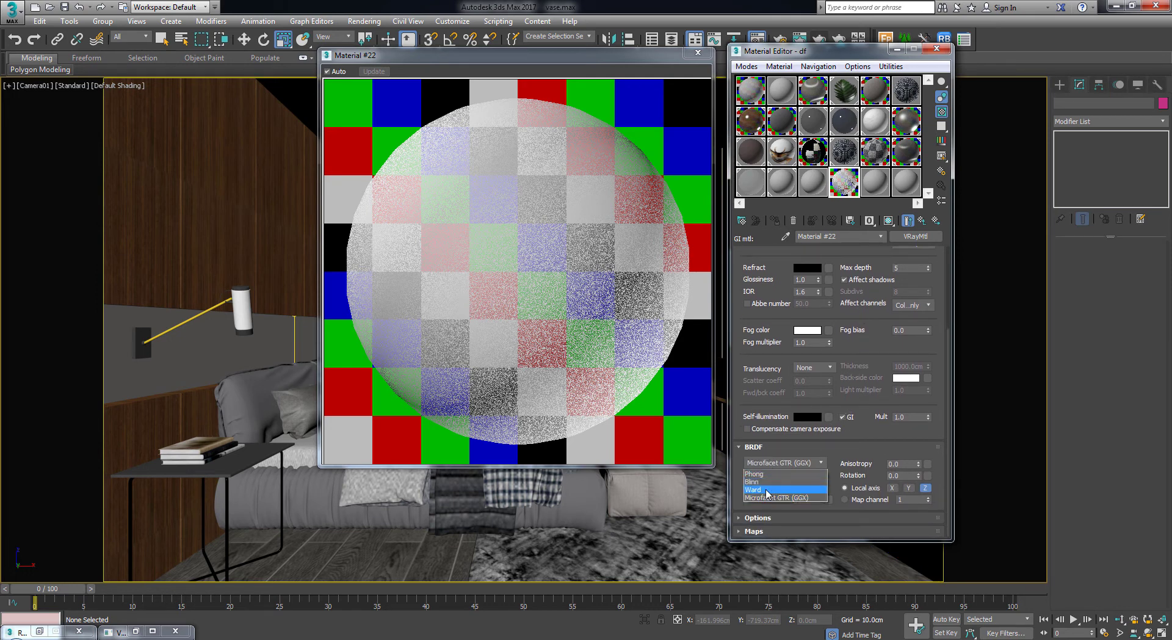
{"action": "left_click", "coordinate": [763, 482]}
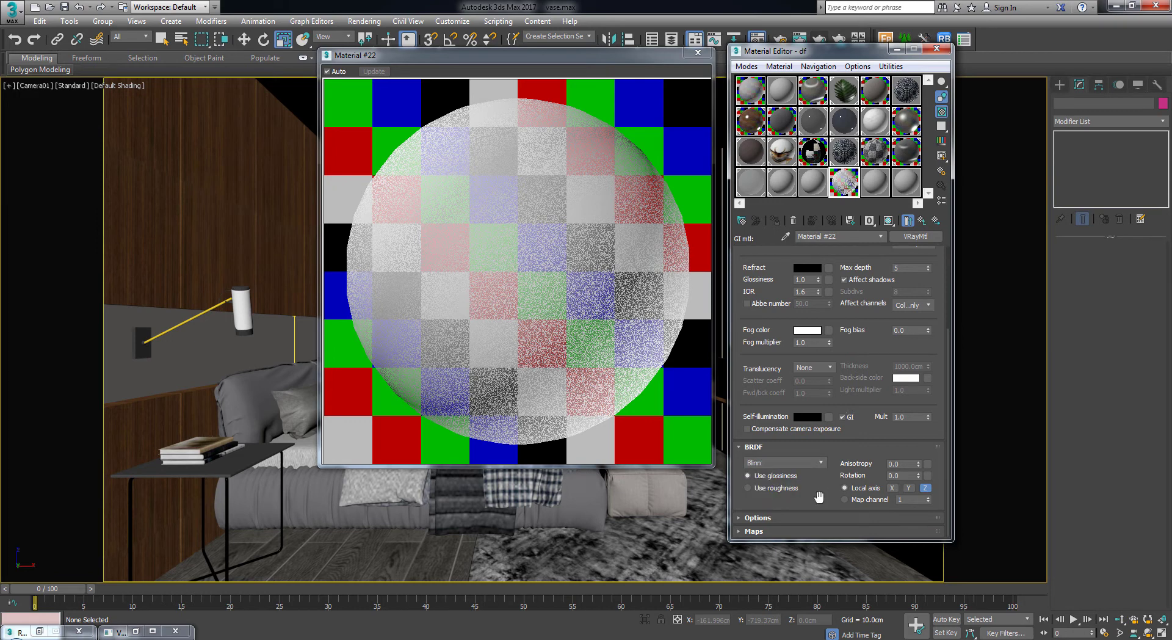
{"action": "left_click", "coordinate": [778, 531]}
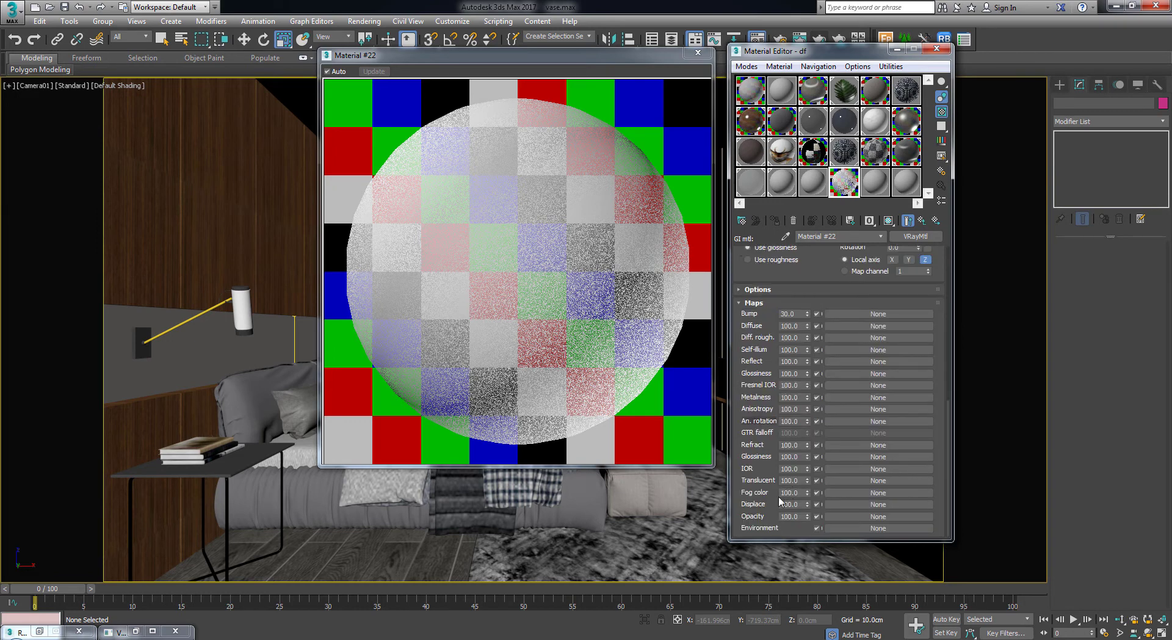
Add a VRayColor map to Material #22's opacity channel
{"action": "left_click", "coordinate": [839, 516]}
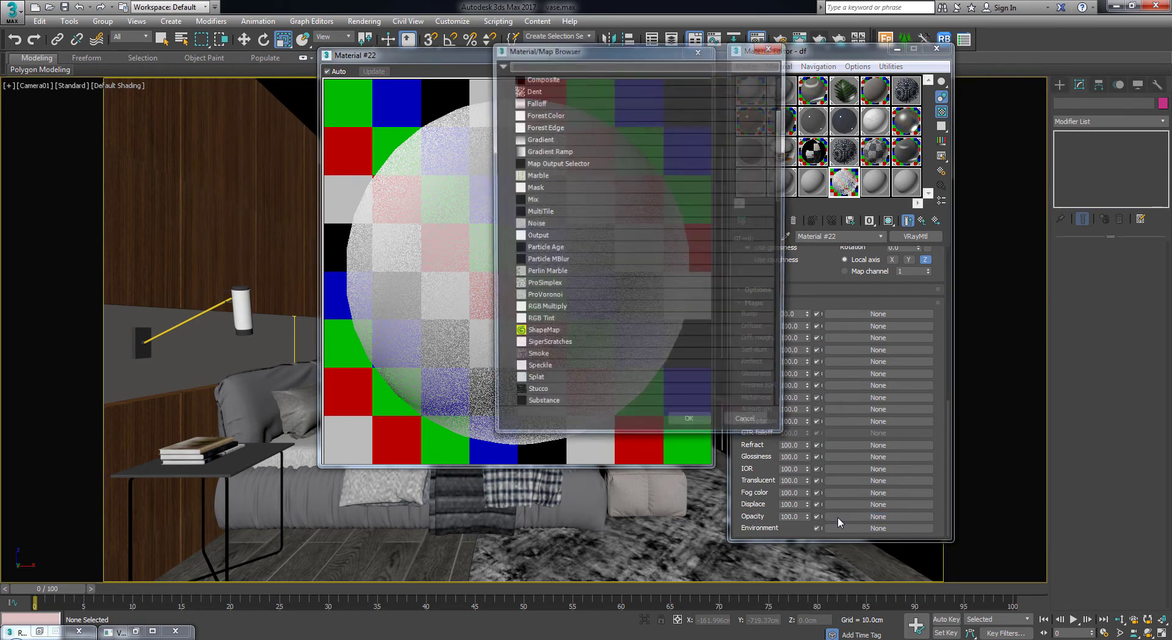
{"action": "scroll", "coordinate": [588, 298], "scroll_direction": "down", "scroll_amount": 2}
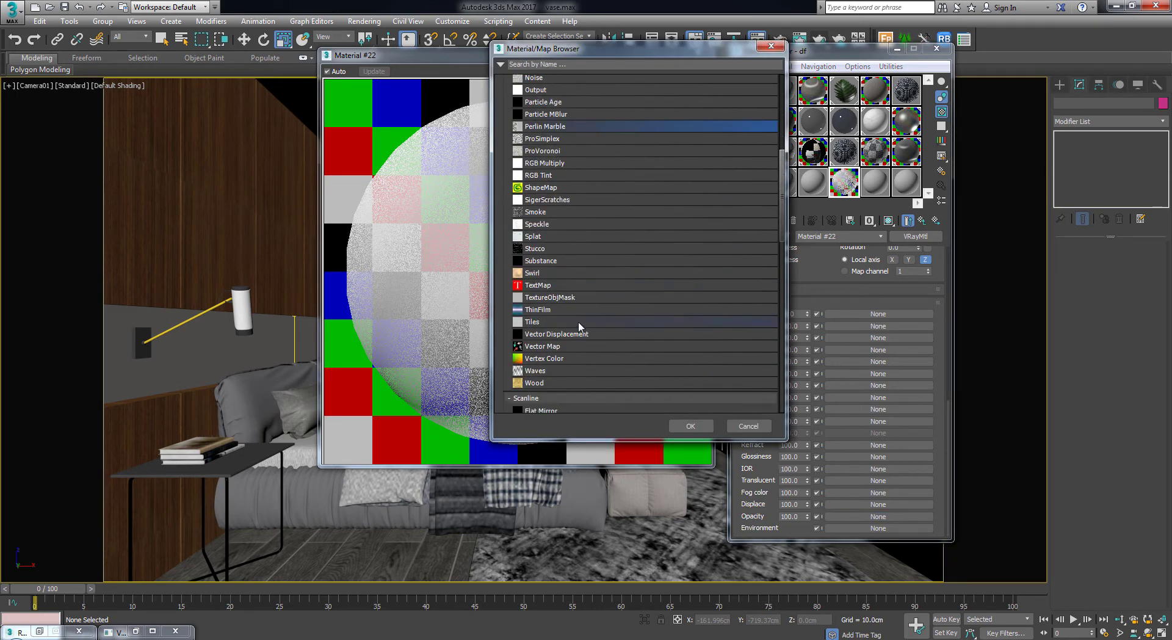
{"action": "scroll", "coordinate": [580, 312], "scroll_direction": "down", "scroll_amount": 3}
{"action": "scroll", "coordinate": [577, 321], "scroll_direction": "down", "scroll_amount": 3}
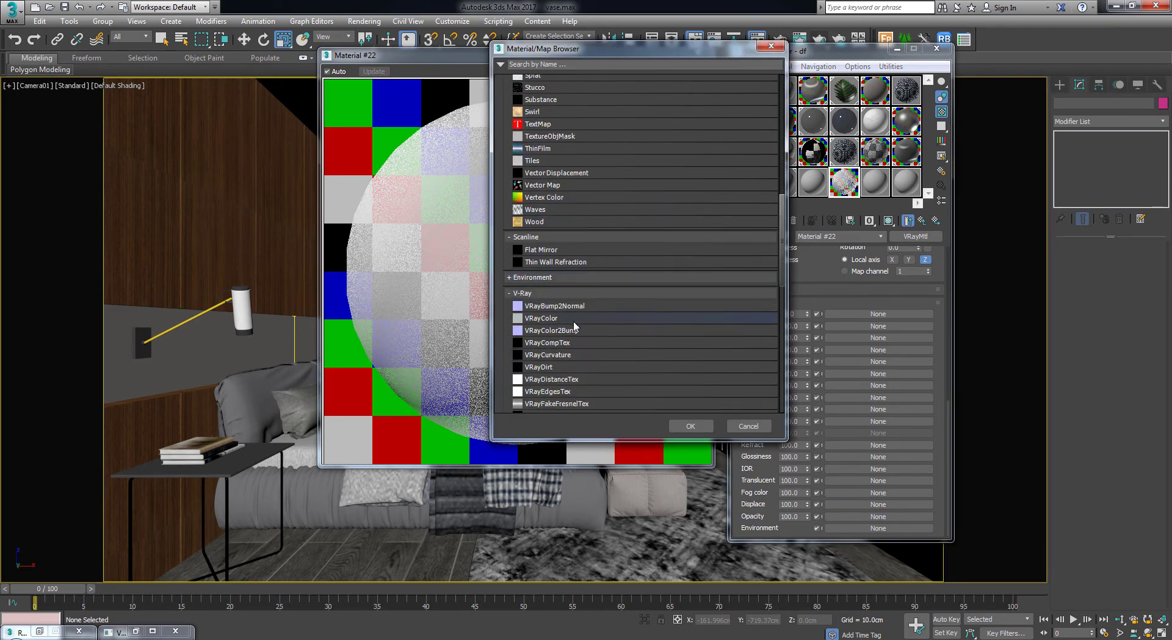
{"action": "left_click", "coordinate": [560, 322]}
{"action": "left_click", "coordinate": [691, 423]}
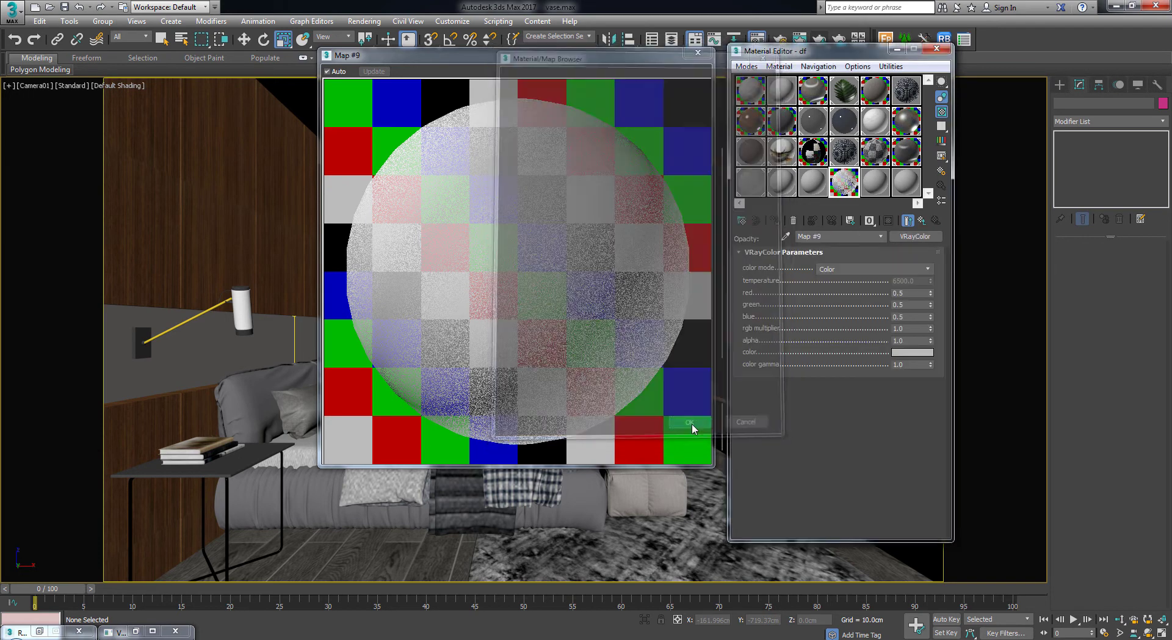
Make the VRayColor map pure black (RGB 0) and return to the df override material
{"action": "left_click", "coordinate": [903, 353]}
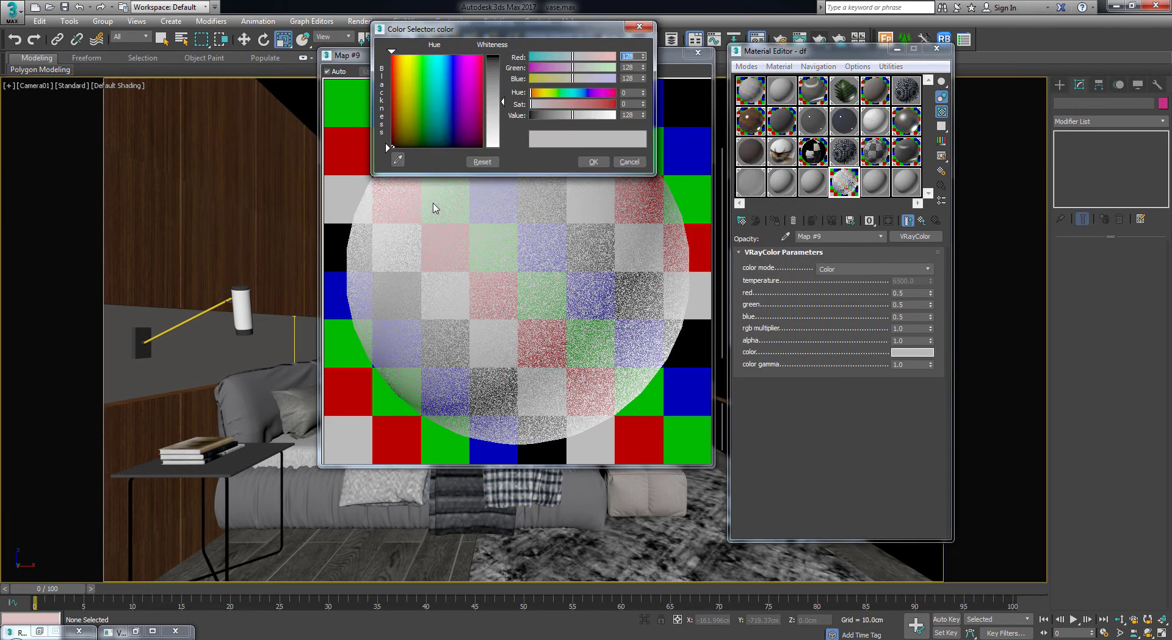
{"action": "left_click_drag", "start_coordinate": [496, 108], "coordinate": [498, 54]}
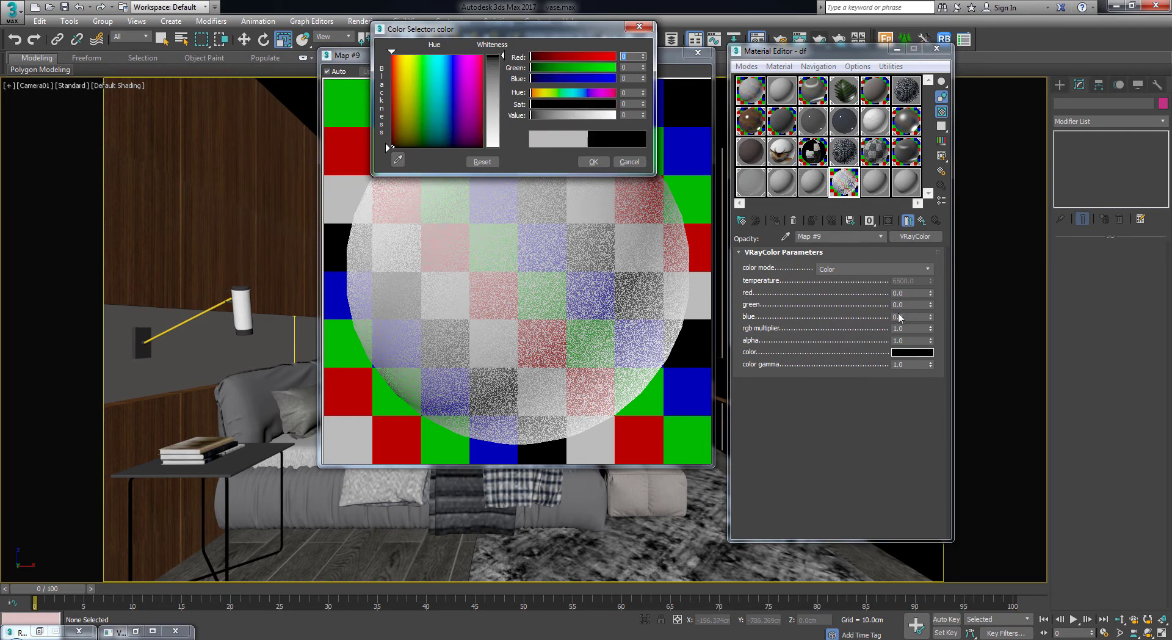
{"action": "left_click", "coordinate": [594, 162]}
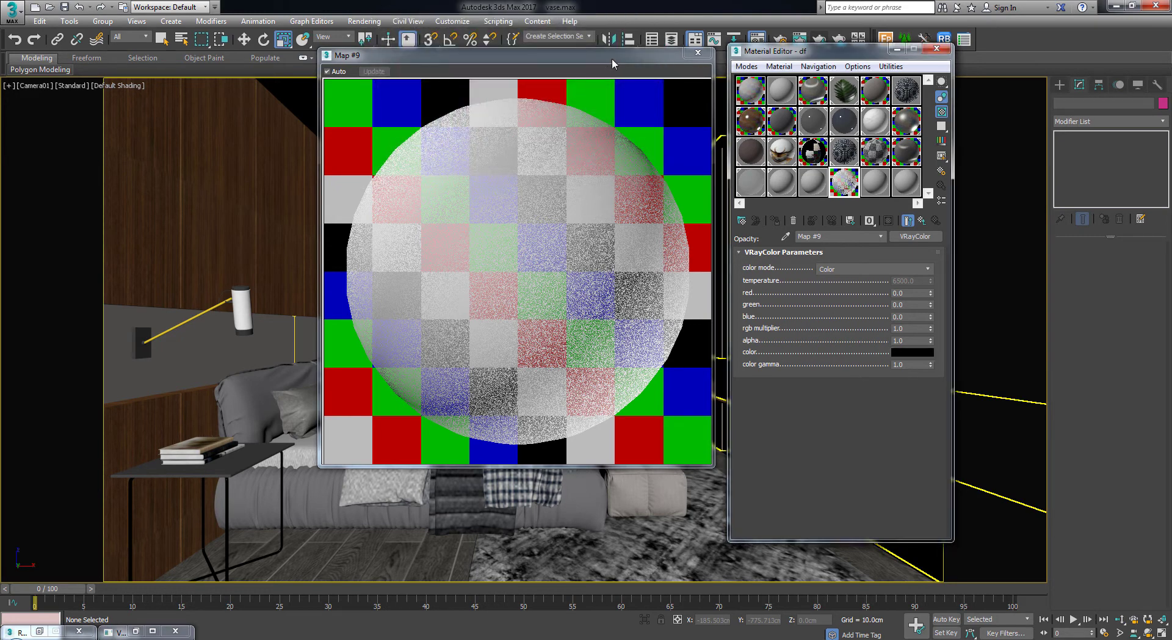
{"action": "left_click_drag", "start_coordinate": [612, 57], "coordinate": [585, 65]}
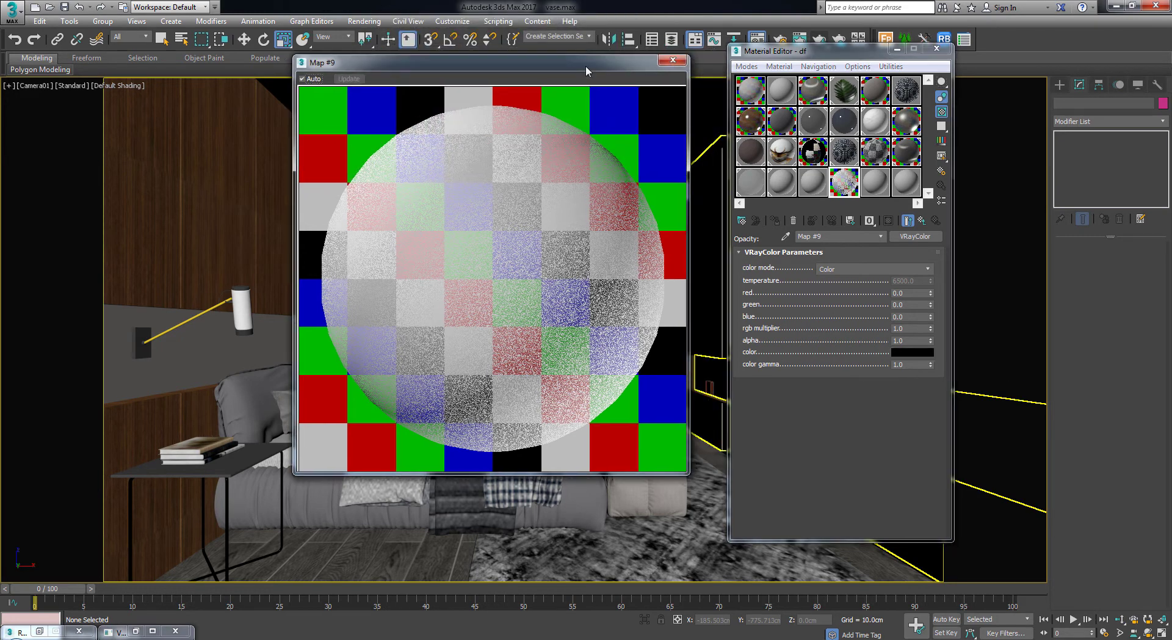
{"action": "left_click", "coordinate": [921, 222]}
{"action": "left_click", "coordinate": [920, 221]}
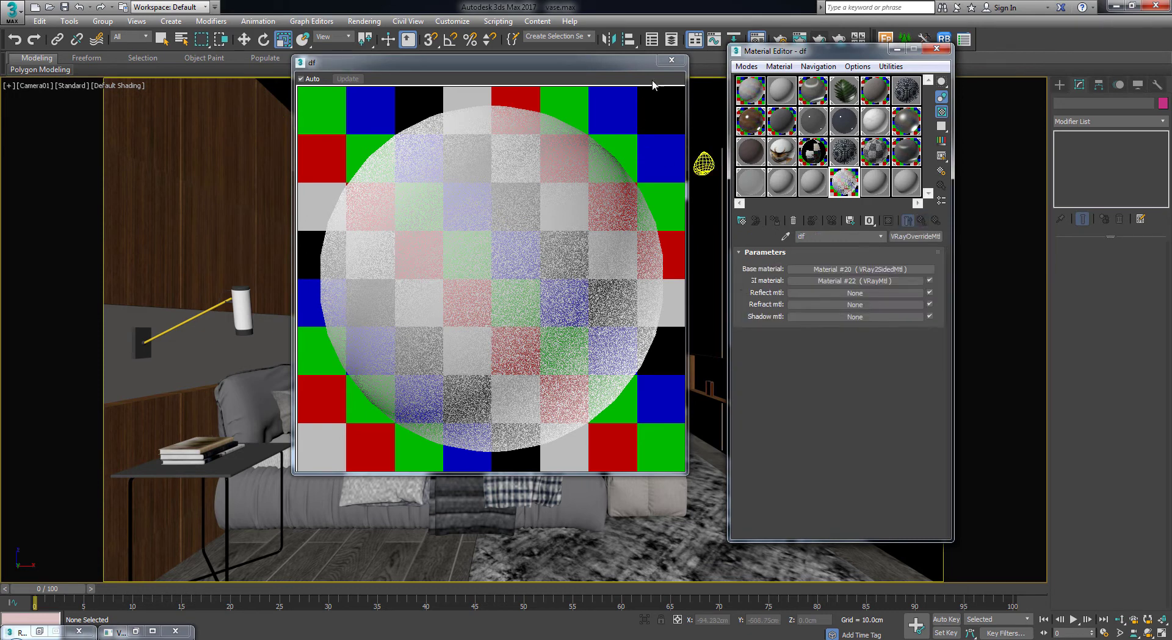
Assign the df material to the sheer curtain in front of the window
{"action": "left_click", "coordinate": [672, 60]}
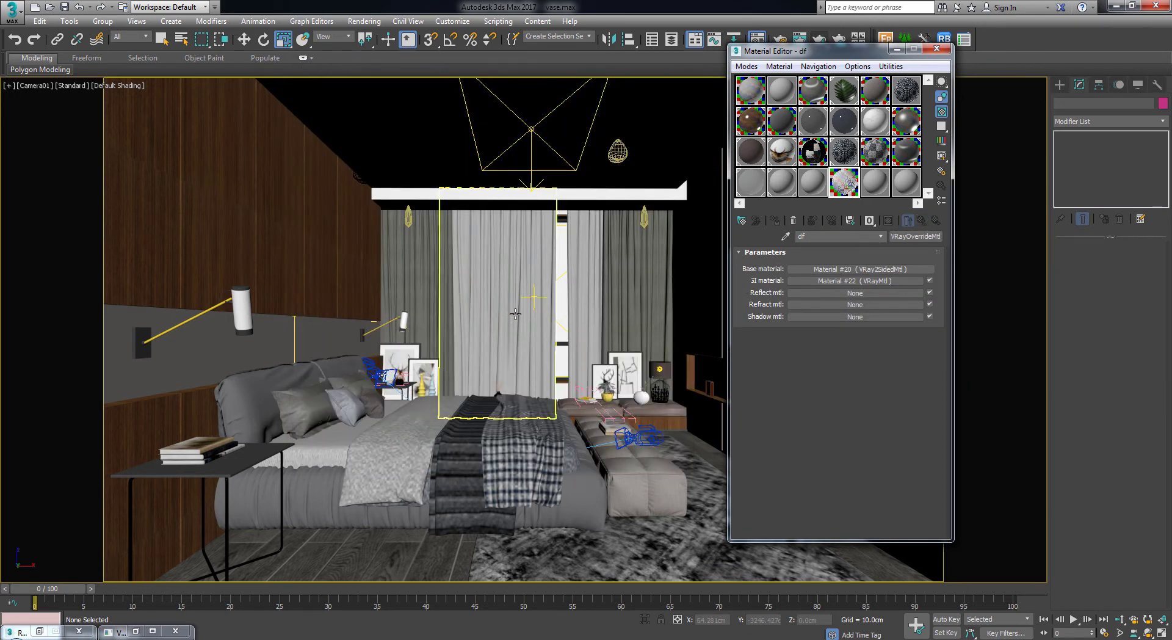
{"action": "left_click", "coordinate": [514, 314]}
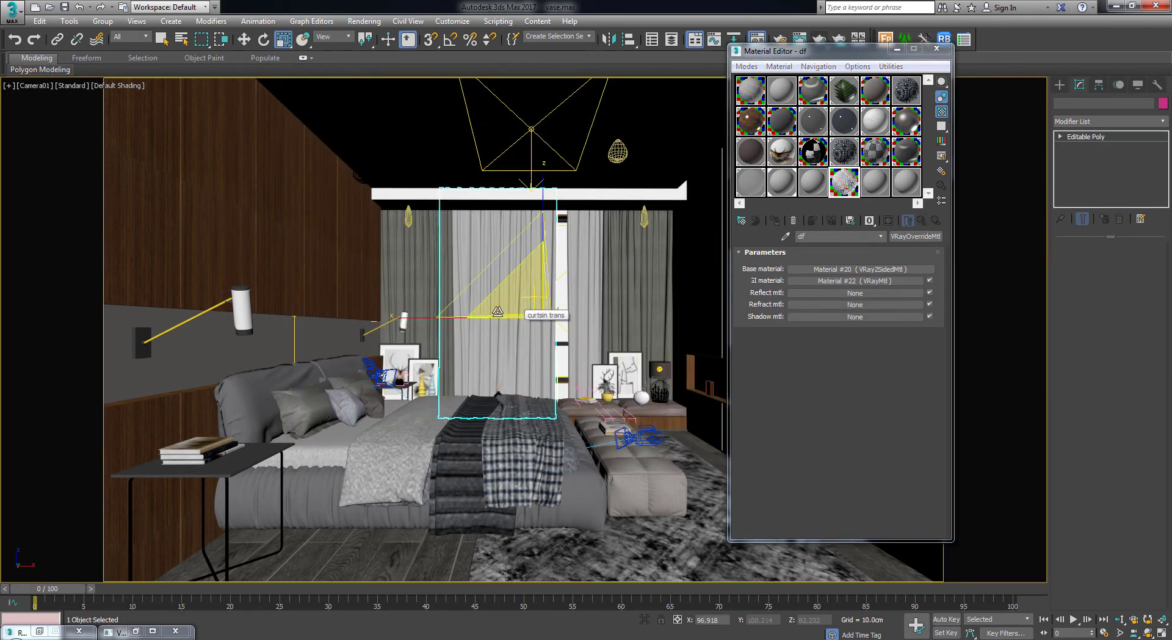
{"action": "left_click", "coordinate": [775, 221]}
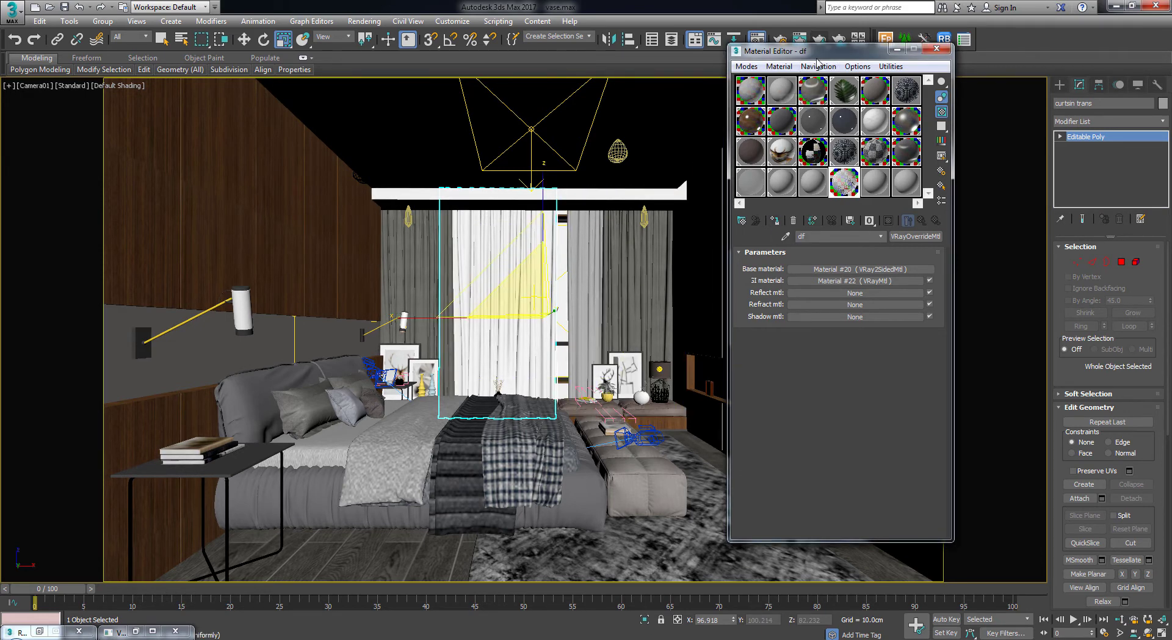
{"action": "left_click_drag", "start_coordinate": [821, 52], "coordinate": [841, 58]}
Unhide all hidden objects and show the last render in the V-Ray frame buffer
{"action": "right_click", "coordinate": [550, 230]}
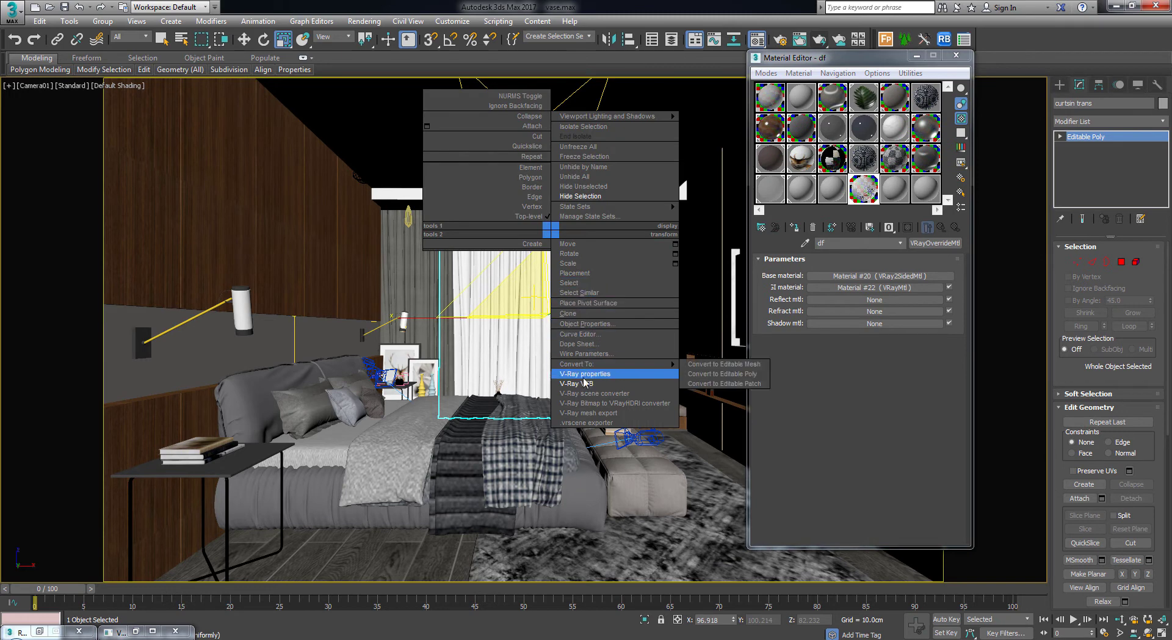
{"action": "left_click", "coordinate": [579, 176]}
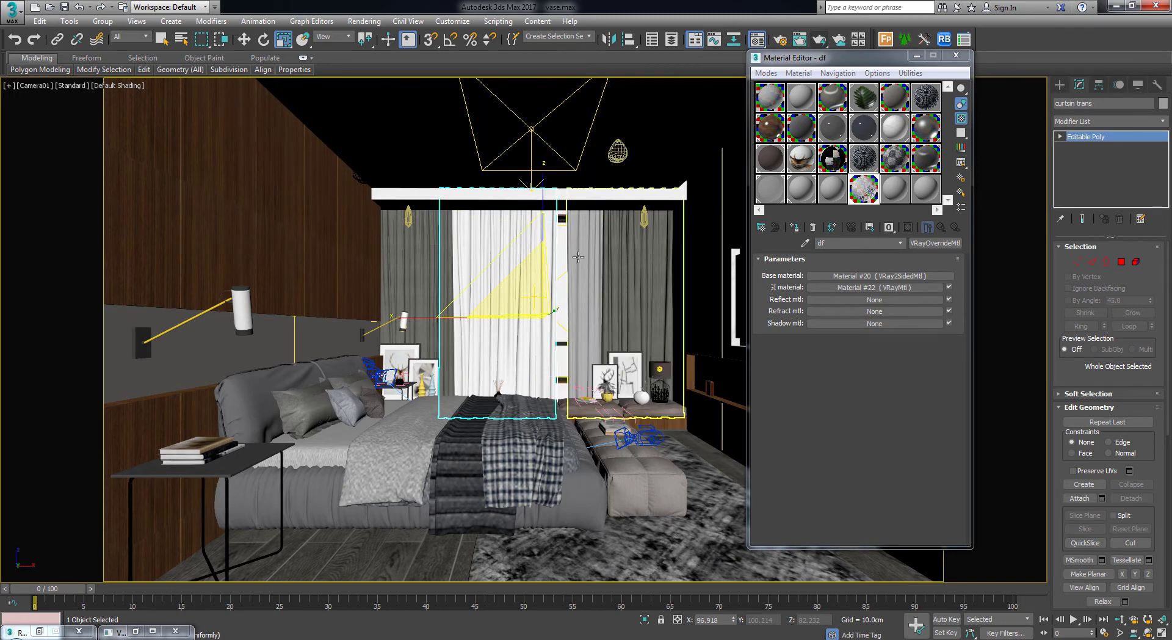
{"action": "right_click", "coordinate": [584, 221]}
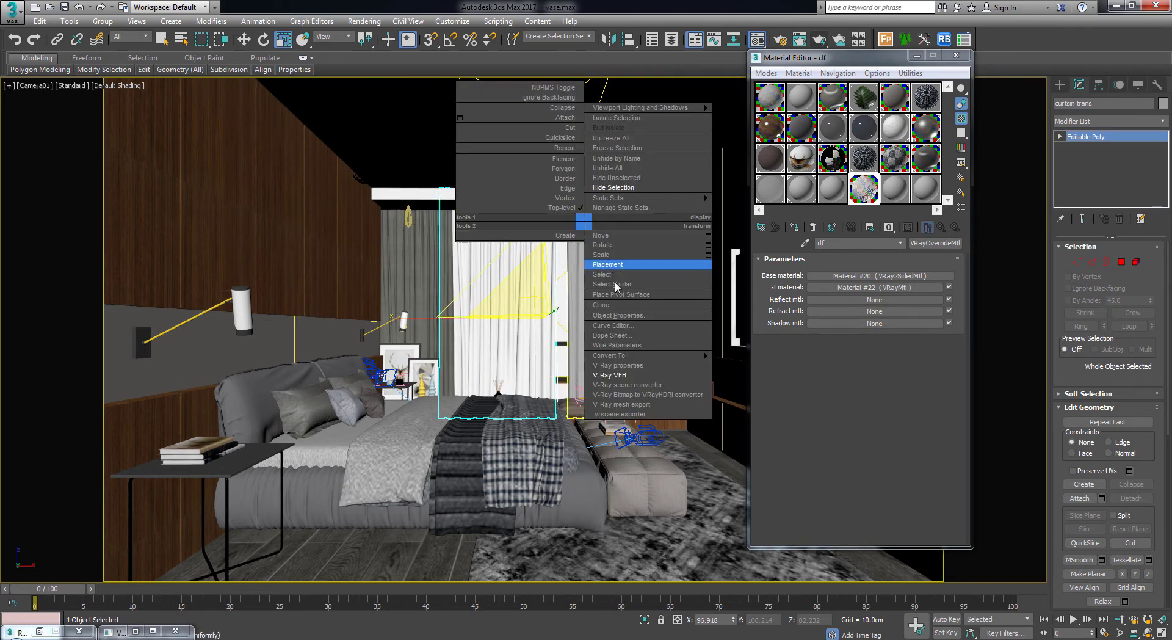
{"action": "left_click", "coordinate": [620, 383]}
Render a region around the sheer curtain and zoom in to inspect it
{"action": "left_click_drag", "start_coordinate": [518, 156], "coordinate": [533, 83]}
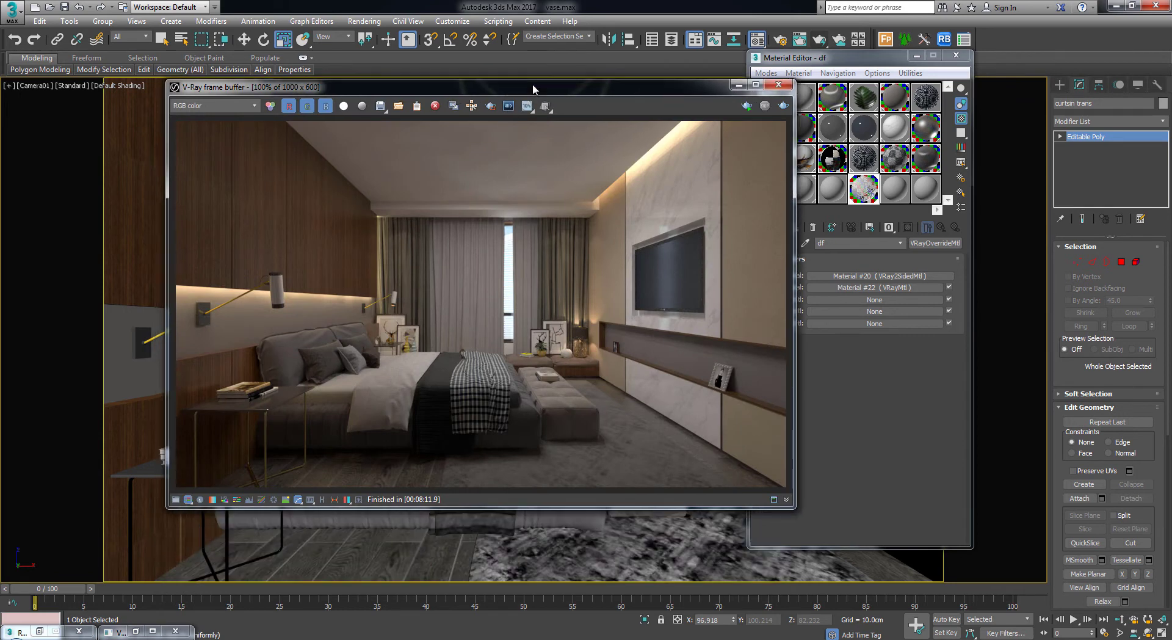
{"action": "left_click", "coordinate": [489, 102]}
{"action": "mouse_move", "coordinate": [429, 215]}
{"action": "left_mouse_down"}
{"action": "mouse_move", "coordinate": [543, 336]}
{"action": "mouse_move", "coordinate": [543, 355]}
{"action": "left_mouse_up"}
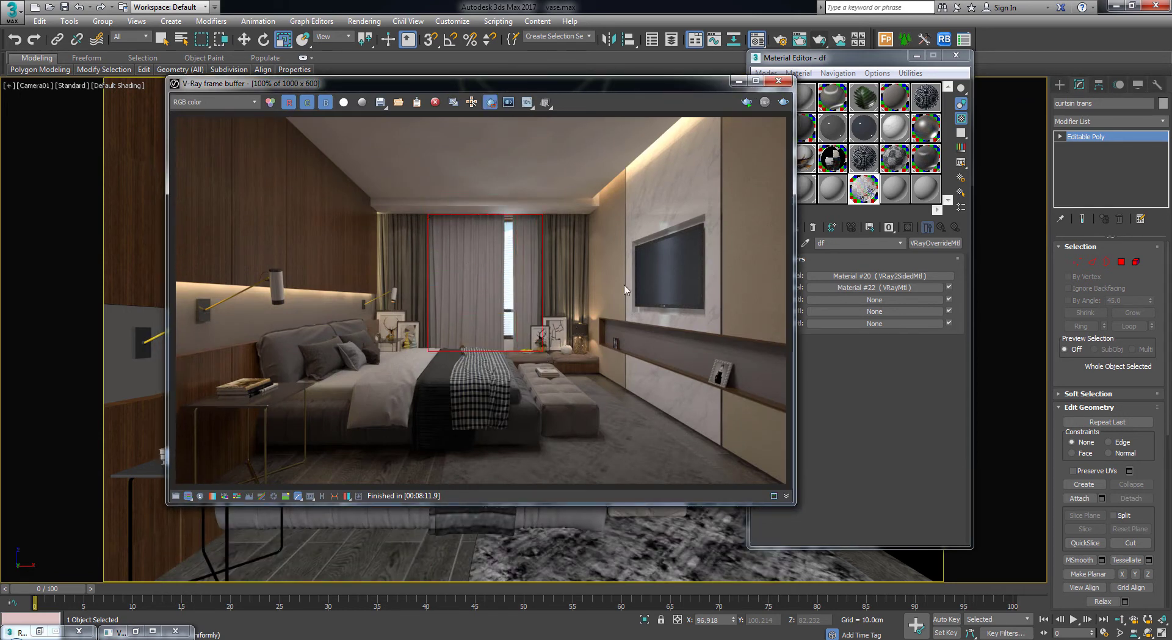
{"action": "left_click", "coordinate": [782, 107]}
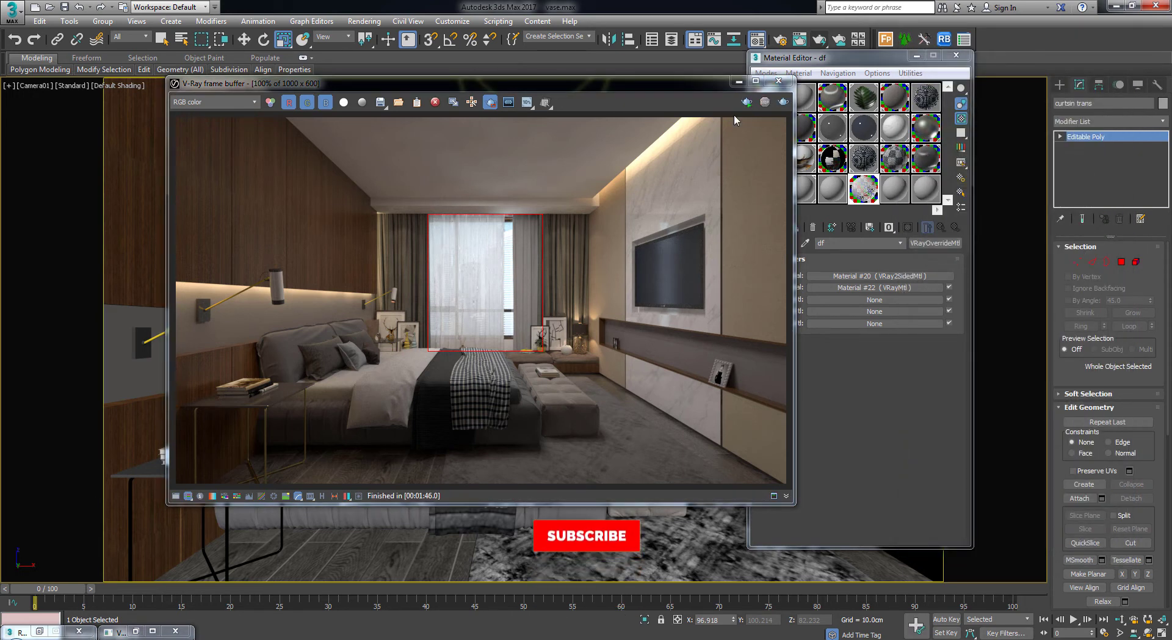
{"action": "scroll", "coordinate": [453, 289], "scroll_direction": "up", "scroll_amount": 1}
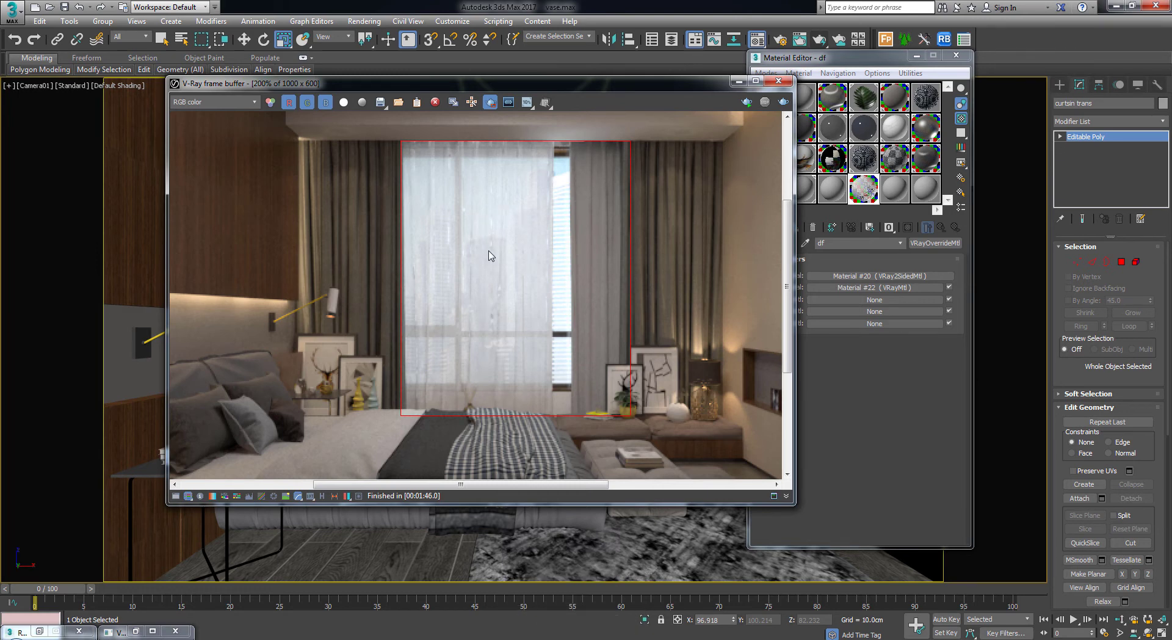
{"action": "scroll", "coordinate": [488, 255], "scroll_direction": "down", "scroll_amount": 1}
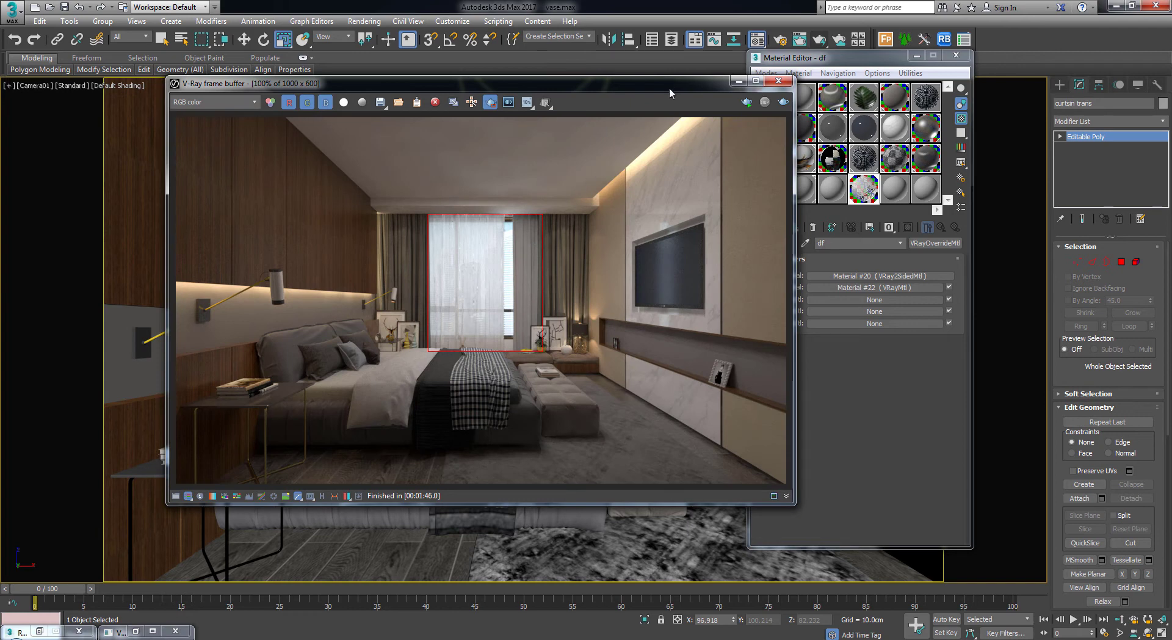
{"action": "left_click_drag", "start_coordinate": [669, 86], "coordinate": [640, 310]}
Start a render with the last settings, cancel it, and close the frame buffer
{"action": "left_click", "coordinate": [800, 231]}
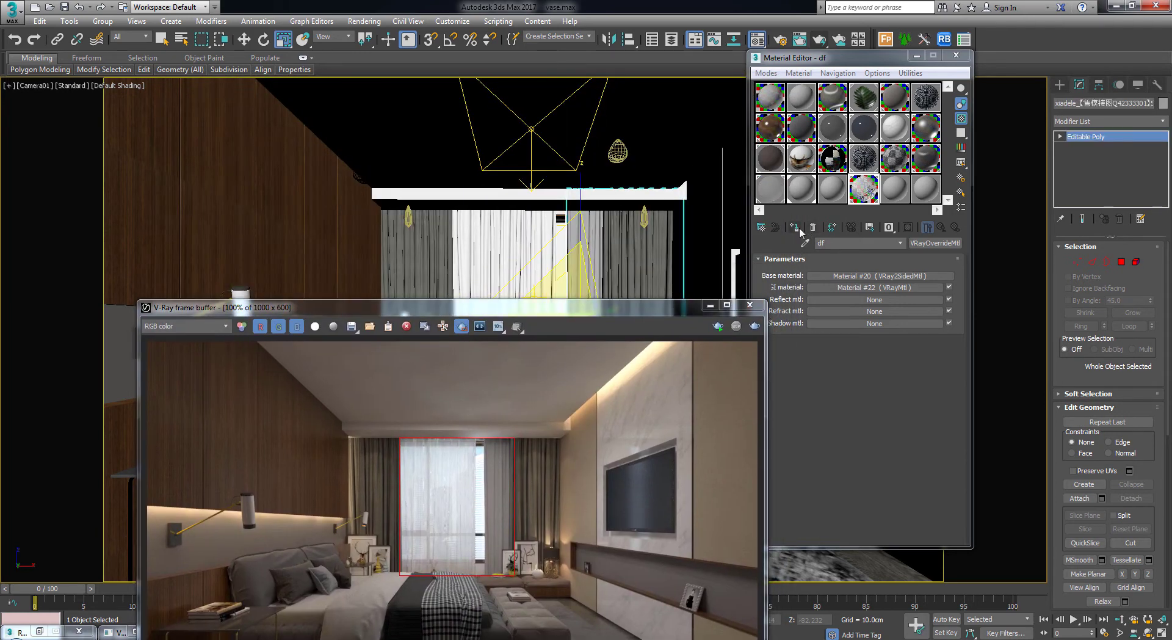
{"action": "left_click_drag", "start_coordinate": [695, 309], "coordinate": [670, 160]}
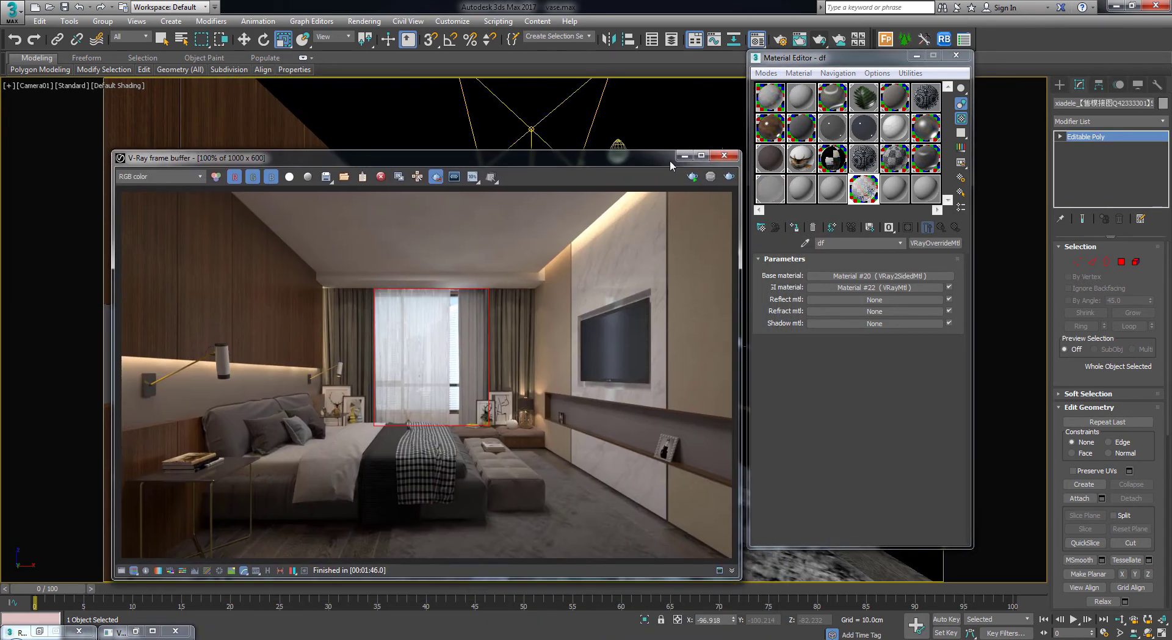
{"action": "left_click_drag", "start_coordinate": [557, 159], "coordinate": [583, 100]}
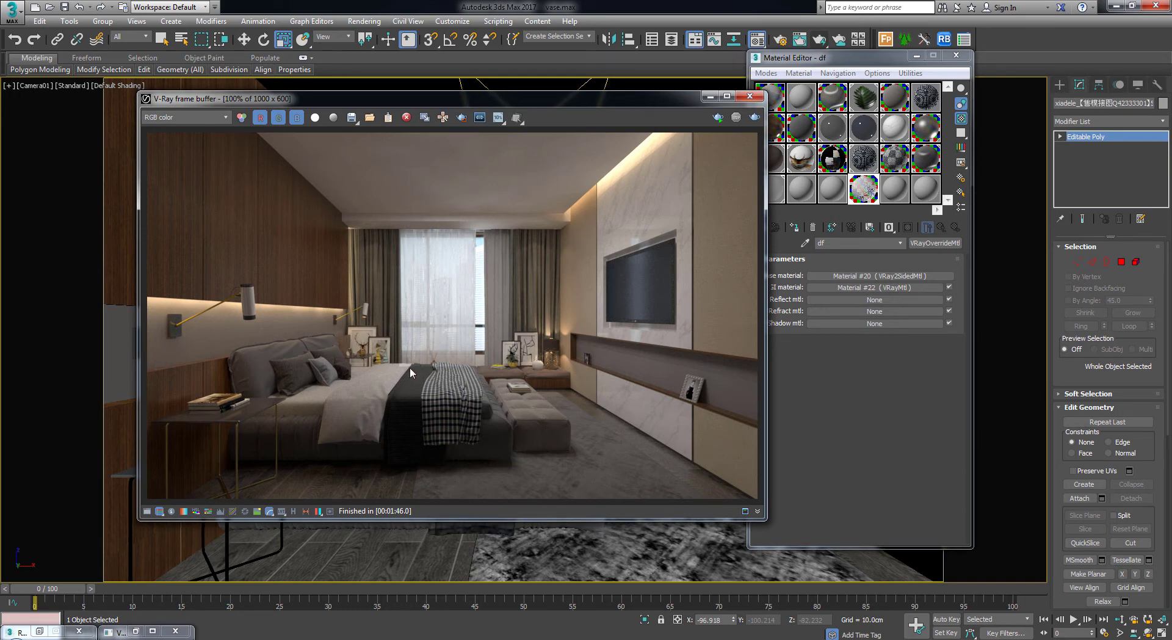
{"action": "left_click", "coordinate": [754, 118]}
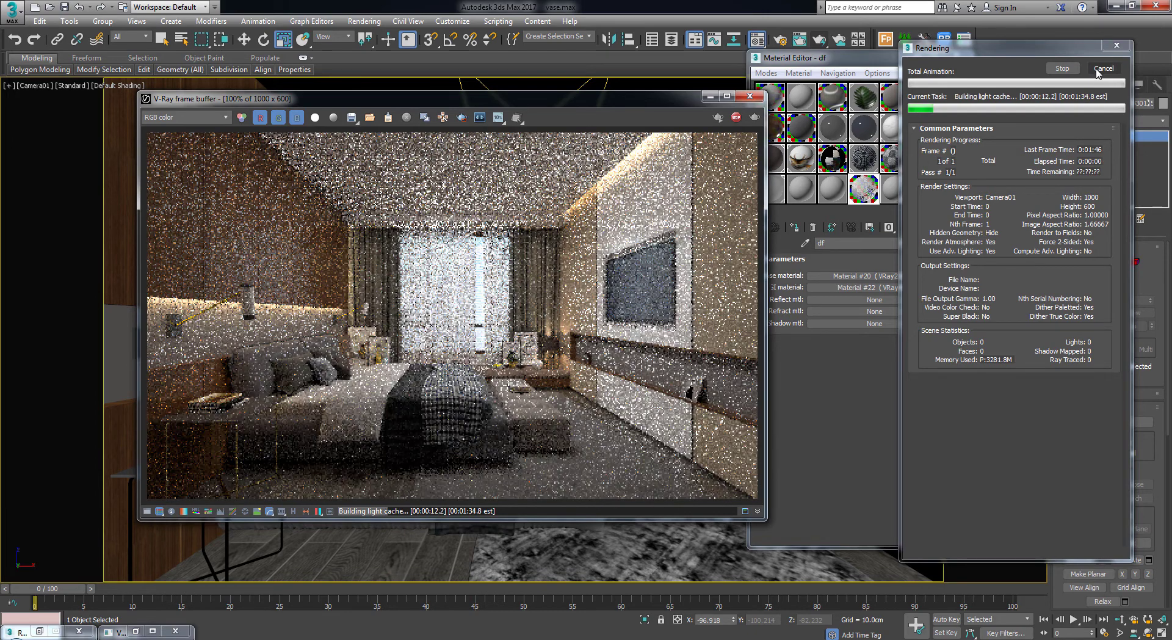
{"action": "left_click", "coordinate": [1098, 71]}
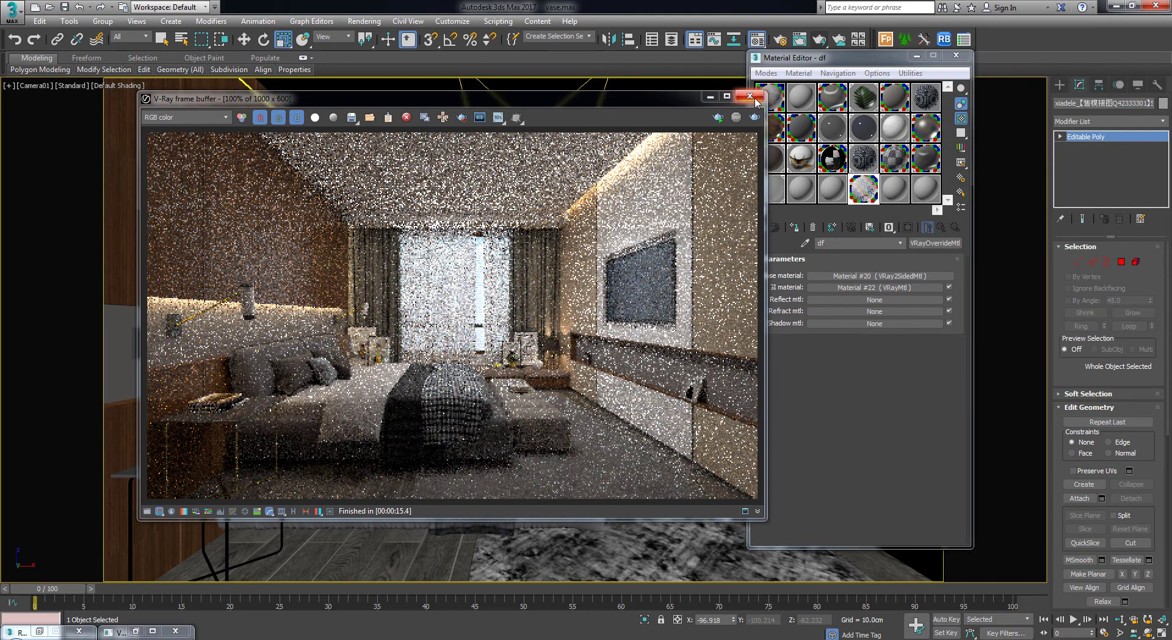
{"action": "left_click", "coordinate": [750, 96]}
Switch to a free Perspective view and select the left sheer curtain
{"action": "key", "text": "p"}
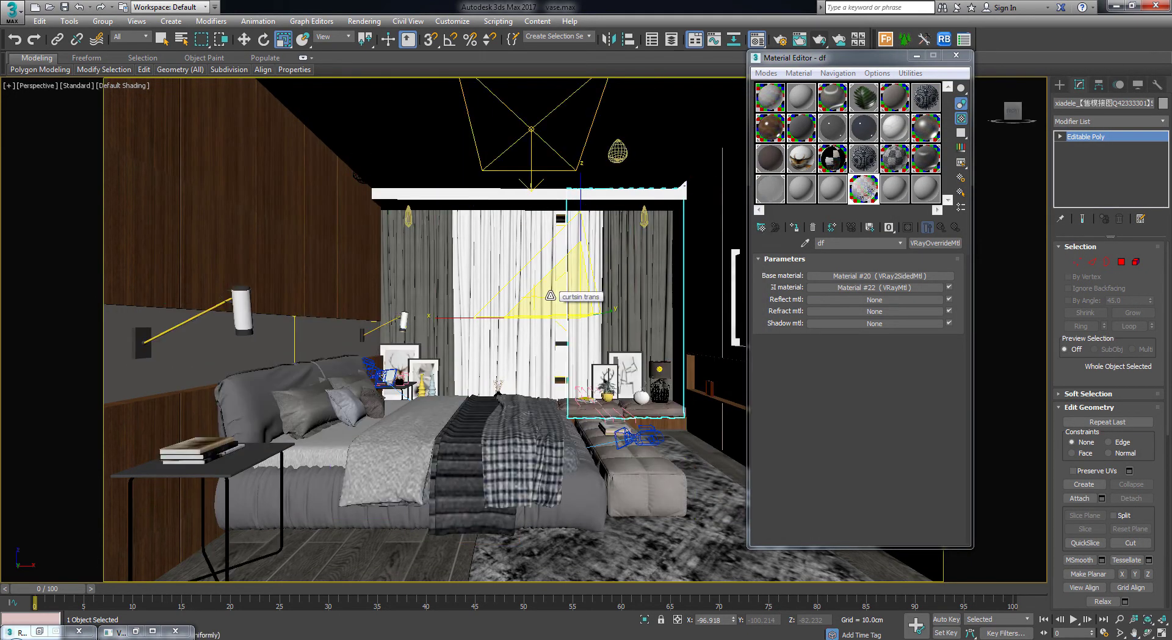
{"action": "scroll", "coordinate": [563, 324], "scroll_direction": "up", "scroll_amount": 3}
{"action": "scroll", "coordinate": [563, 324], "scroll_direction": "up", "scroll_amount": 3}
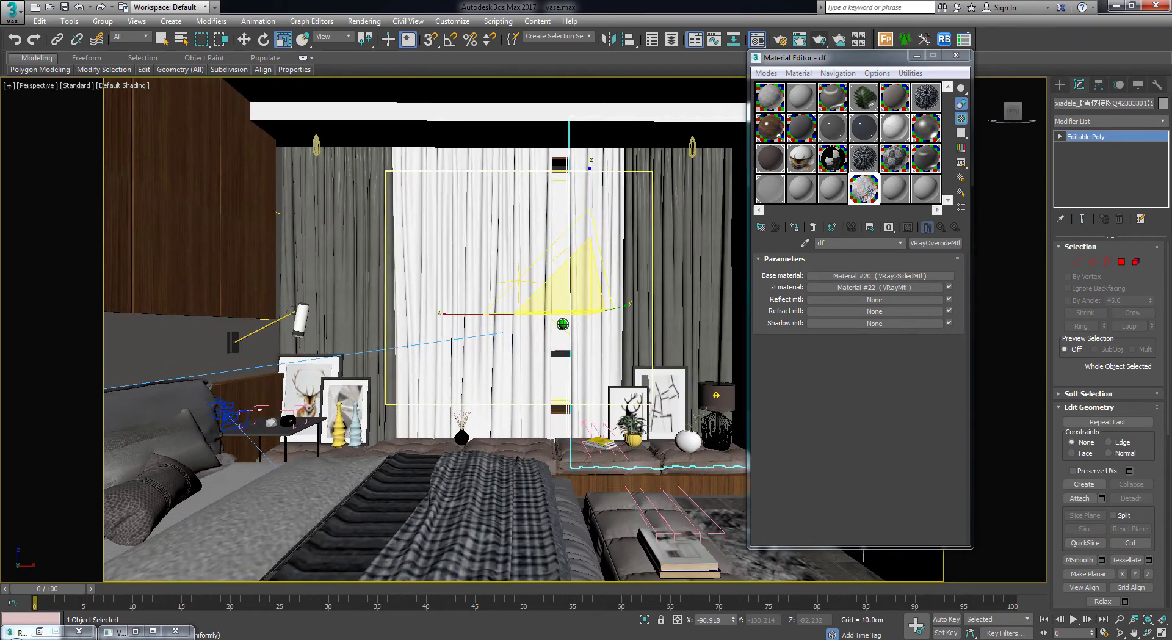
{"action": "scroll", "coordinate": [563, 323], "scroll_direction": "up", "scroll_amount": 2}
{"action": "scroll", "coordinate": [563, 324], "scroll_direction": "up", "scroll_amount": 2}
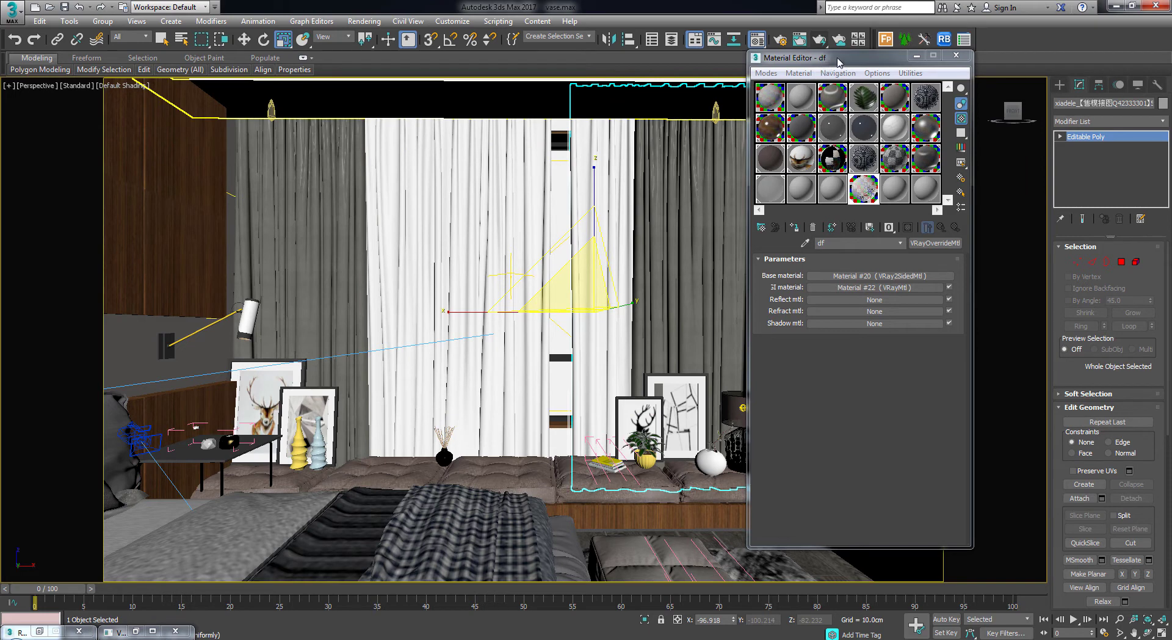
{"action": "mouse_move", "coordinate": [839, 61]}
{"action": "left_mouse_down"}
{"action": "mouse_move", "coordinate": [908, 43]}
{"action": "mouse_move", "coordinate": [836, 90]}
{"action": "left_mouse_up"}
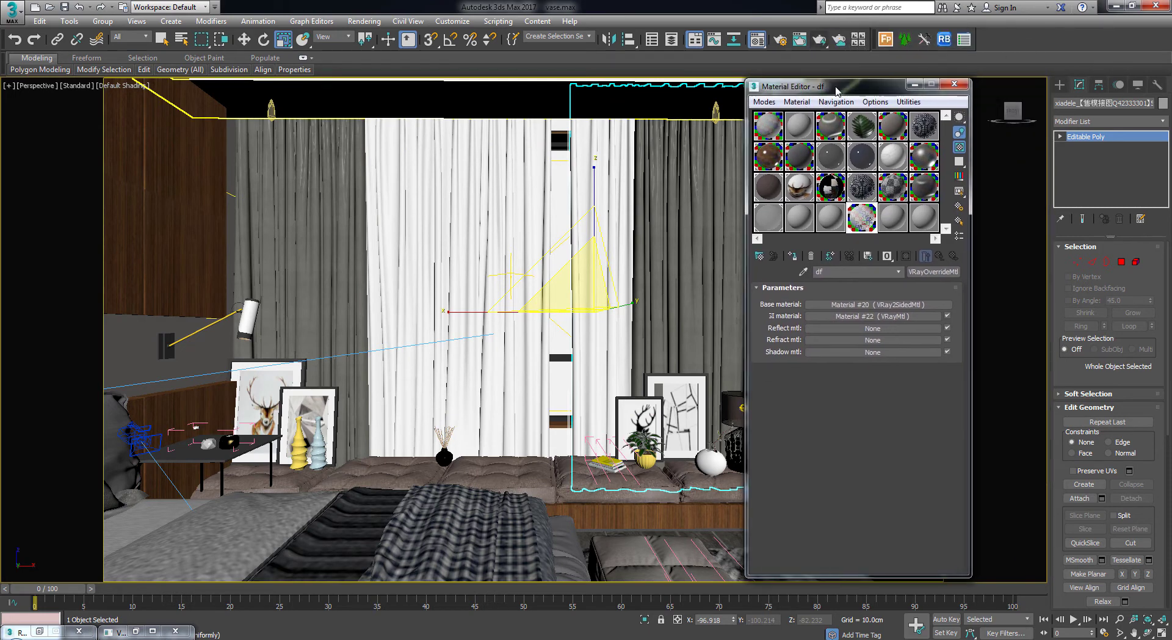
{"action": "left_click", "coordinate": [501, 192]}
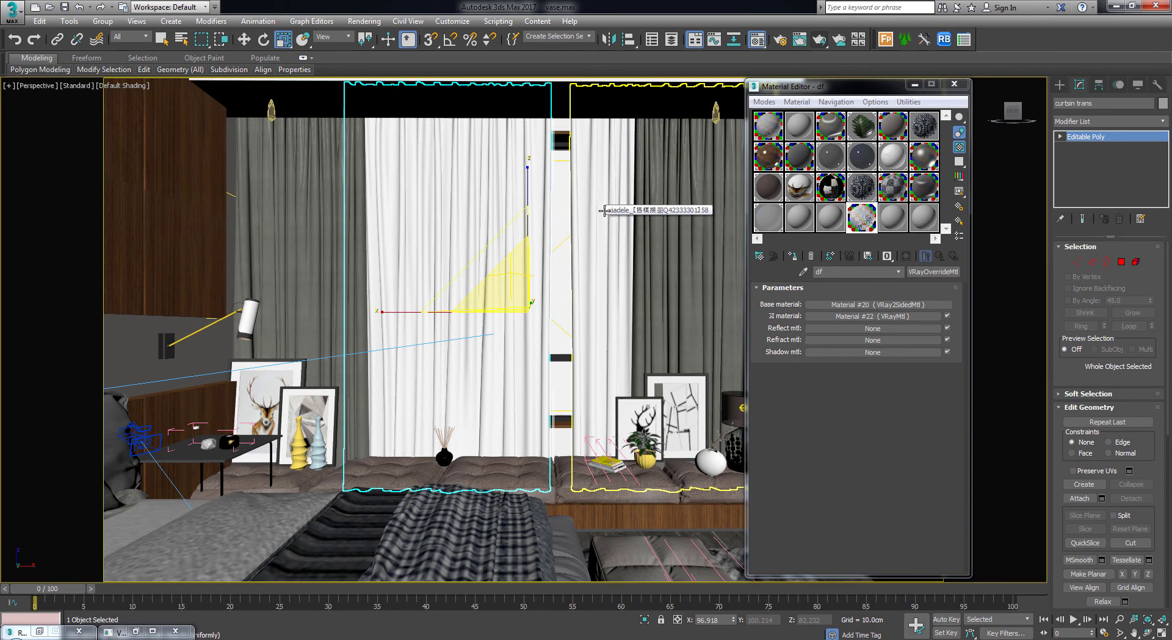
Make front Material #21's diffuse colour blue (Hue 160) and start a production render
{"action": "left_click", "coordinate": [863, 304]}
{"action": "left_click", "coordinate": [862, 303]}
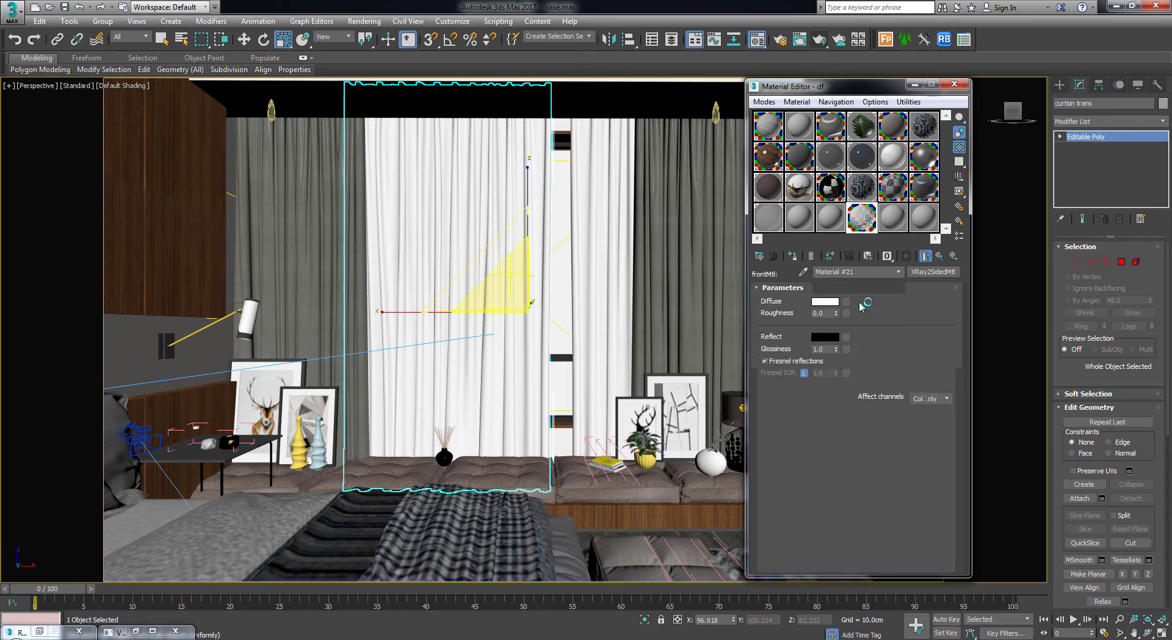
{"action": "left_click", "coordinate": [824, 301]}
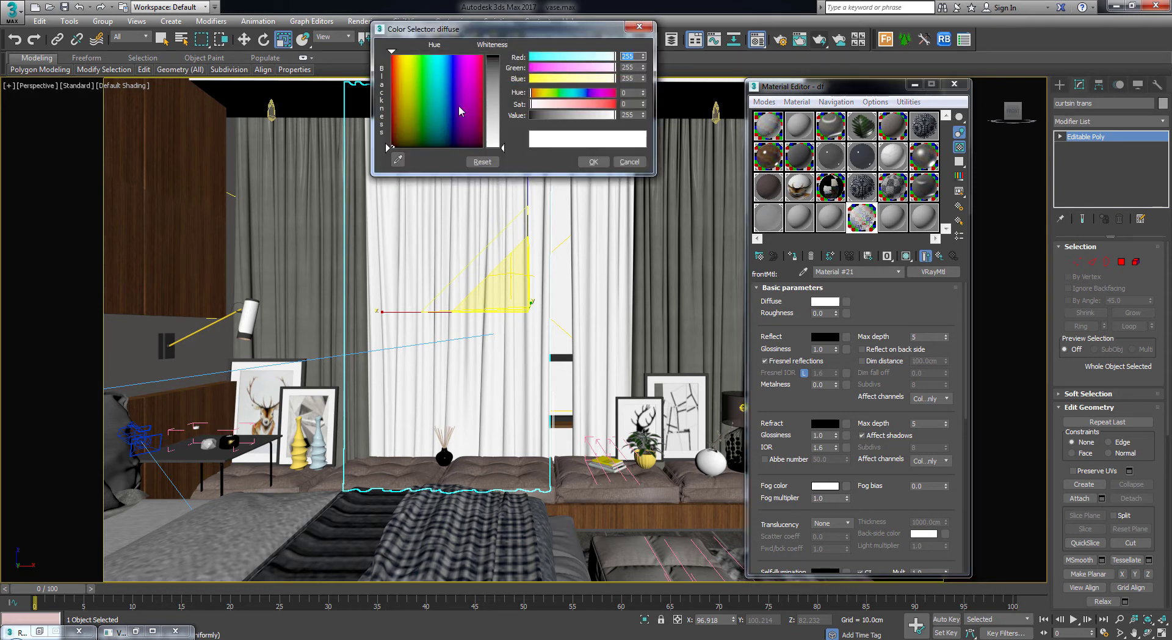
{"action": "left_click", "coordinate": [449, 56]}
{"action": "left_click", "coordinate": [499, 78]}
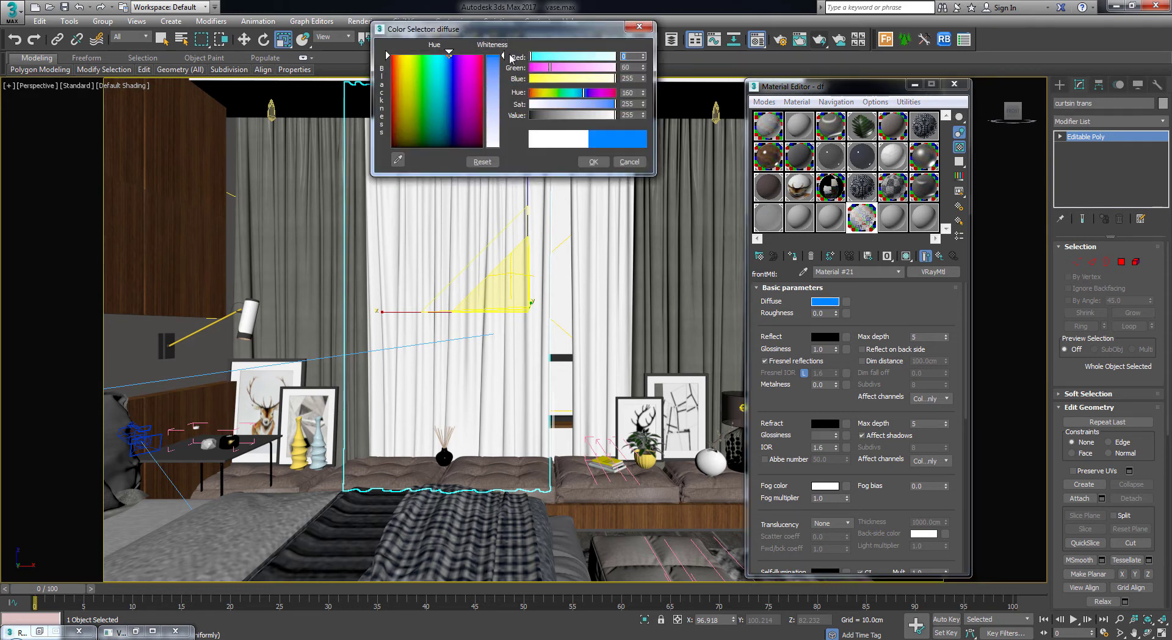
{"action": "left_click", "coordinate": [593, 163]}
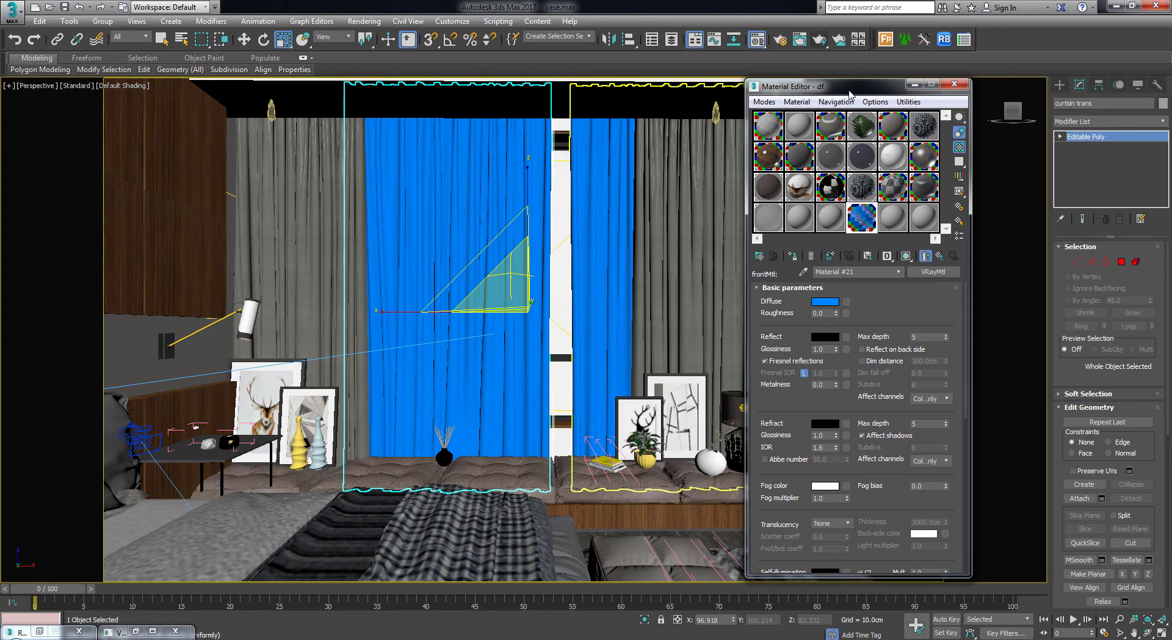
{"action": "left_click_drag", "start_coordinate": [851, 94], "coordinate": [894, 80]}
{"action": "left_click", "coordinate": [819, 39]}
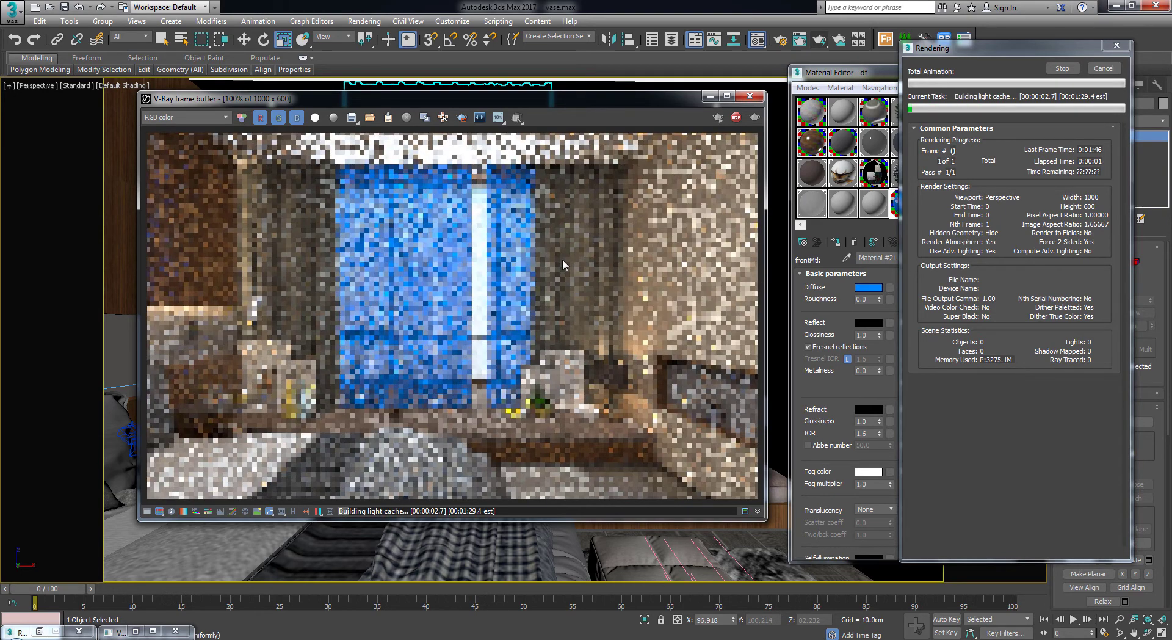
Cancel the full render and render just a region around the blue curtain
{"action": "left_click", "coordinate": [1091, 71]}
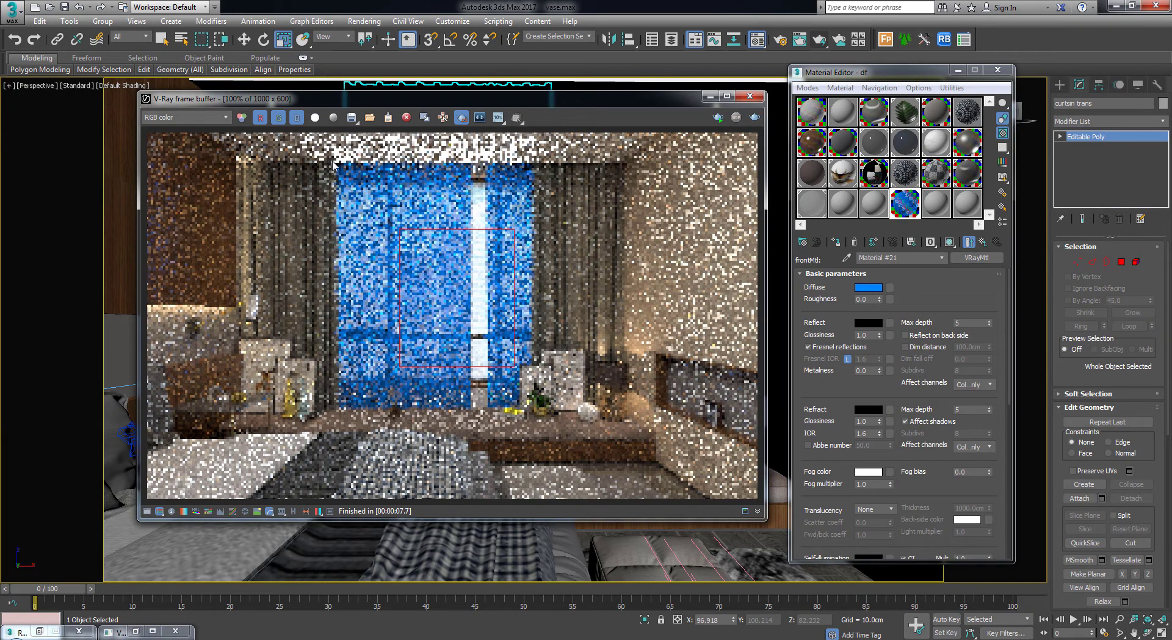
{"action": "left_click_drag", "start_coordinate": [333, 164], "coordinate": [534, 413]}
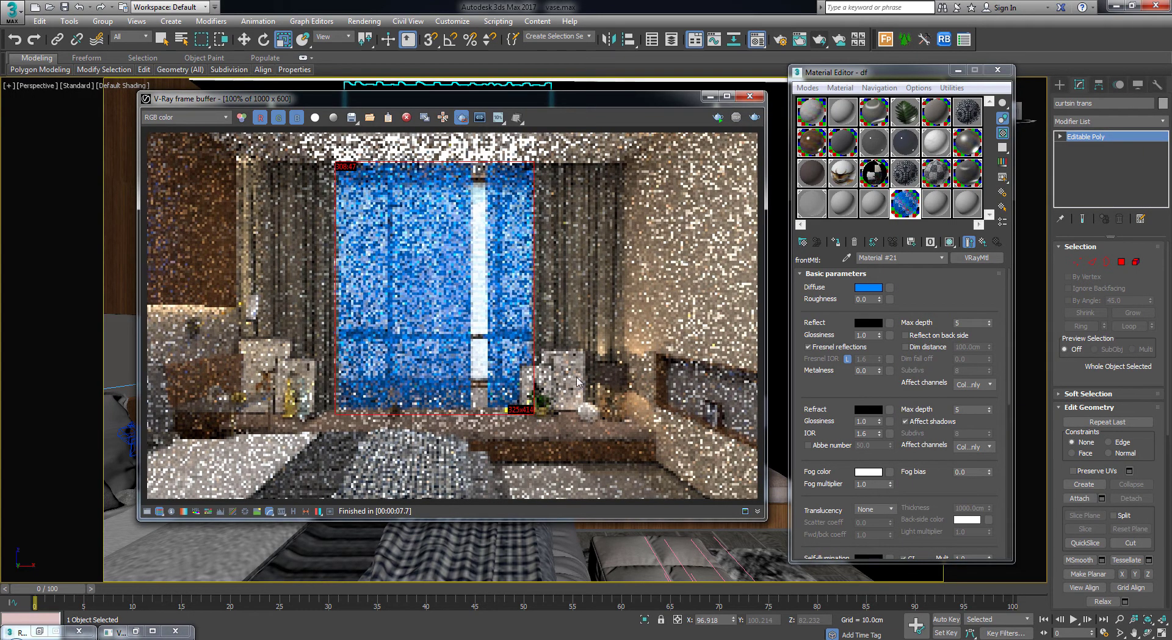
{"action": "left_click", "coordinate": [755, 117]}
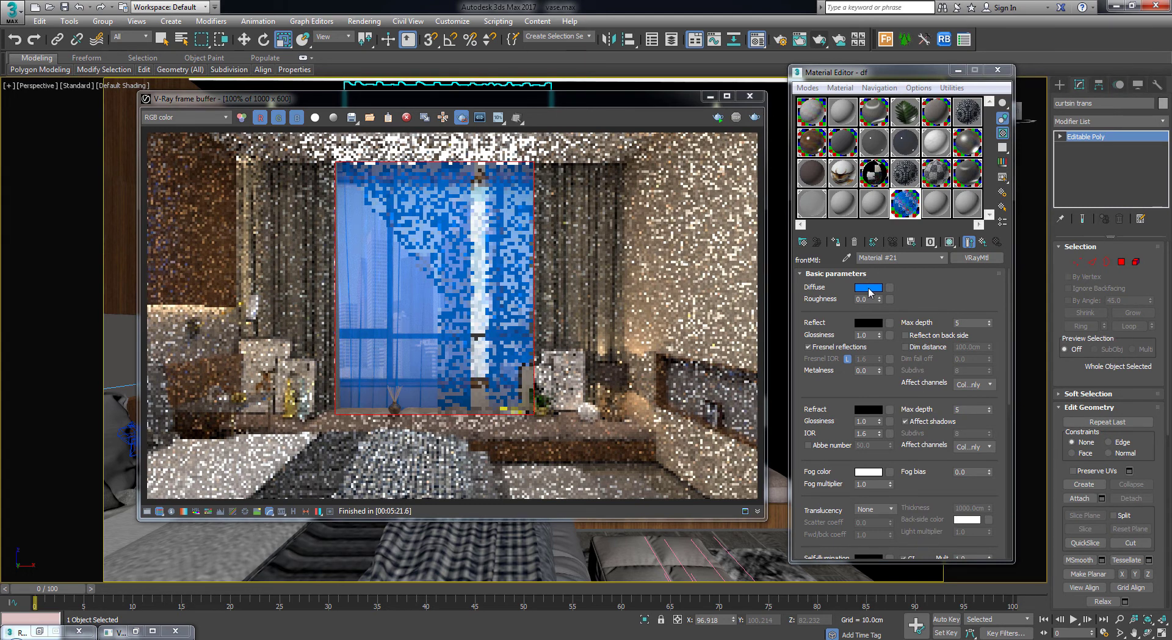
Navigate from the override material down to the curtain's front Material #21
{"action": "left_click", "coordinate": [983, 243]}
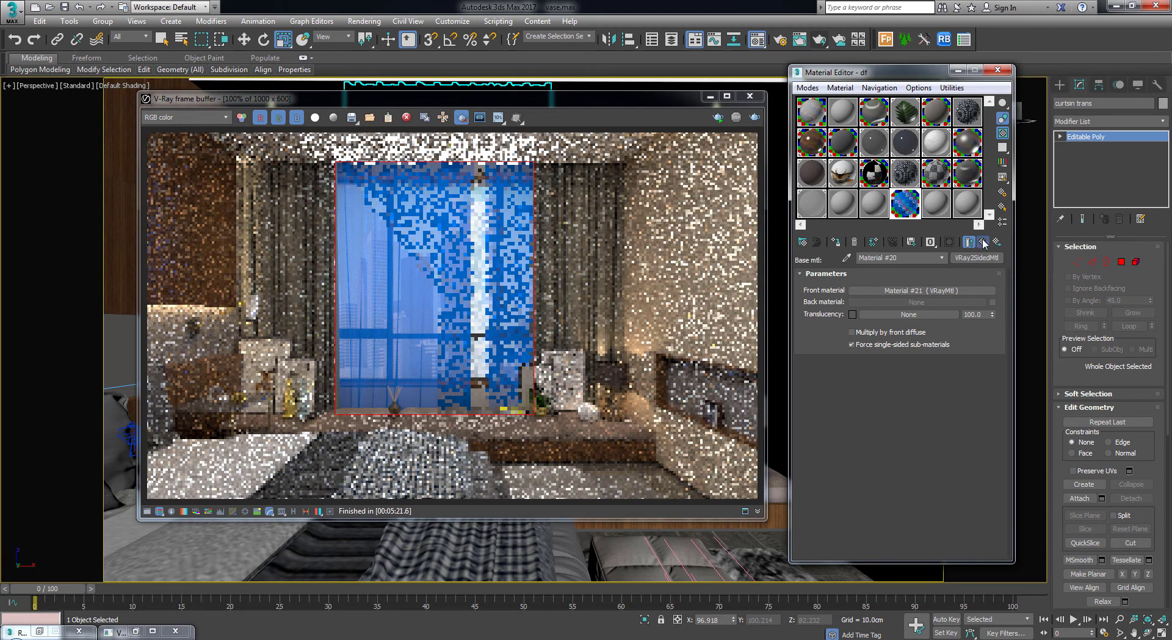
{"action": "left_click", "coordinate": [983, 243]}
{"action": "left_click", "coordinate": [877, 291]}
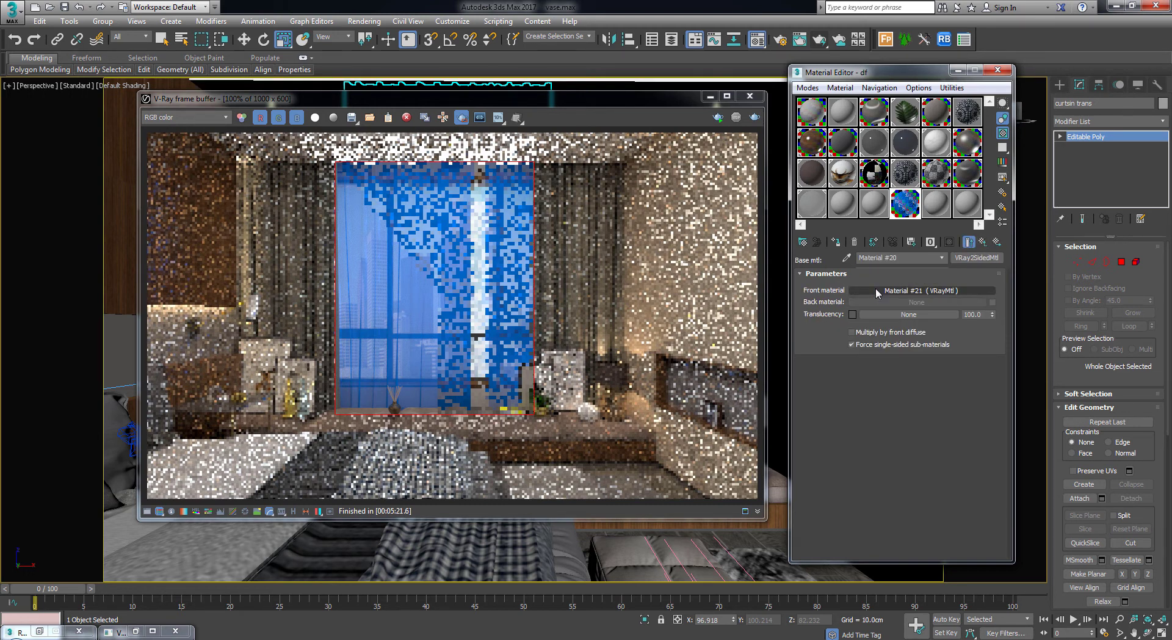
{"action": "left_click", "coordinate": [874, 290]}
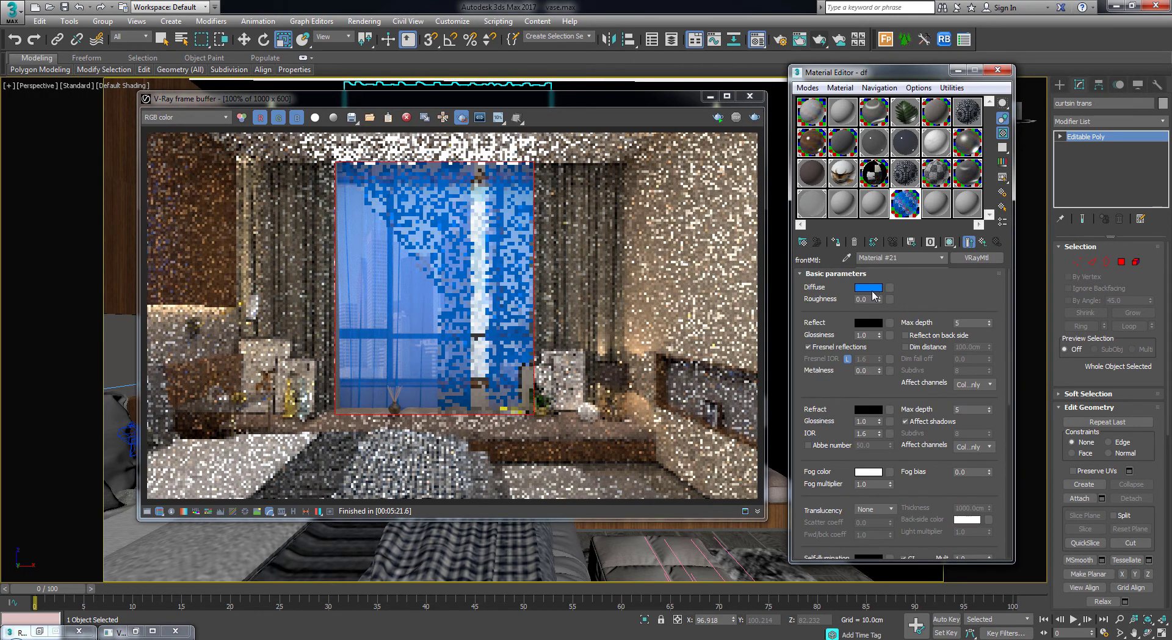
Load DINING ROOM CURTAIN.jpg from FABRICS as a Bitmap diffuse texture (Map #10)
{"action": "left_click", "coordinate": [889, 288]}
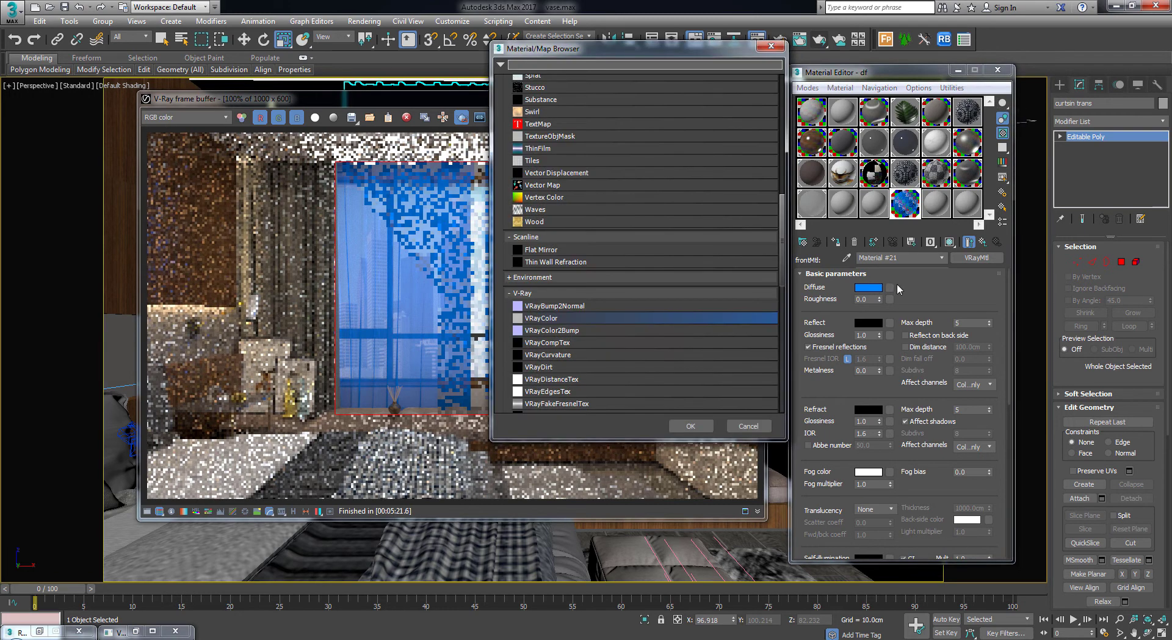
{"action": "scroll", "coordinate": [592, 181], "scroll_direction": "up", "scroll_amount": 4}
{"action": "scroll", "coordinate": [591, 179], "scroll_direction": "up", "scroll_amount": 4}
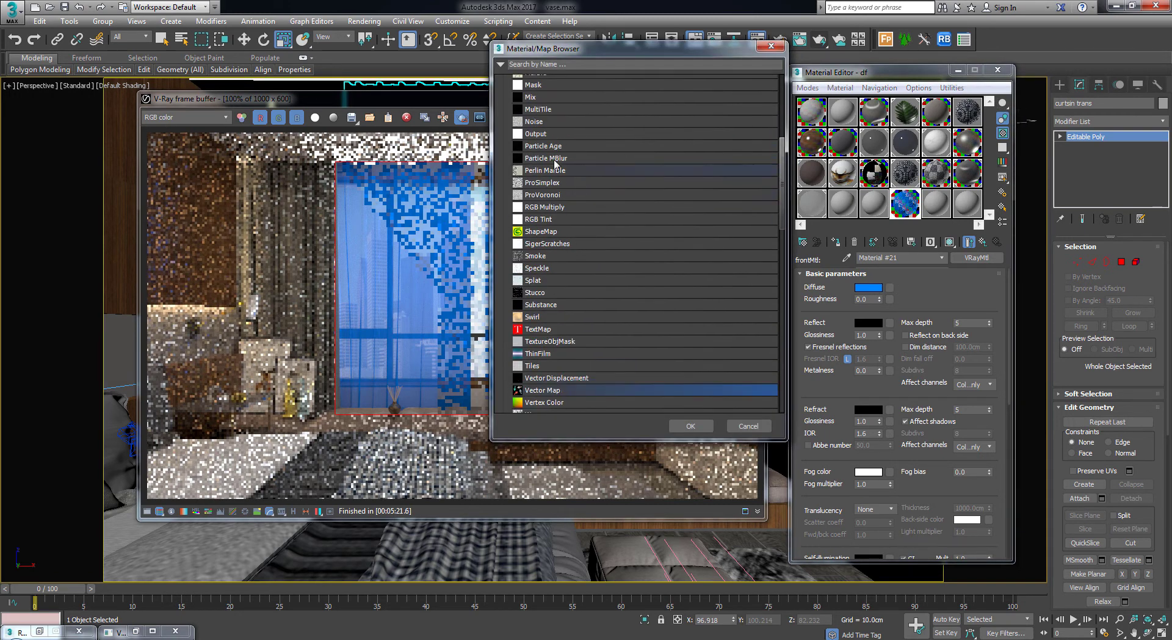
{"action": "scroll", "coordinate": [568, 158], "scroll_direction": "up", "scroll_amount": 4}
{"action": "scroll", "coordinate": [547, 137], "scroll_direction": "up", "scroll_amount": 4}
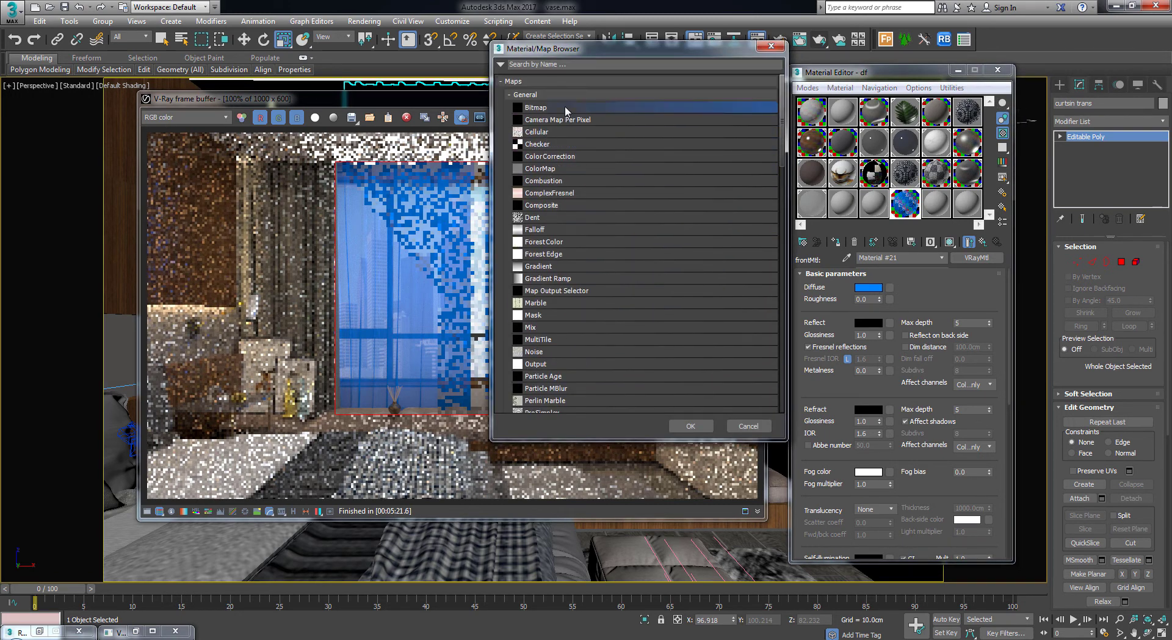
{"action": "double_click", "coordinate": [537, 108]}
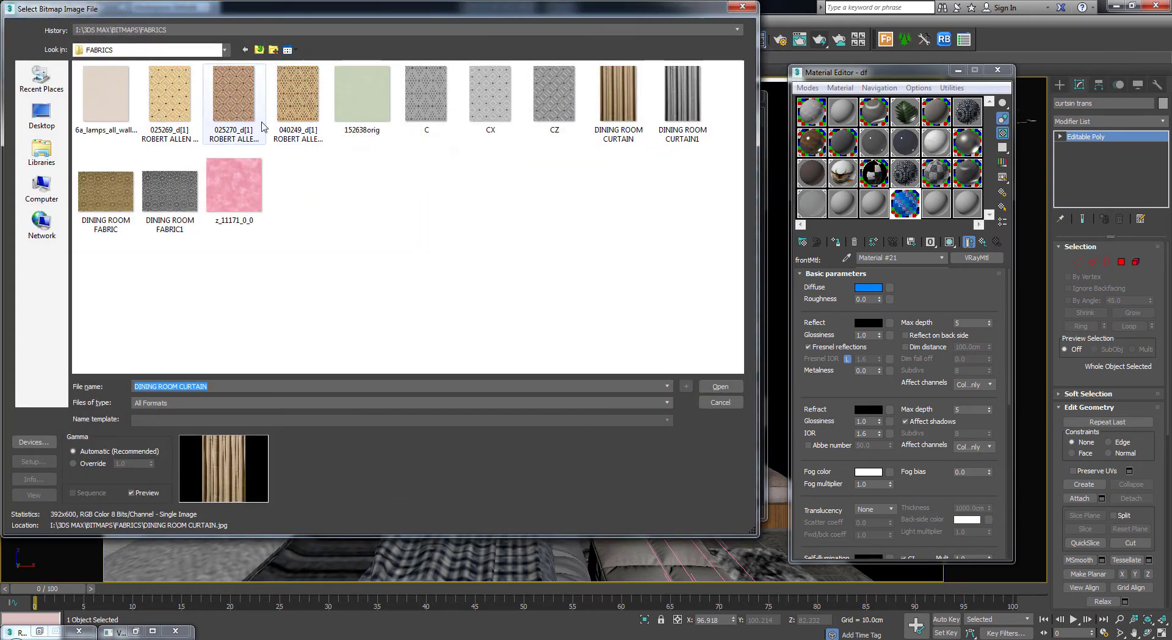
{"action": "left_click", "coordinate": [606, 122]}
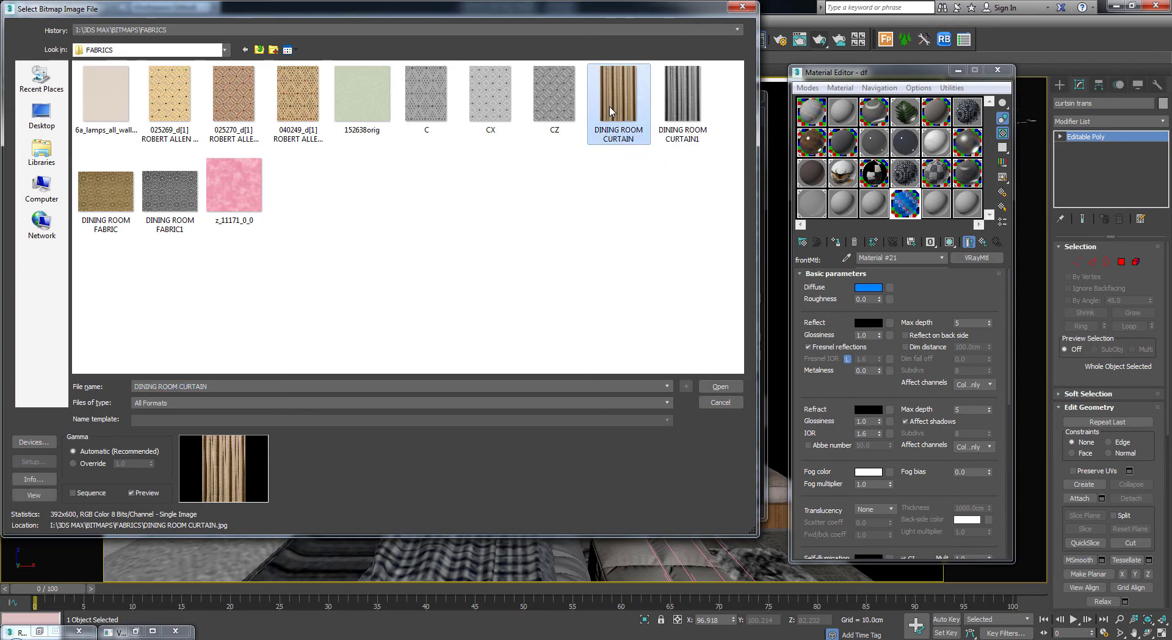
{"action": "double_click", "coordinate": [614, 106]}
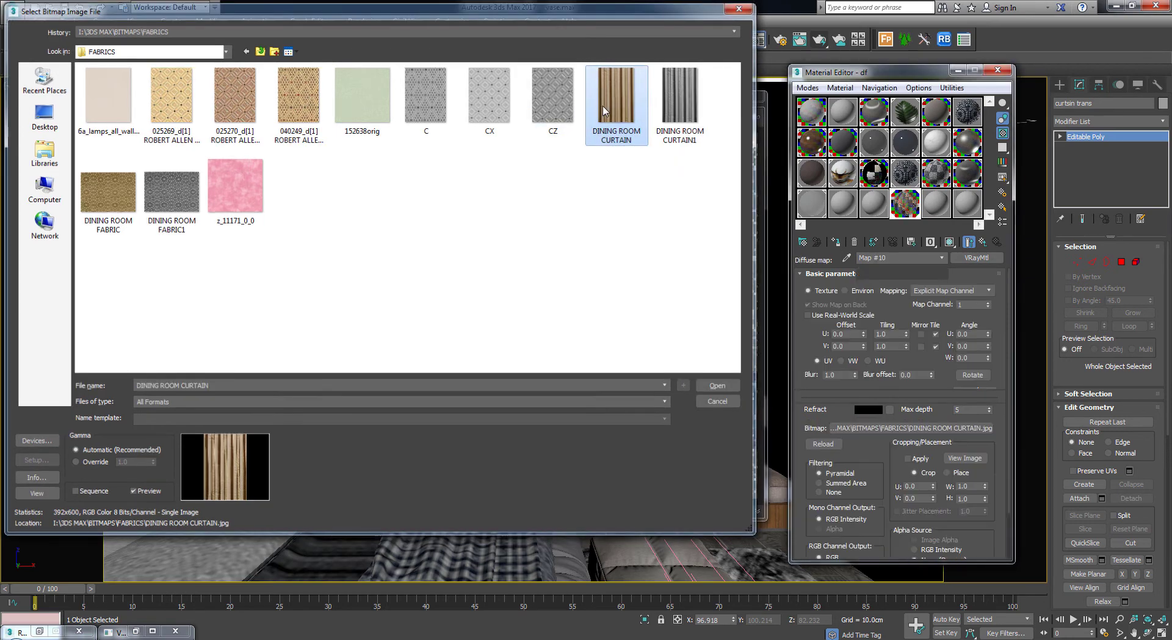
{"action": "left_click_drag", "start_coordinate": [585, 108], "coordinate": [544, 317]}
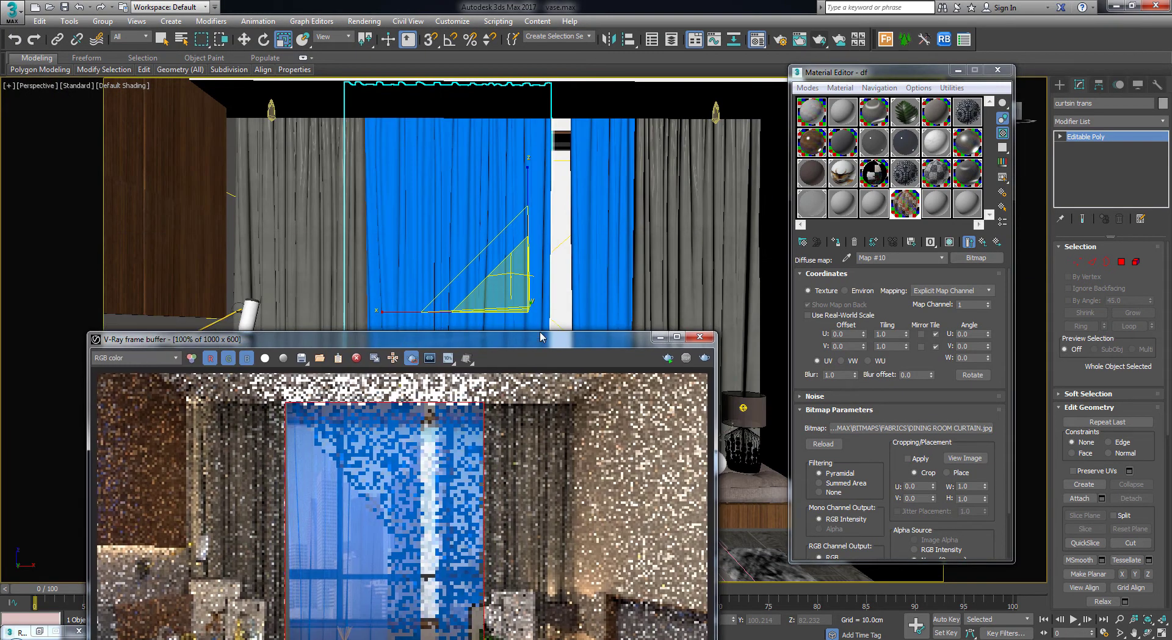
Show the curtain fabric texture in the viewport and give the left curtain a Box UVW Map, shifting its gizmo sideways
{"action": "left_click", "coordinate": [950, 244]}
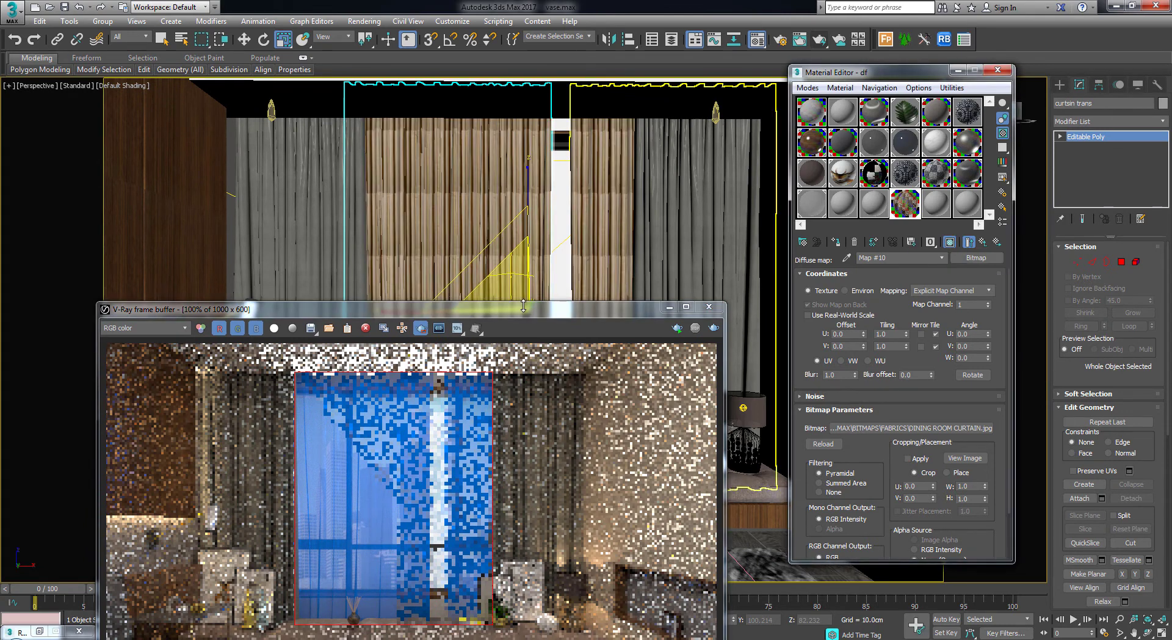
{"action": "left_click", "coordinate": [669, 308]}
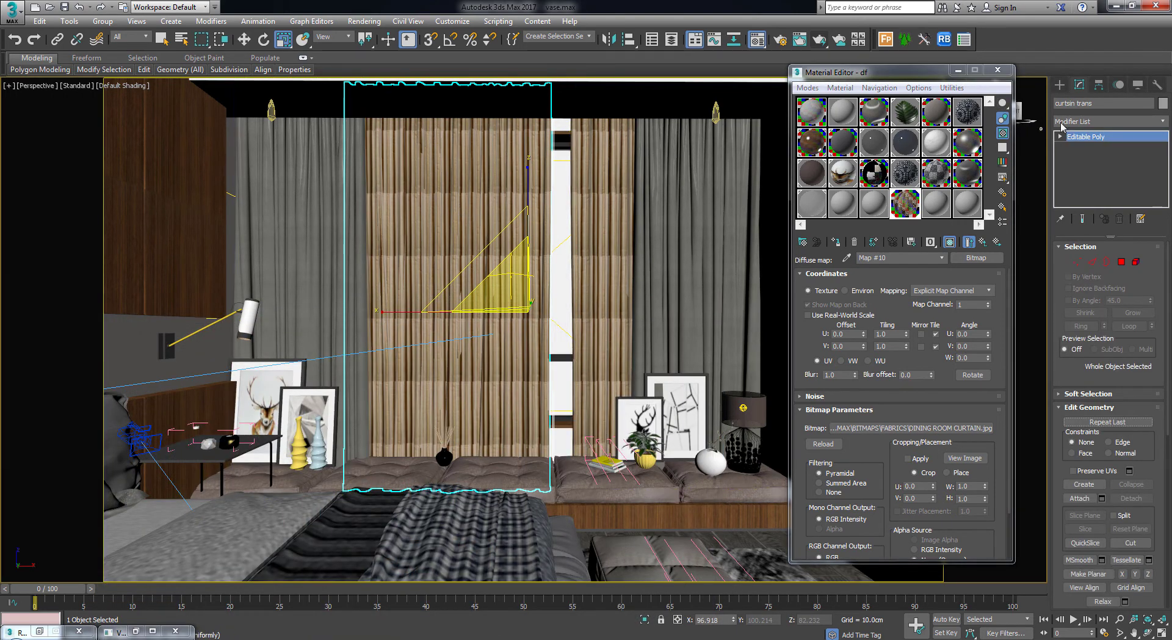
{"action": "left_click", "coordinate": [1062, 122]}
{"action": "type", "text": "uvw"}
{"action": "key", "text": "Return"}
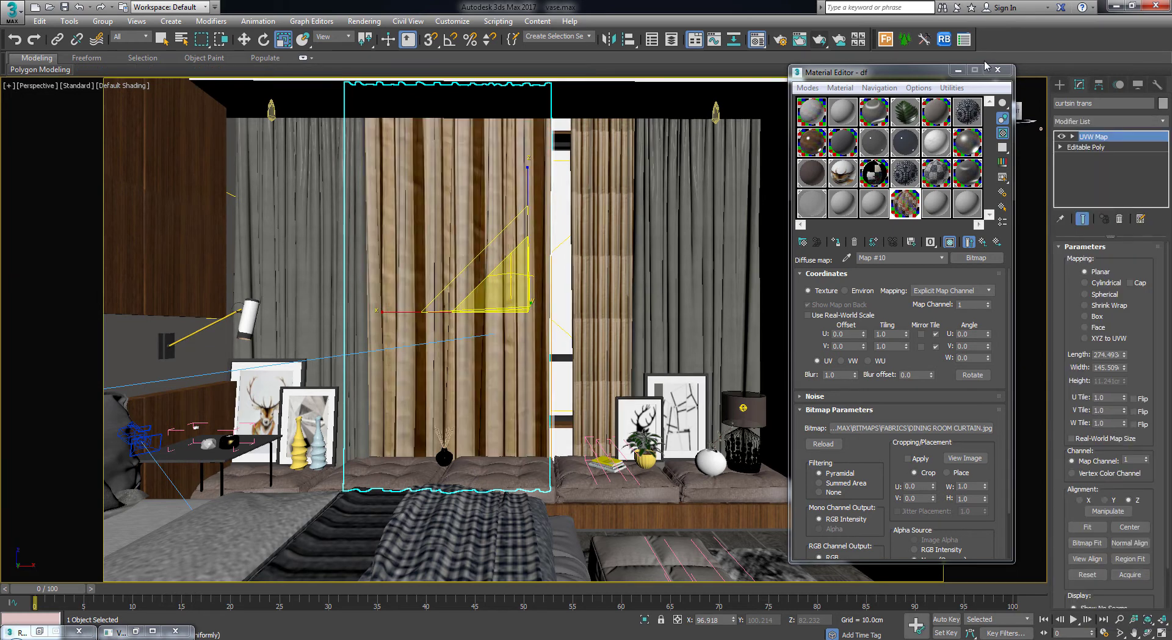
{"action": "left_click", "coordinate": [1090, 318]}
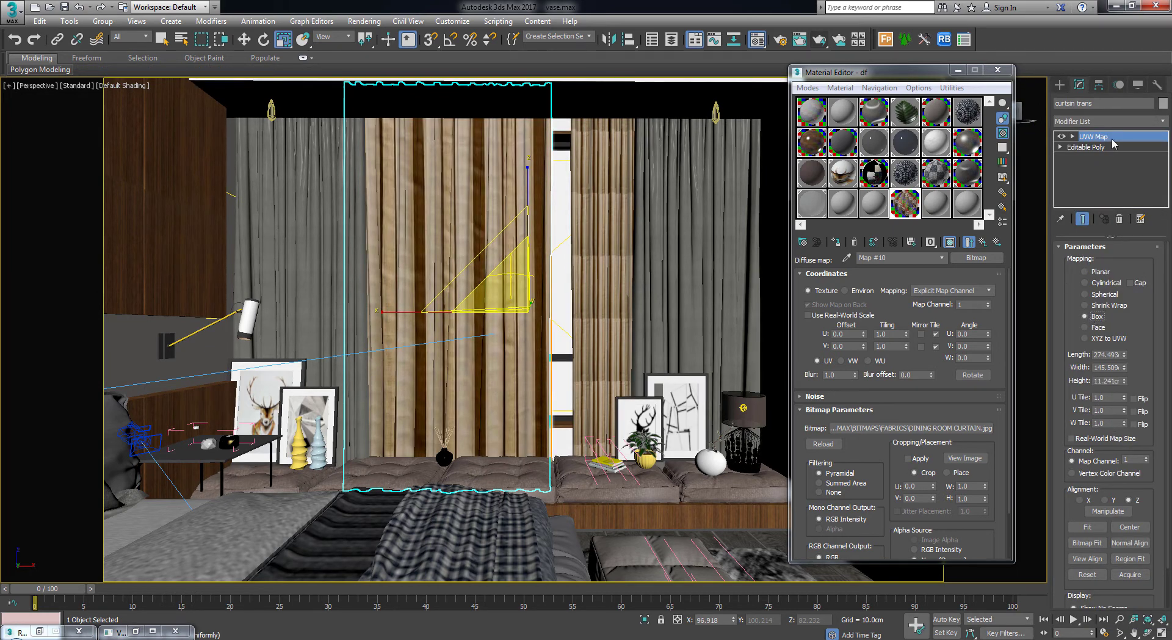
{"action": "left_click", "coordinate": [459, 285]}
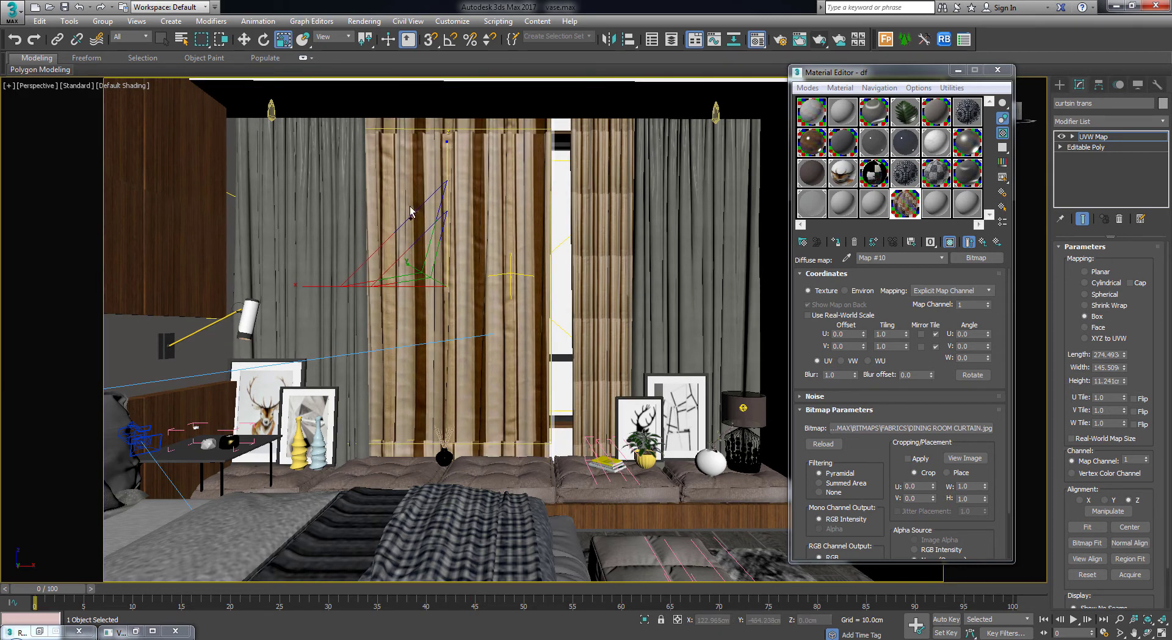
{"action": "left_click_drag", "start_coordinate": [328, 285], "coordinate": [1032, 212]}
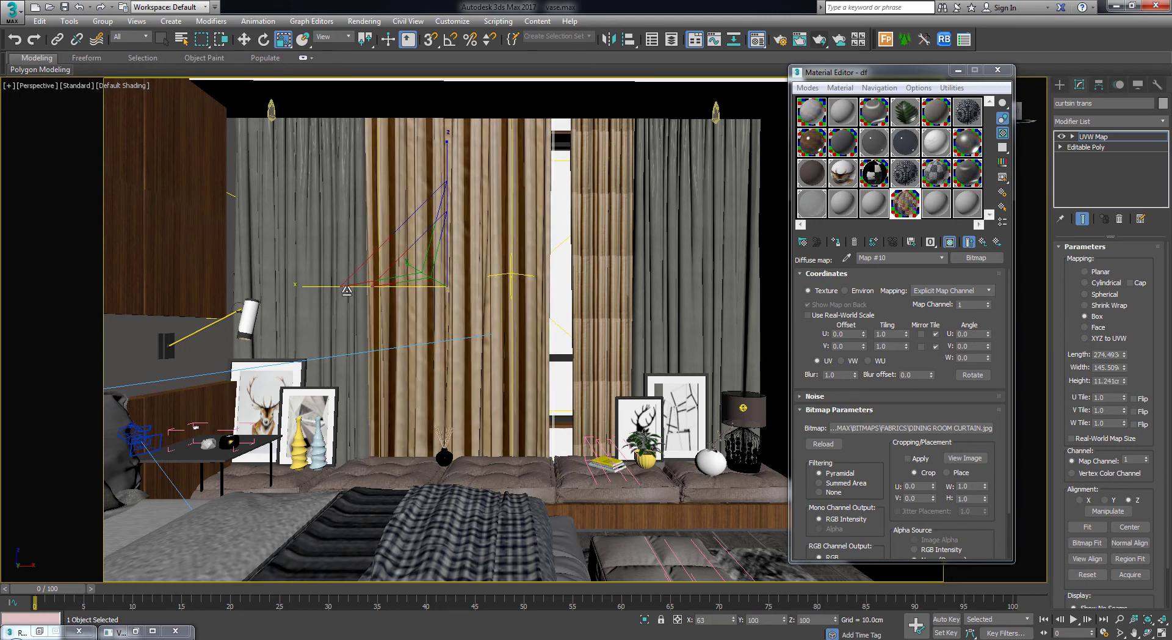
Copy the UVW Map modifier from the left curtain onto the right curtain
{"action": "right_click", "coordinate": [1093, 136]}
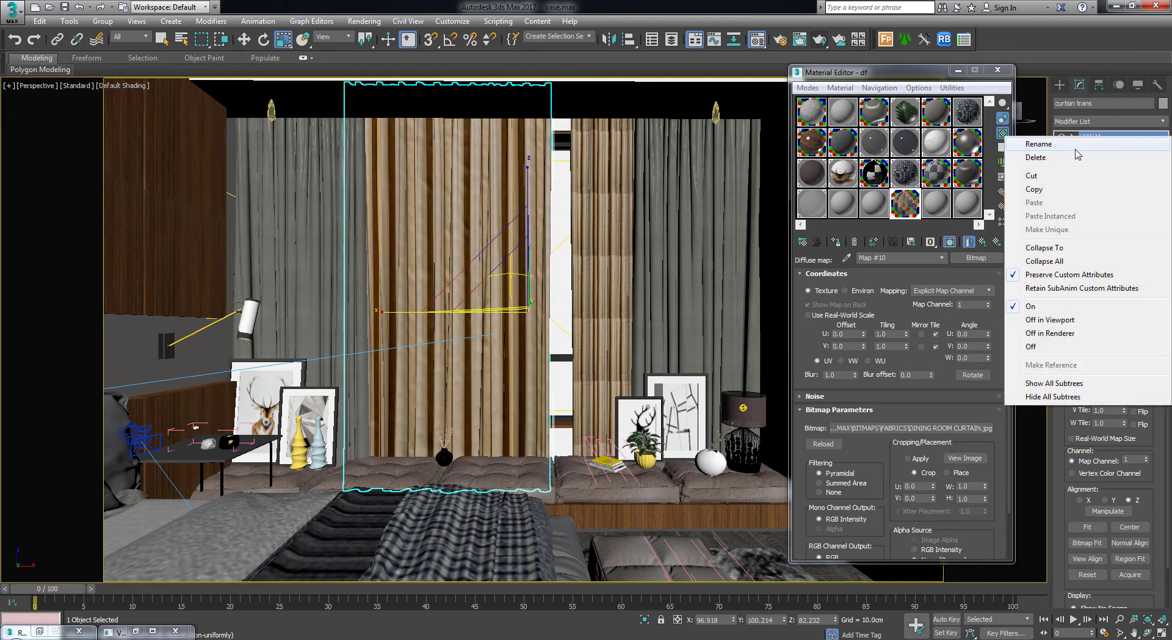
{"action": "left_click", "coordinate": [1032, 189]}
{"action": "left_click", "coordinate": [610, 215]}
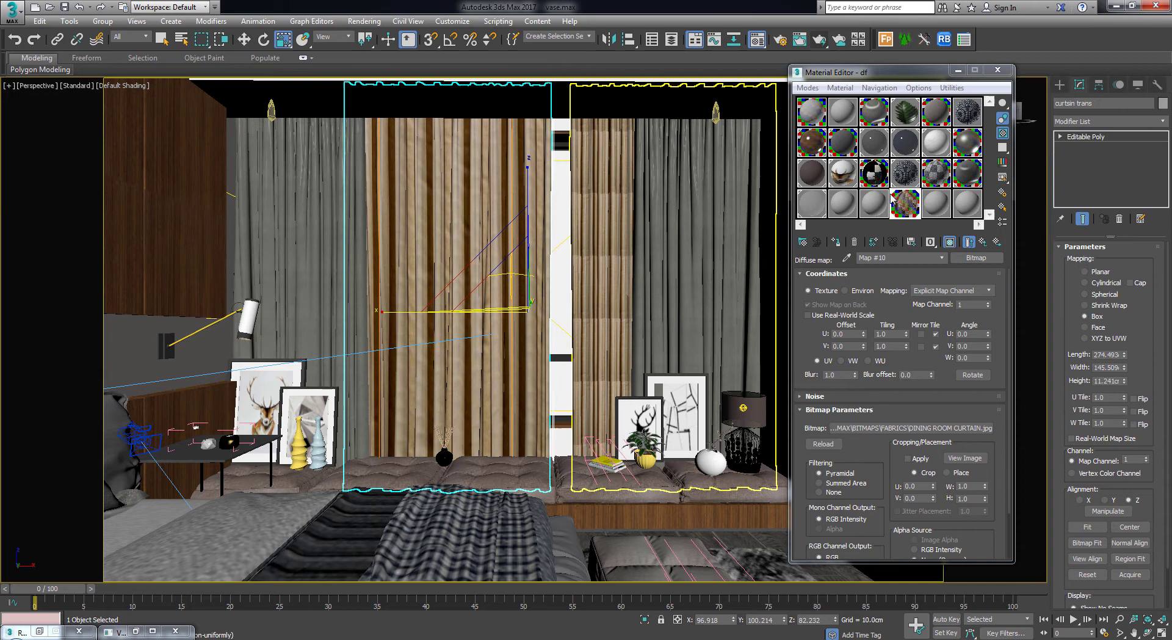
{"action": "right_click", "coordinate": [1118, 142]}
{"action": "left_click", "coordinate": [1090, 145]}
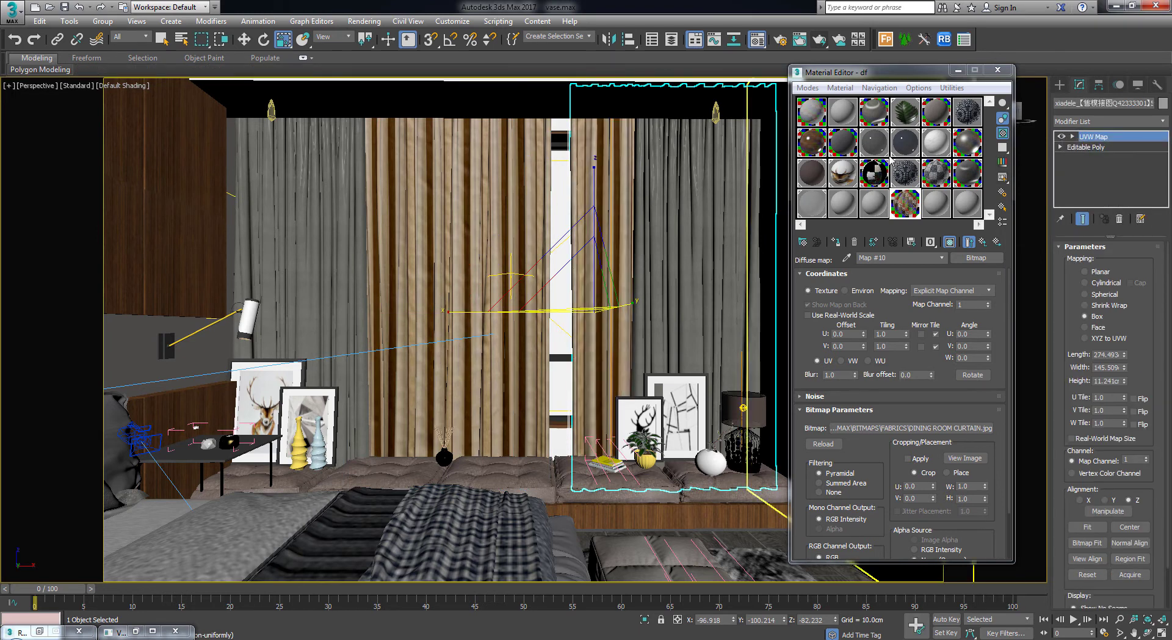
Bring up the V-Ray frame buffer and move it into view
{"action": "right_click", "coordinate": [514, 247]}
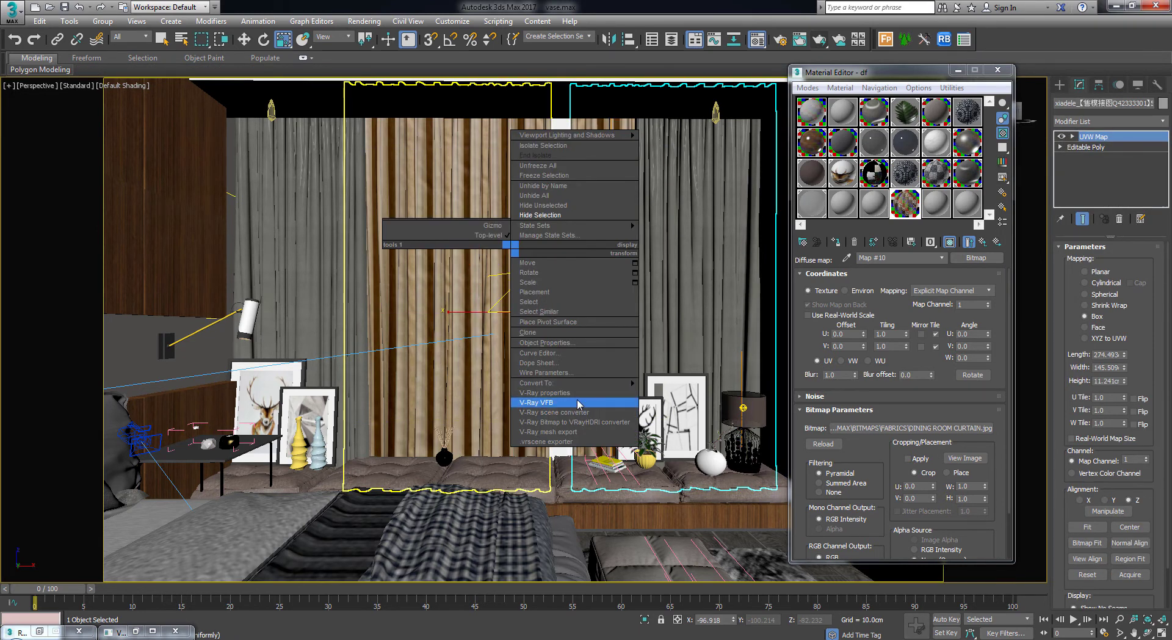
{"action": "left_click", "coordinate": [583, 405]}
{"action": "left_click_drag", "start_coordinate": [525, 308], "coordinate": [586, 109]}
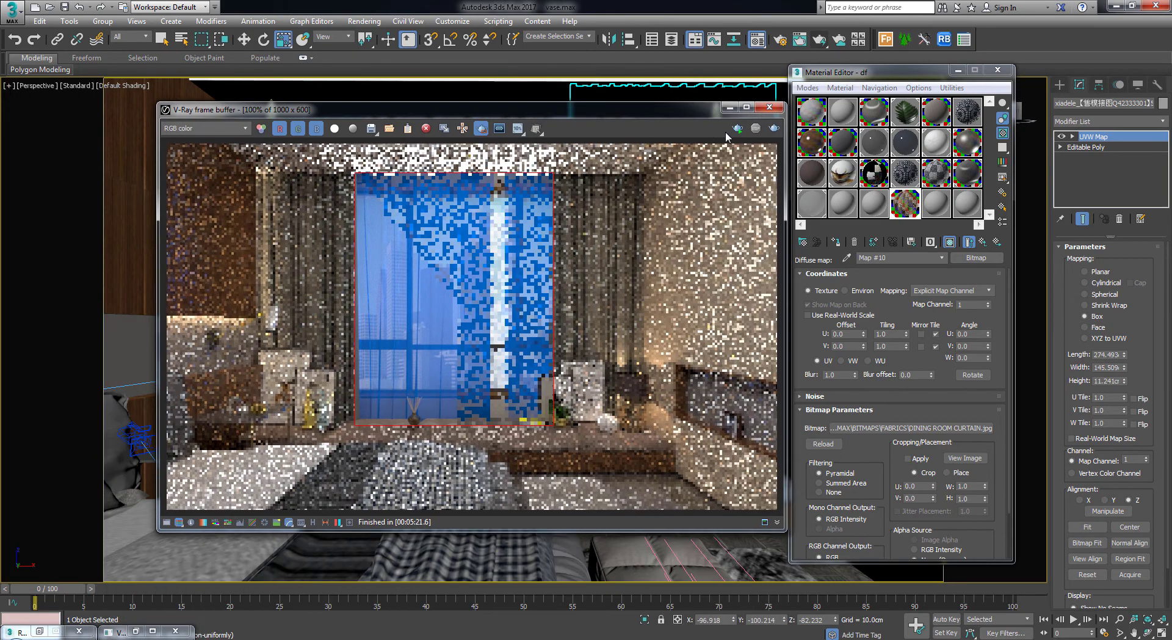
Re-render the curtain region in the V-Ray frame buffer and review the sheer textured fabric
{"action": "left_click", "coordinate": [774, 128]}
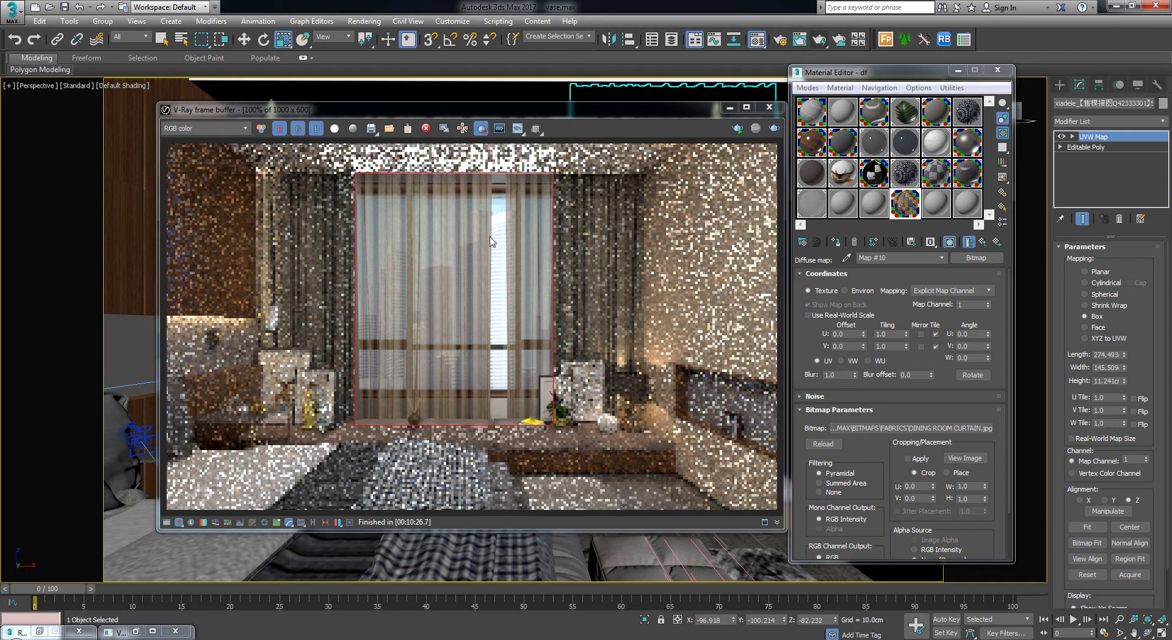
{"action": "left_click", "coordinate": [590, 116]}
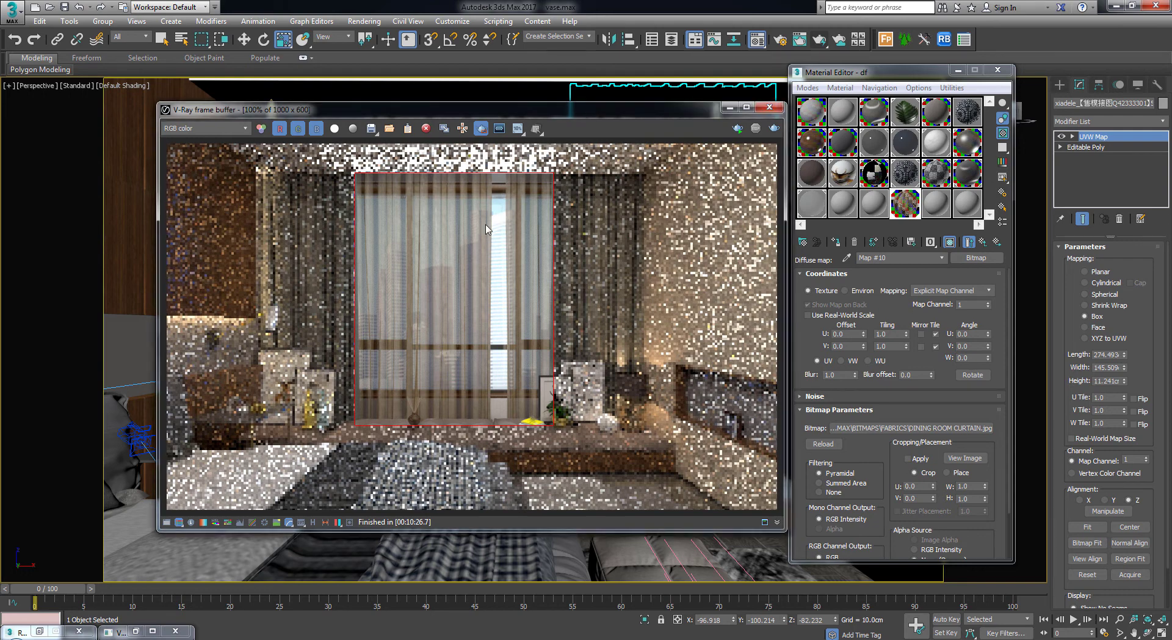
Close the render window and switch the viewport to Camera01
{"action": "left_click", "coordinate": [770, 109]}
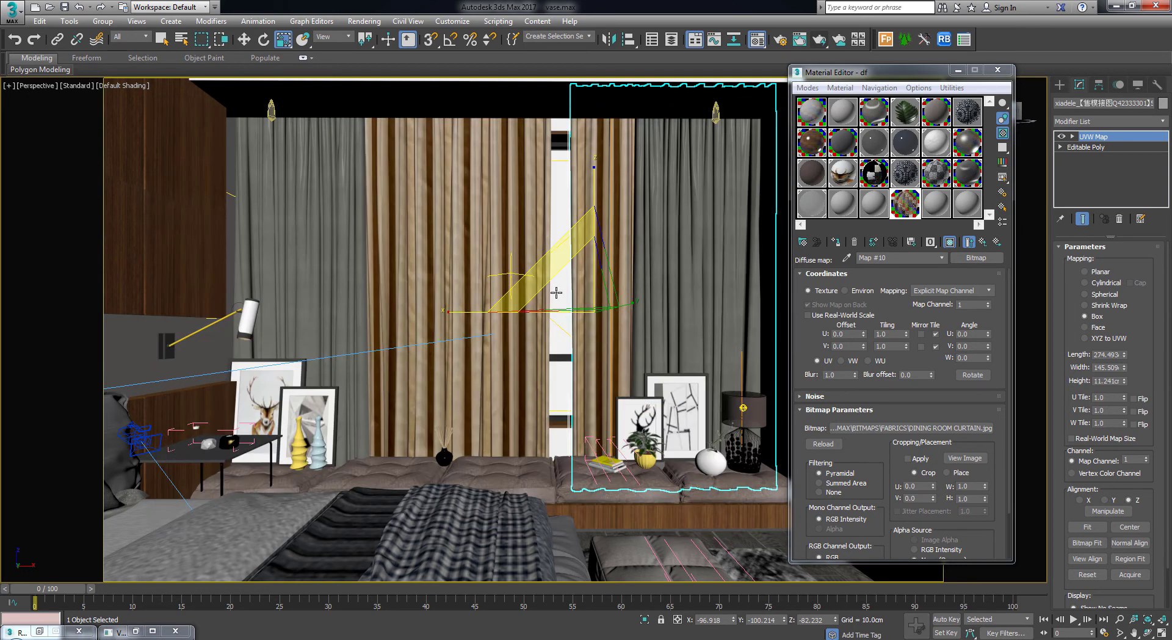
{"action": "key", "text": "c"}
{"action": "double_click", "coordinate": [552, 237]}
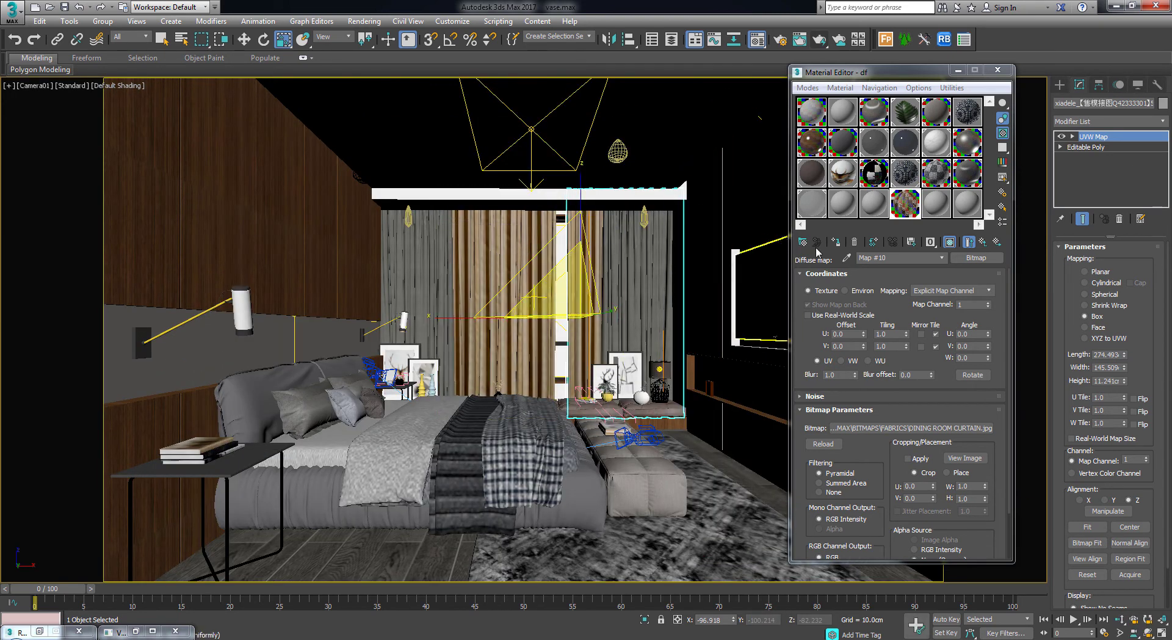
Set the curtain VRayMtl's Diffuse colour to pure white
{"action": "left_click", "coordinate": [983, 242]}
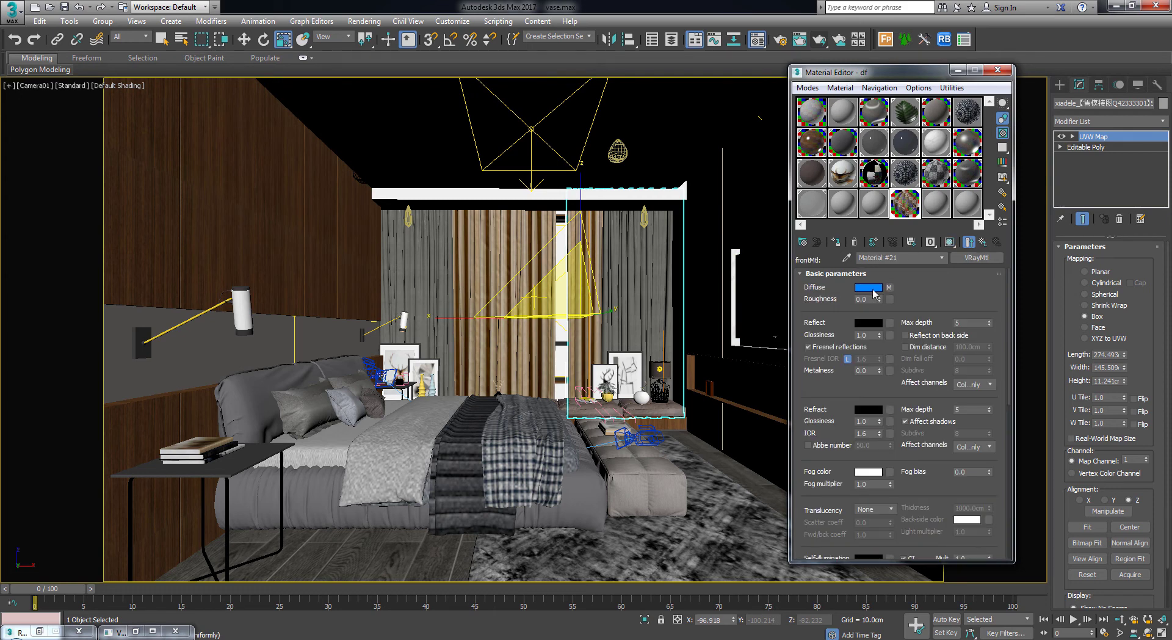
{"action": "right_click", "coordinate": [885, 285]}
{"action": "left_click", "coordinate": [903, 318]}
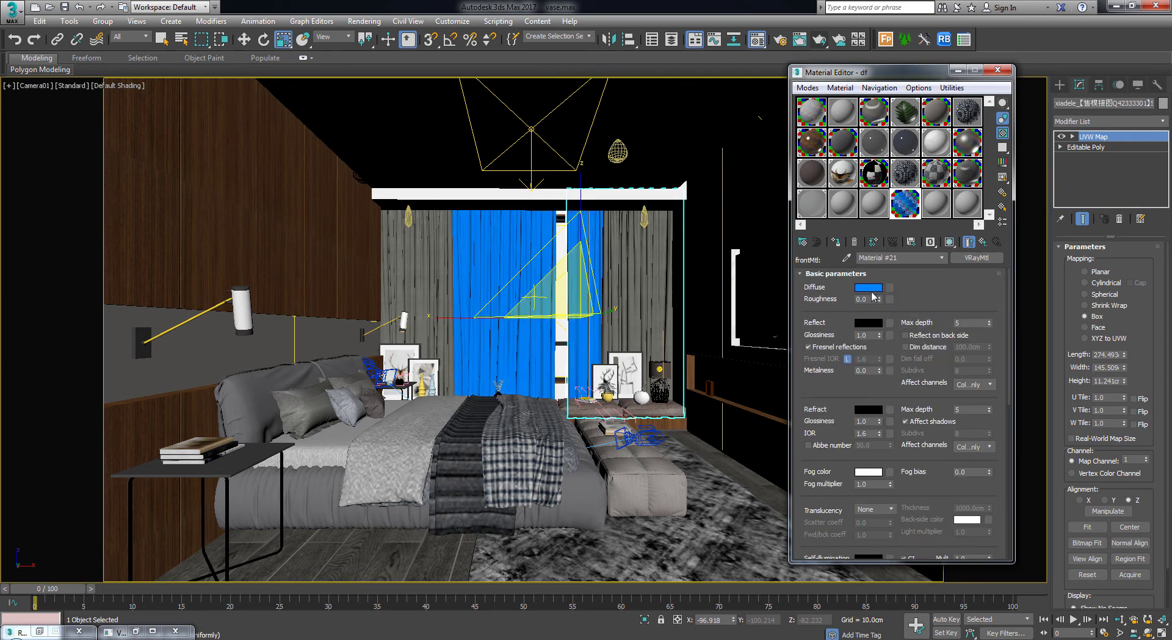
{"action": "left_click", "coordinate": [873, 288]}
{"action": "left_click_drag", "start_coordinate": [498, 129], "coordinate": [499, 150]}
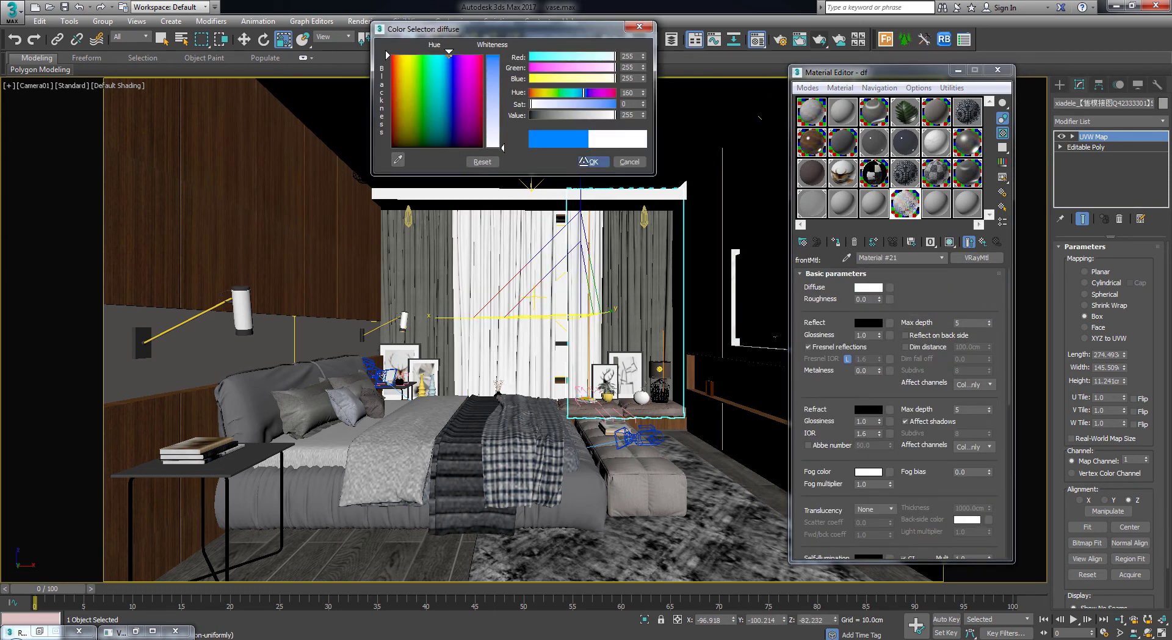
{"action": "left_click", "coordinate": [583, 162]}
{"action": "left_click_drag", "start_coordinate": [879, 72], "coordinate": [943, 72]}
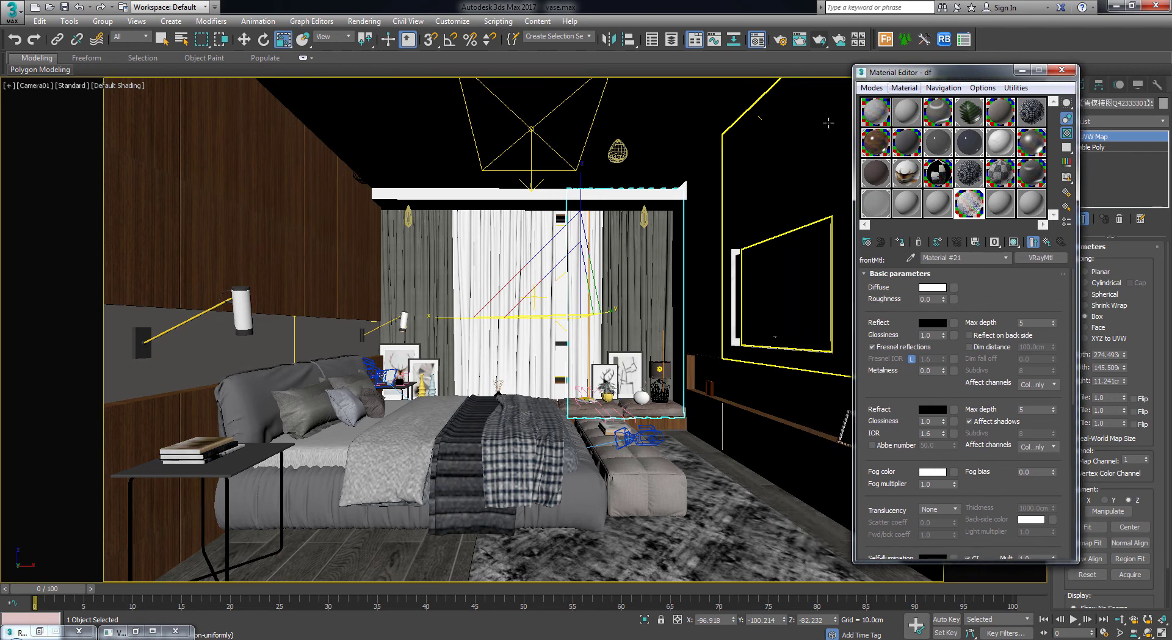
Reopen the V-Ray frame buffer with Region render turned off for a full-frame render
{"action": "right_click", "coordinate": [642, 223]}
{"action": "left_click", "coordinate": [612, 361]}
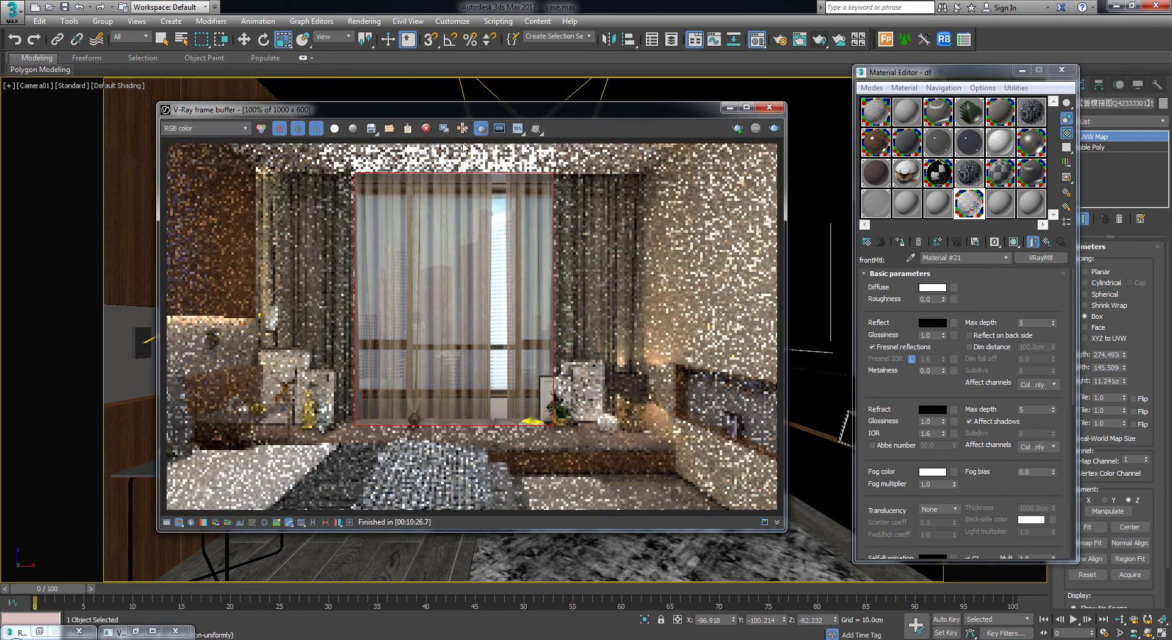
{"action": "left_click", "coordinate": [482, 129]}
Render the full bedroom frame, zoom in on the curtains, then open the 'out 2' reference image
{"action": "left_click_drag", "start_coordinate": [553, 112], "coordinate": [578, 88]}
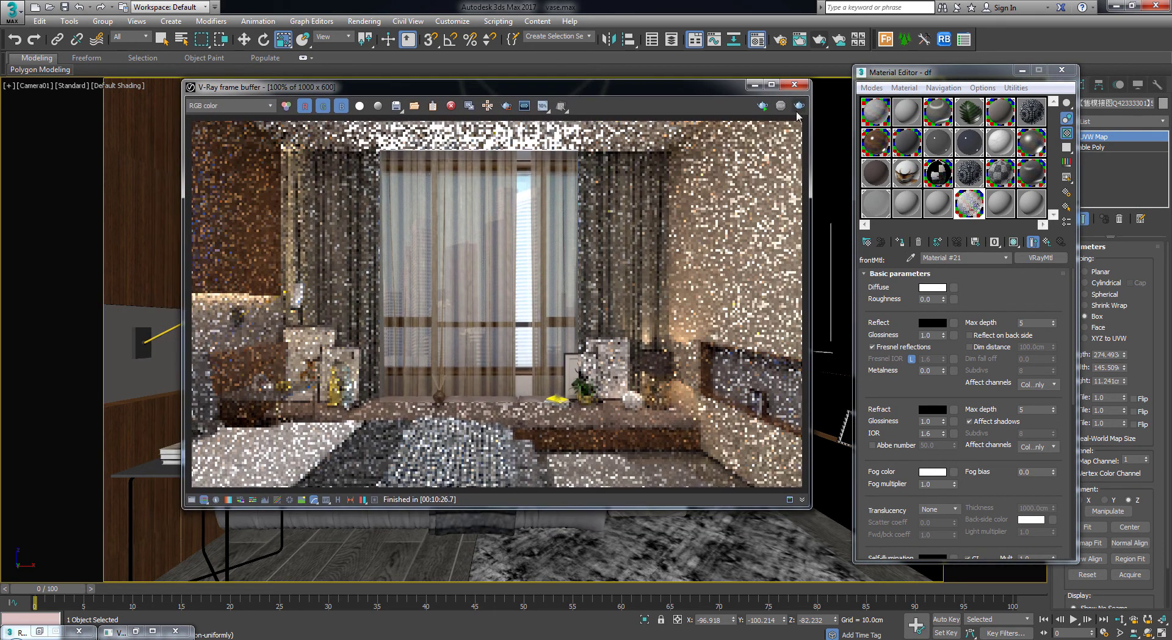
{"action": "left_click", "coordinate": [796, 108]}
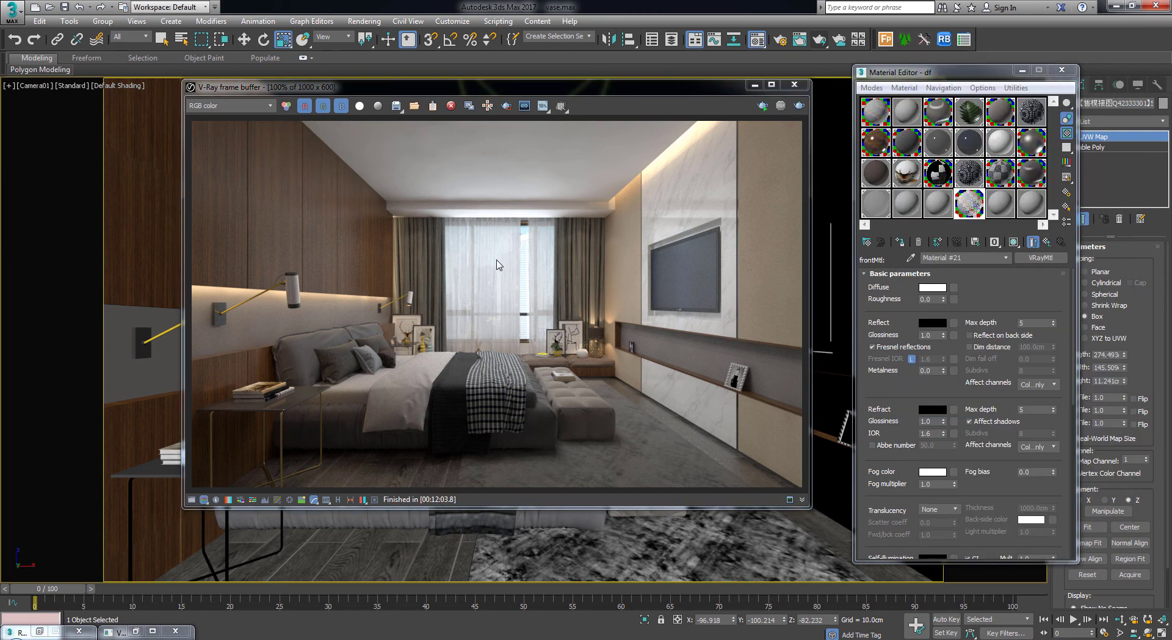
{"action": "scroll", "coordinate": [496, 265], "scroll_direction": "up", "scroll_amount": 1}
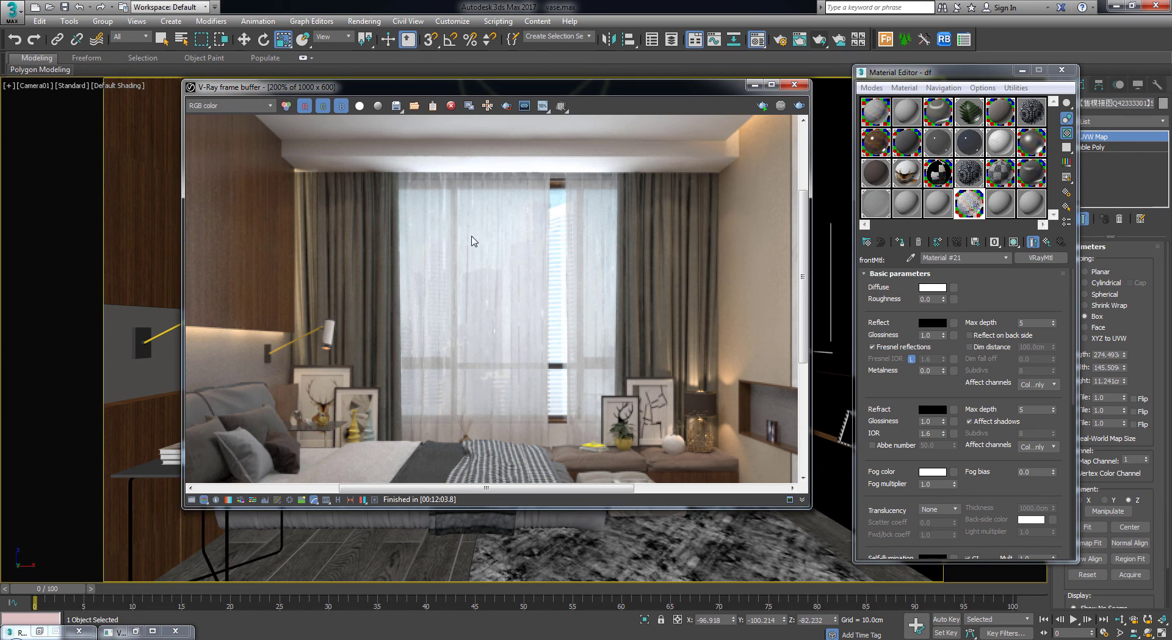
{"action": "scroll", "coordinate": [472, 240], "scroll_direction": "down", "scroll_amount": 1}
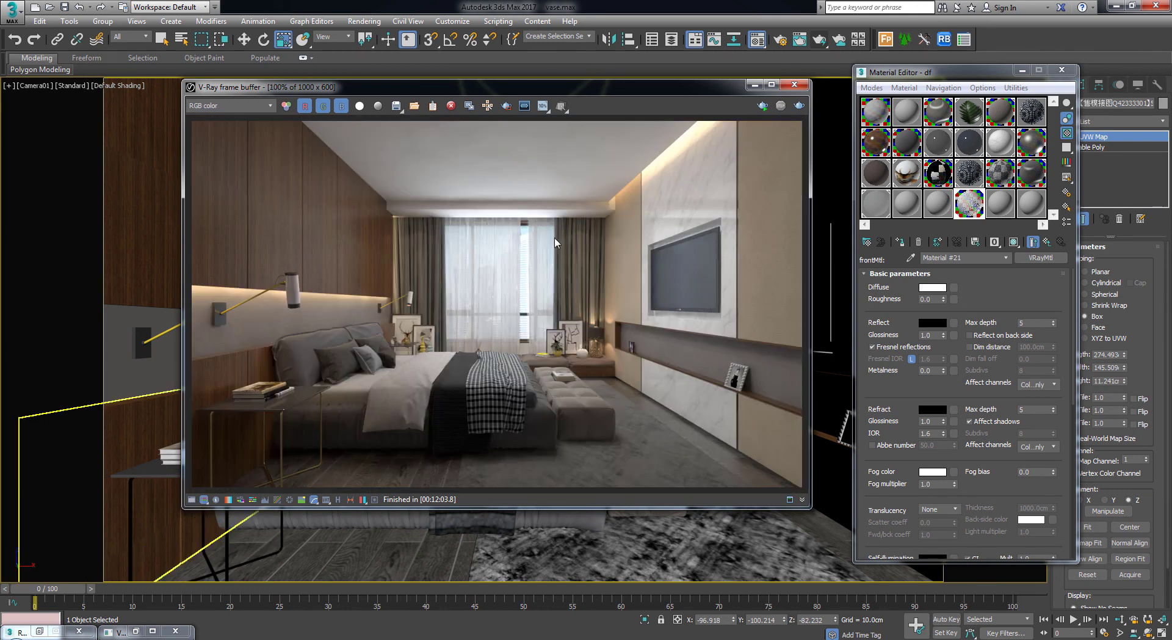
{"action": "left_click", "coordinate": [1112, 6]}
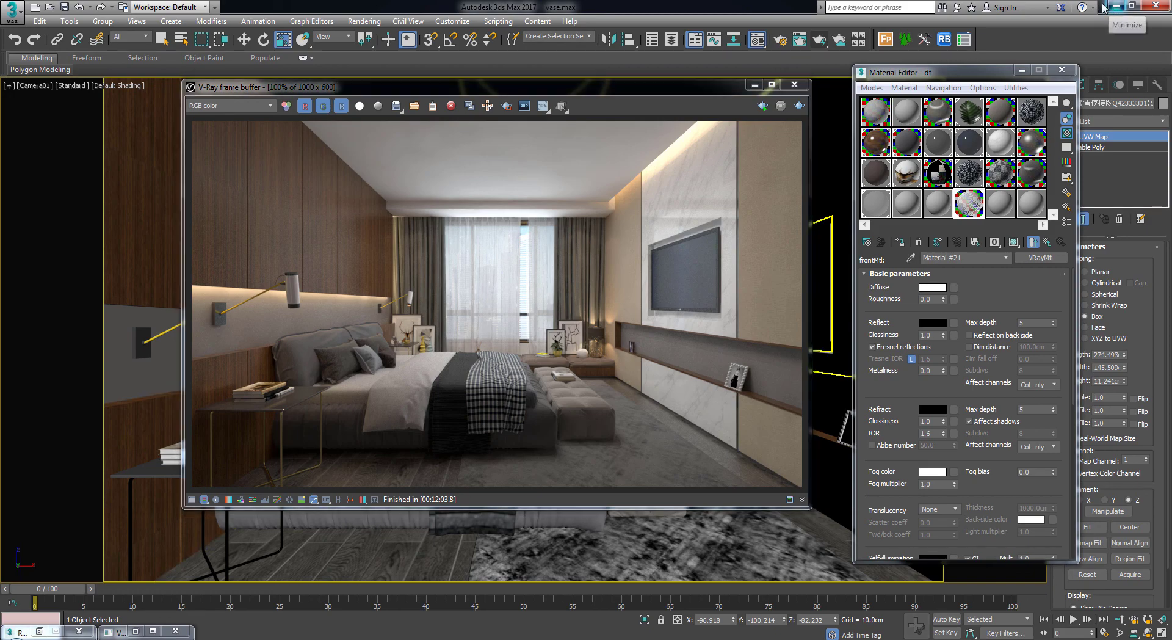
{"action": "double_click", "coordinate": [116, 282]}
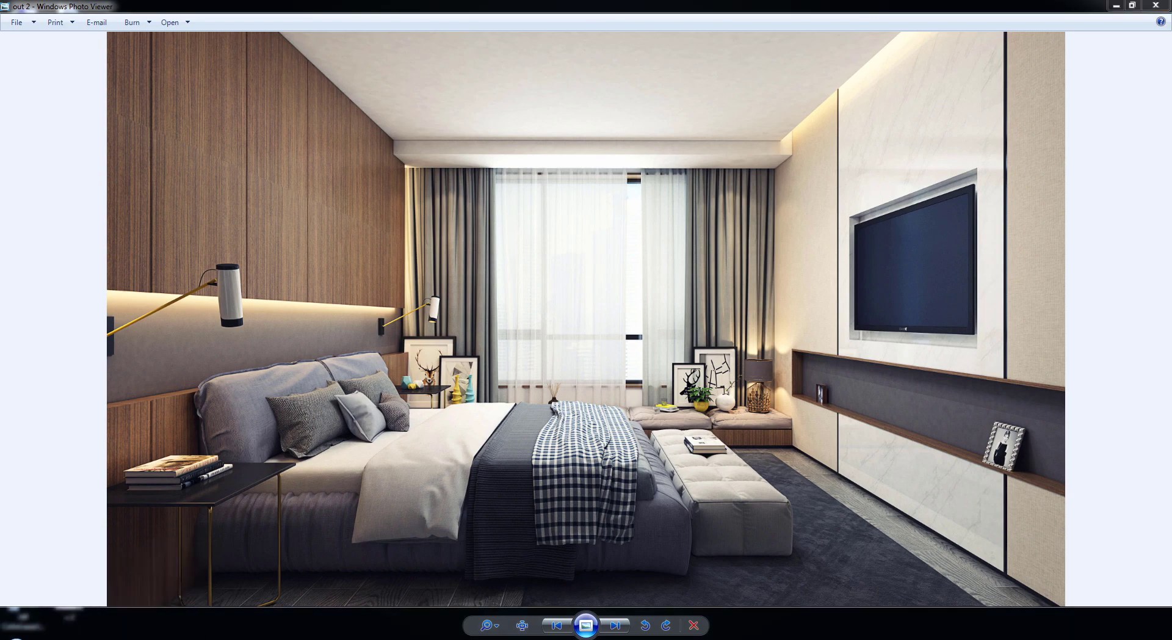
Return to 3ds Max, dismiss the Raytrace Messages window and reposition the finished render
{"action": "left_click", "coordinate": [416, 628]}
{"action": "left_click", "coordinate": [670, 258]}
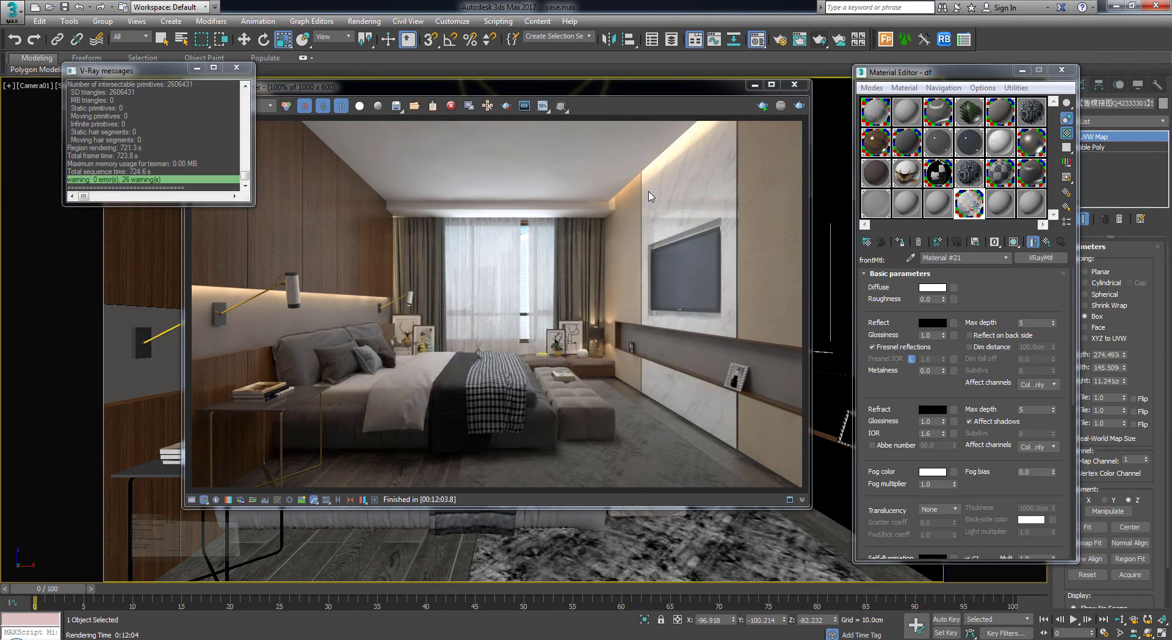
{"action": "left_click_drag", "start_coordinate": [566, 90], "coordinate": [590, 123]}
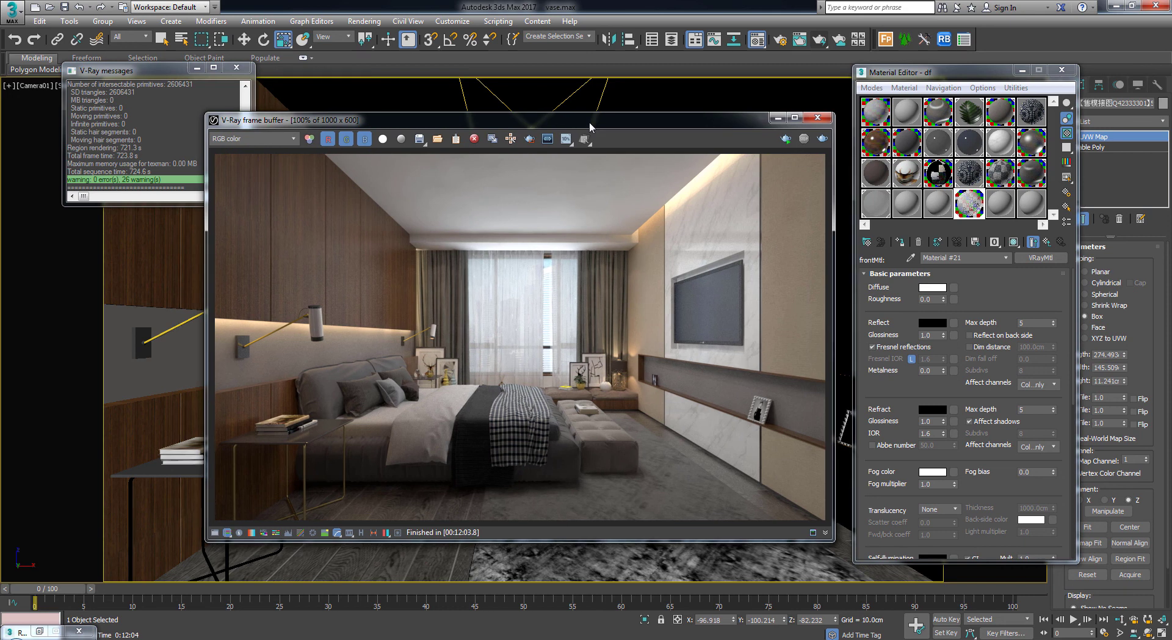